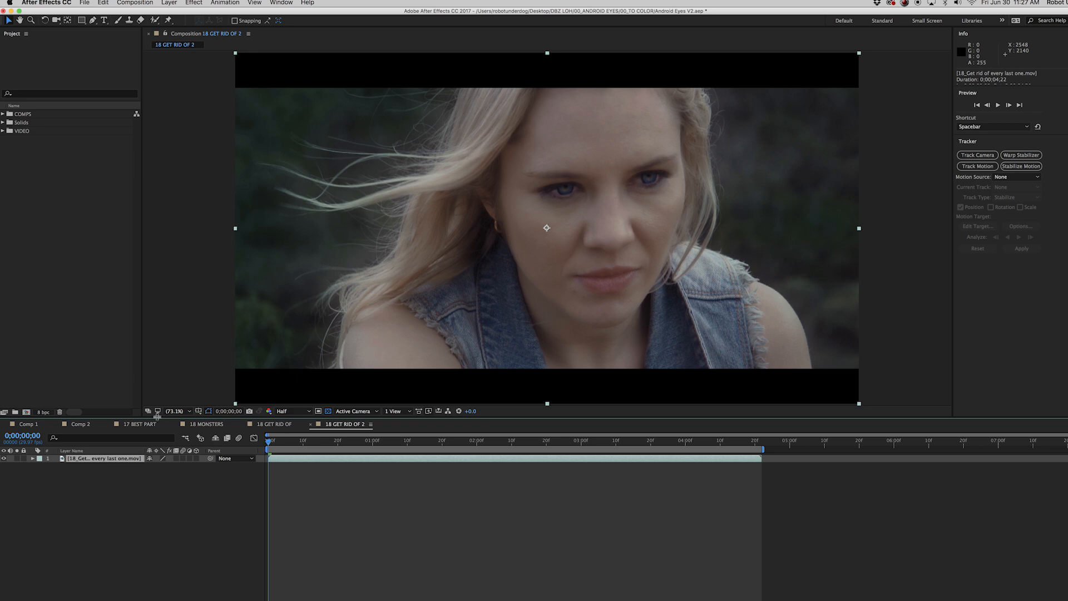
- Add a new null object to the 18 GET RID OF 2 composition
click(169, 3)
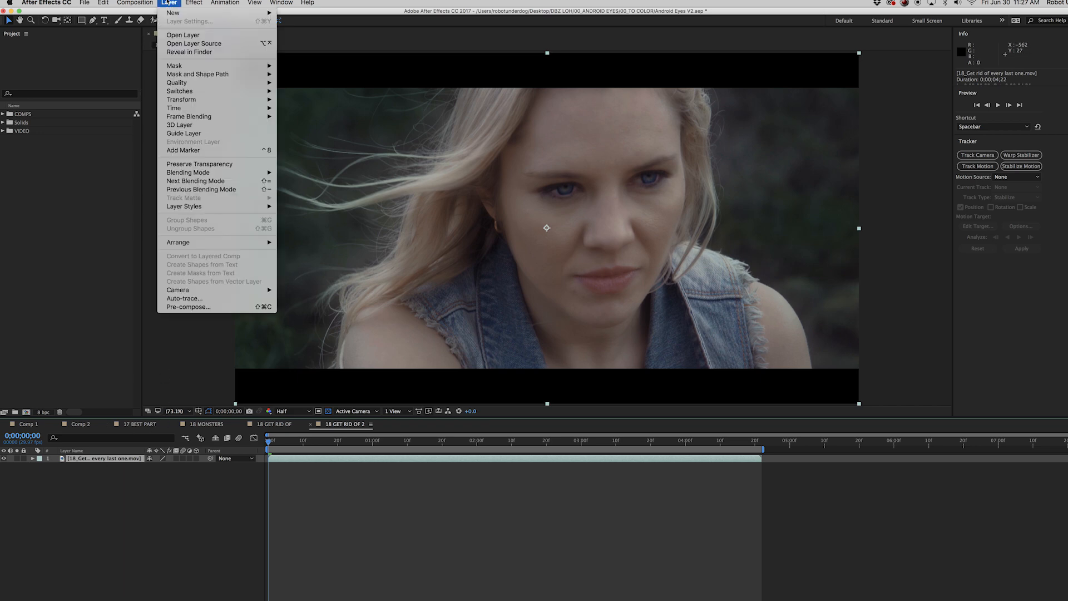
mouse_move(170, 12)
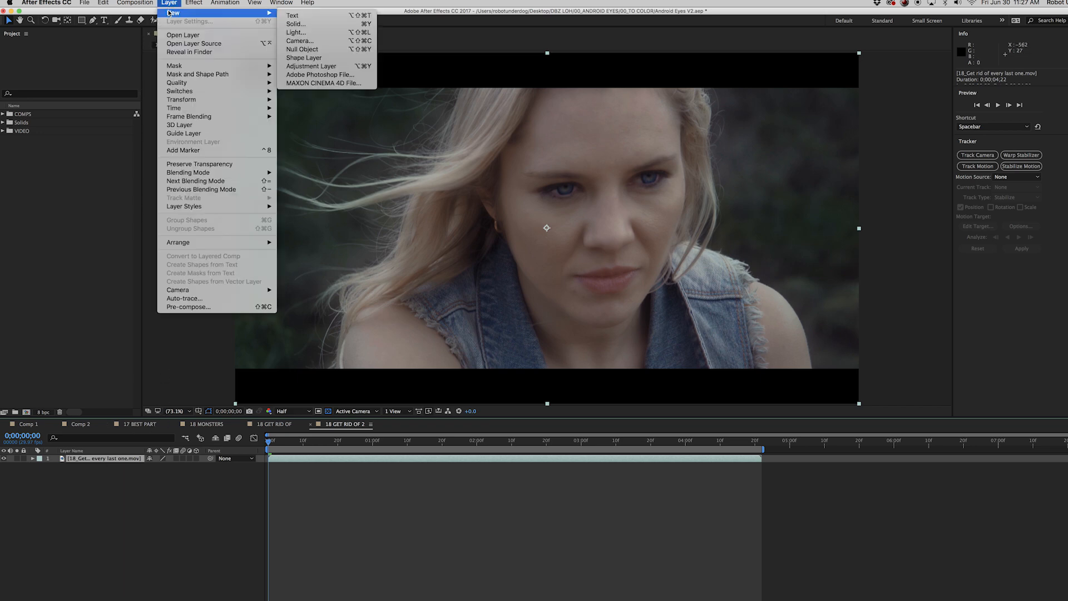
click(320, 48)
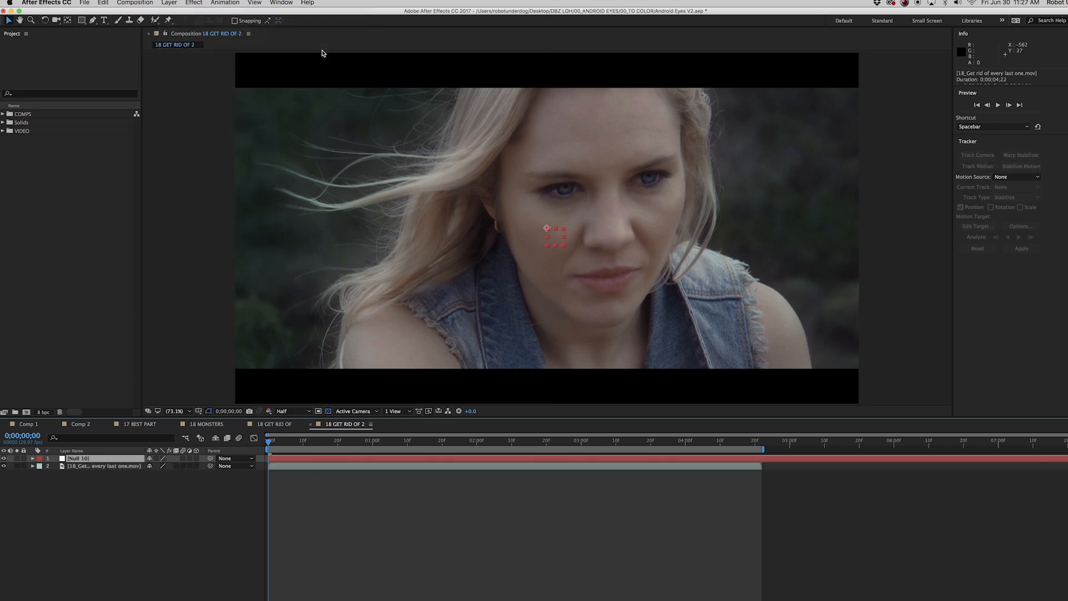
- Start motion tracking on the footage layer "18_Get rid of every last one.mov" with rotation tracked in addition to position
click(101, 469)
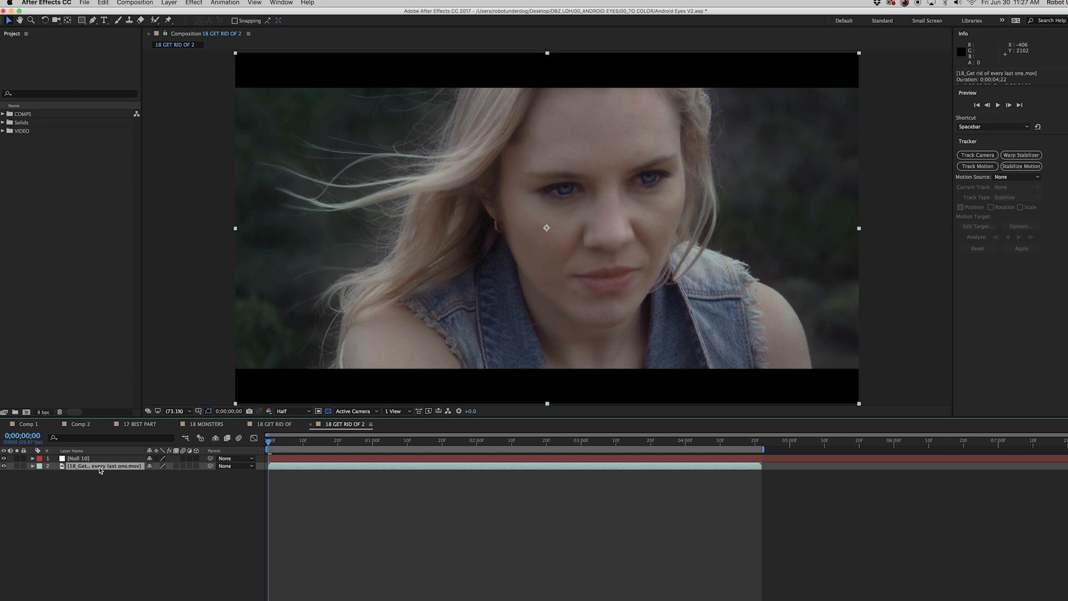
right_click(100, 471)
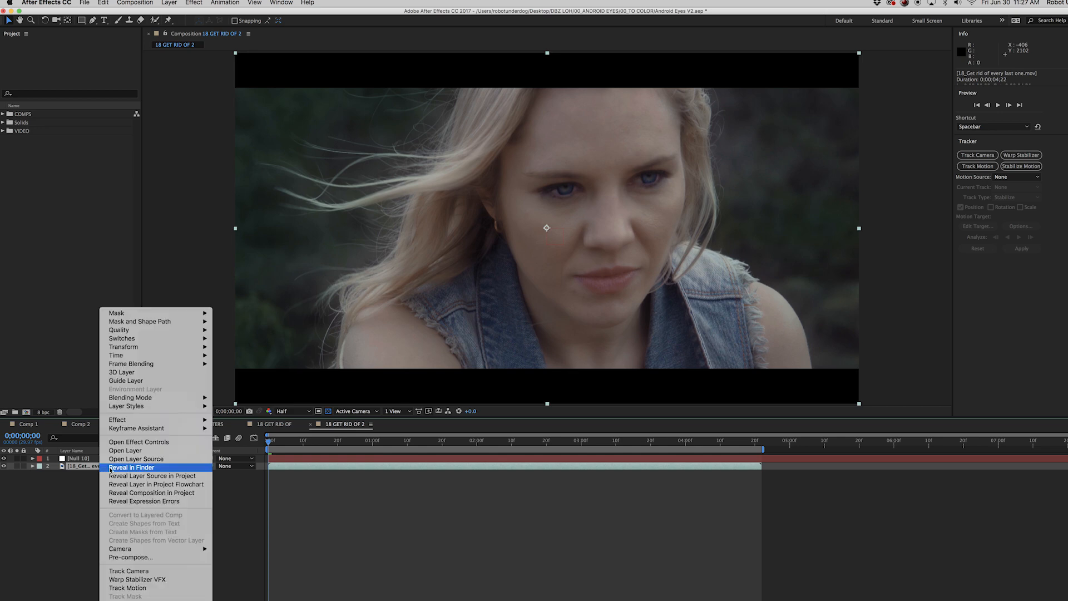
click(187, 589)
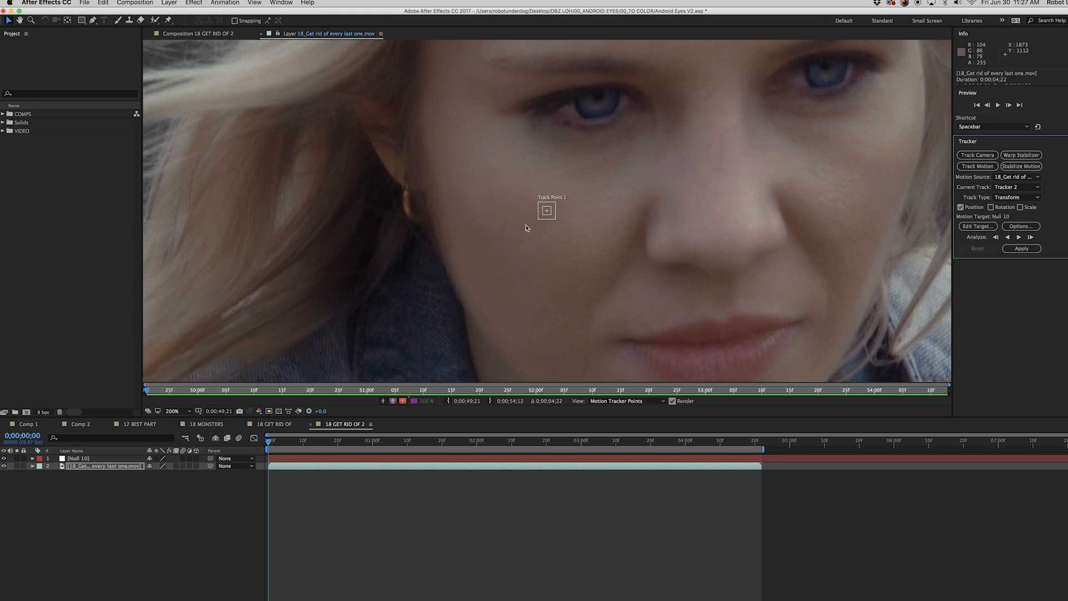
click(992, 207)
click(281, 4)
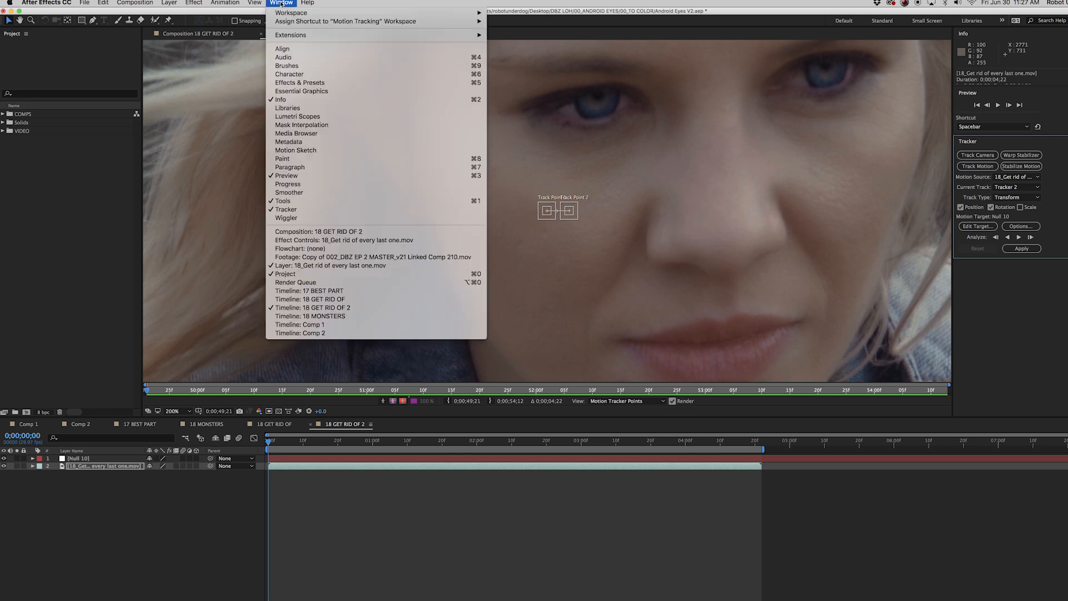
mouse_move(284, 13)
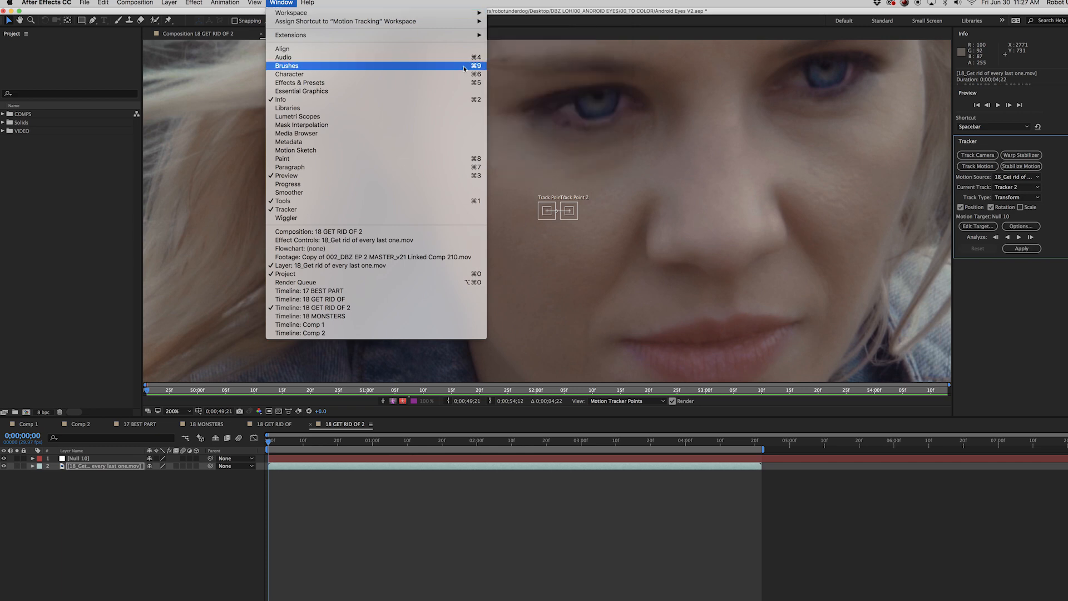
click(284, 2)
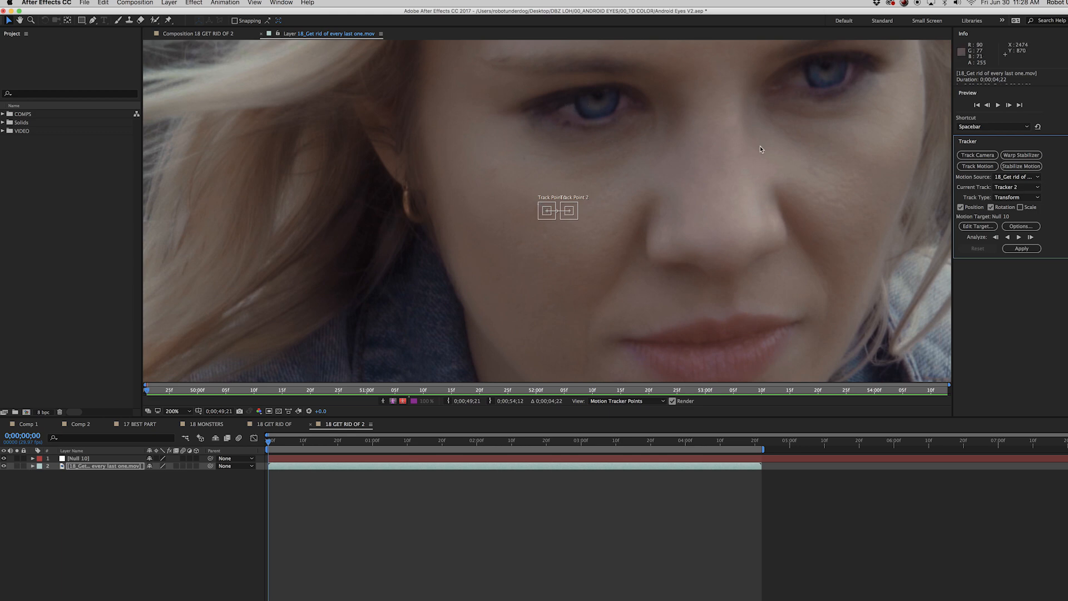
- Place Track Point 2 on the woman's left eye and Track Point 1 on her right eye
drag(568, 214, 828, 78)
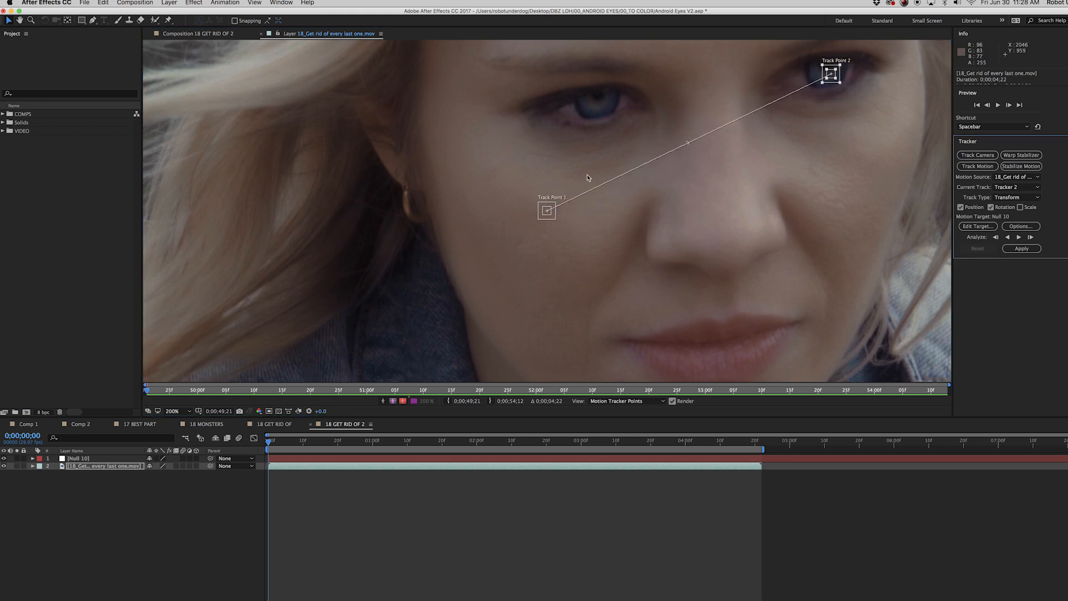
drag(547, 211, 599, 104)
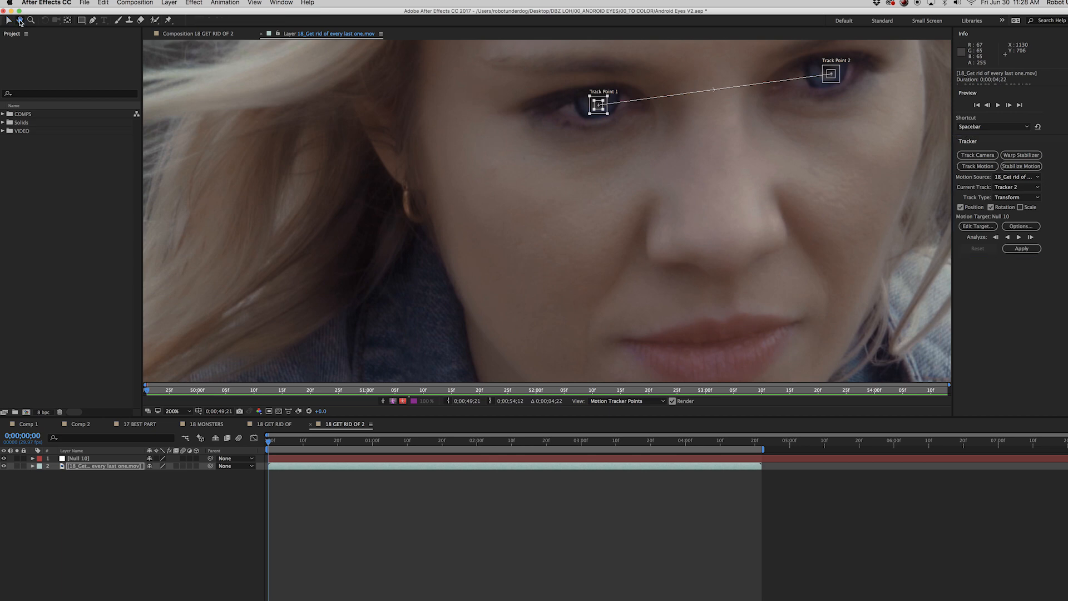
- Enlarge Track Point 1's search region around the whole right eye and fit its feature region to the iris
drag(581, 163, 525, 235)
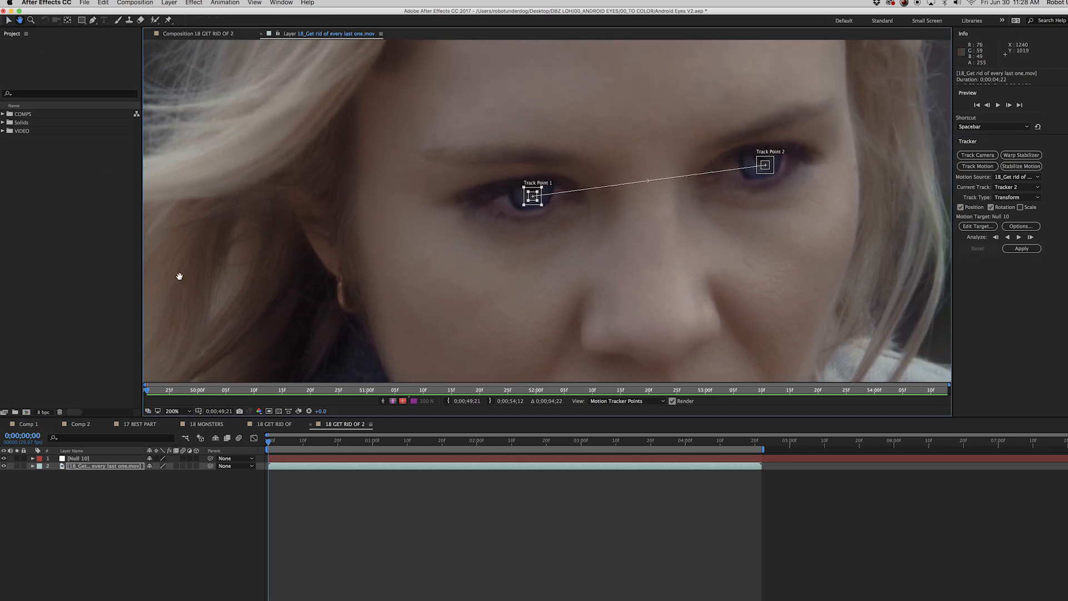
click(8, 20)
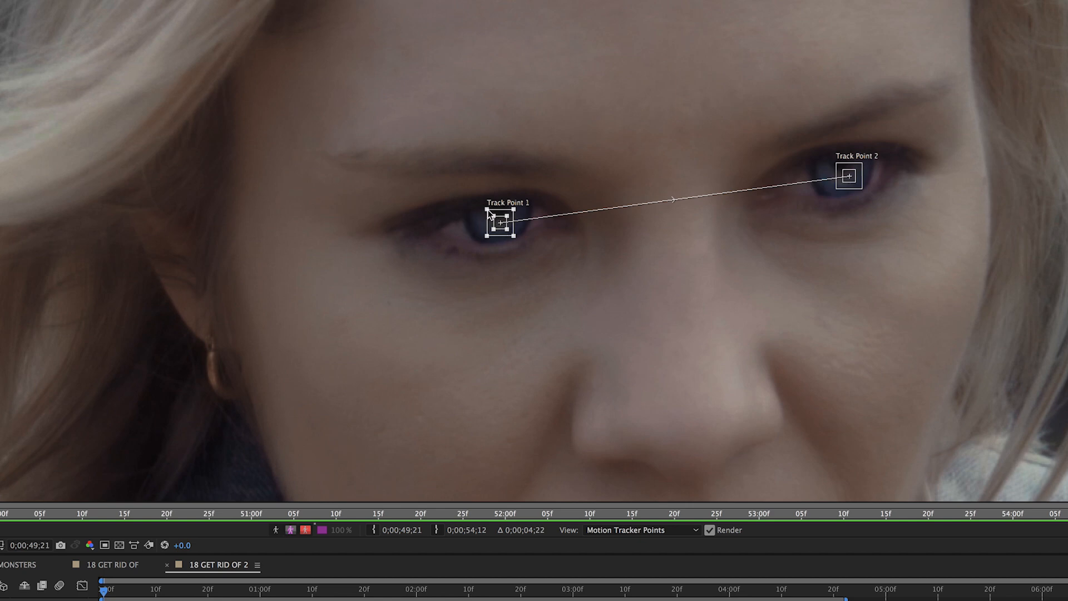
drag(487, 209, 351, 141)
drag(438, 156, 391, 143)
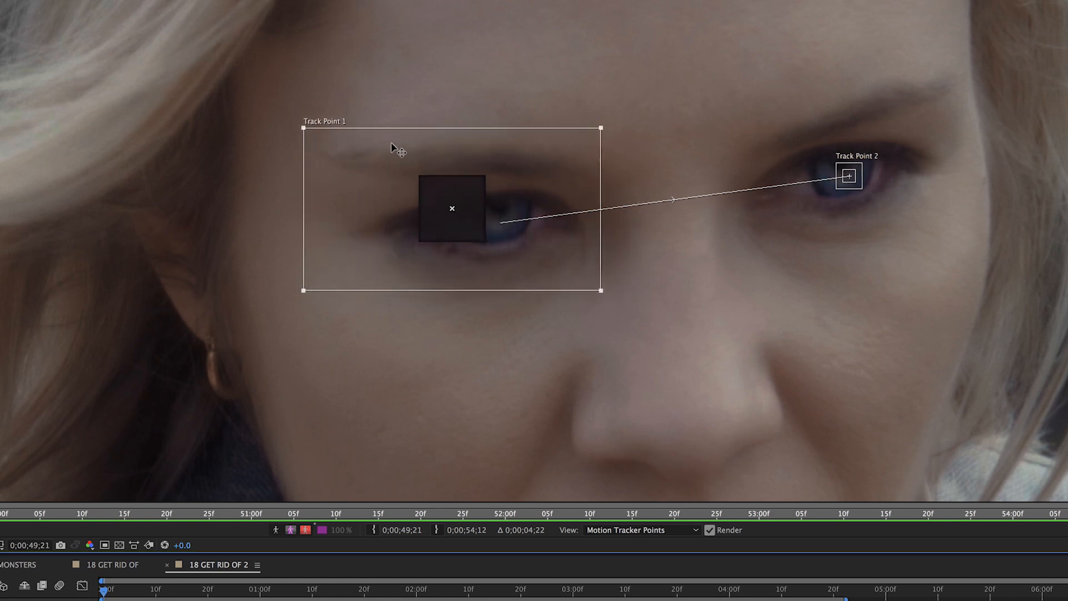
drag(601, 289, 609, 286)
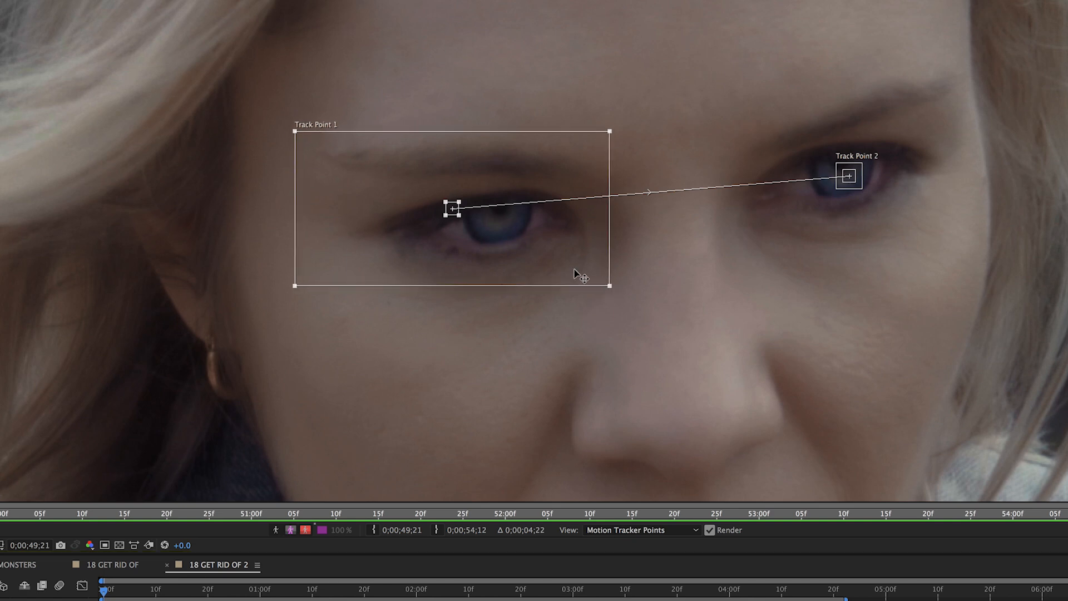
drag(453, 212, 504, 230)
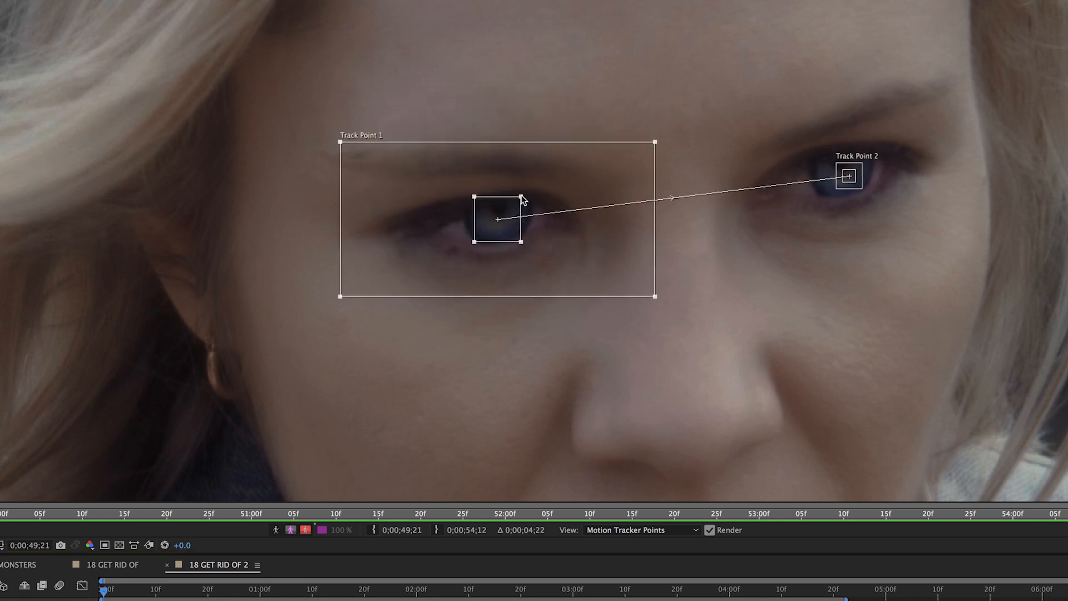
drag(526, 193, 500, 210)
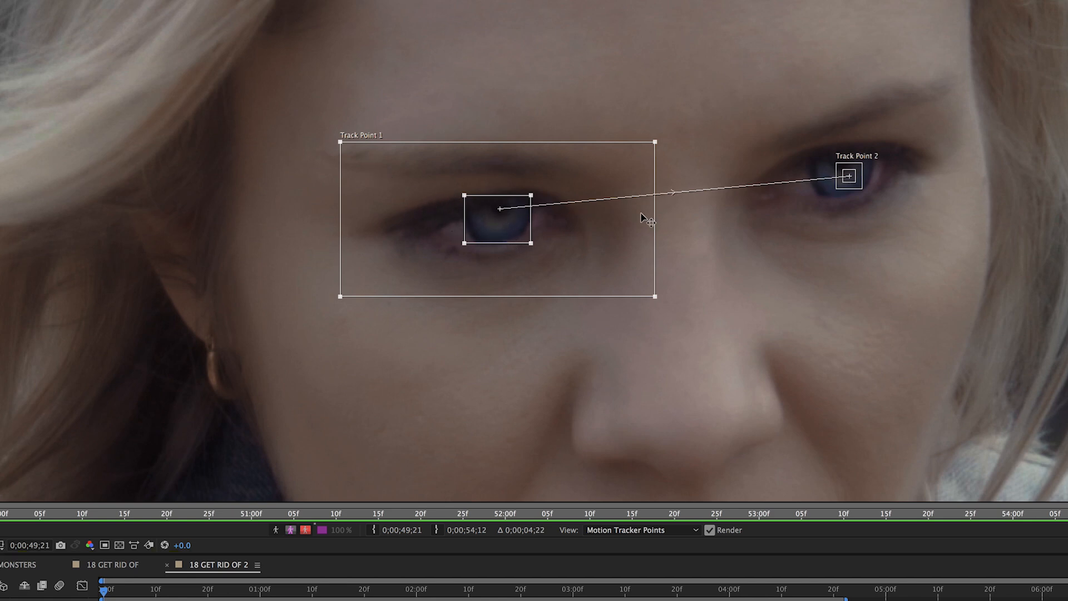
- Enlarge Track Point 2's search region around the woman's left eye and fit its feature region to the iris
drag(771, 284, 532, 300)
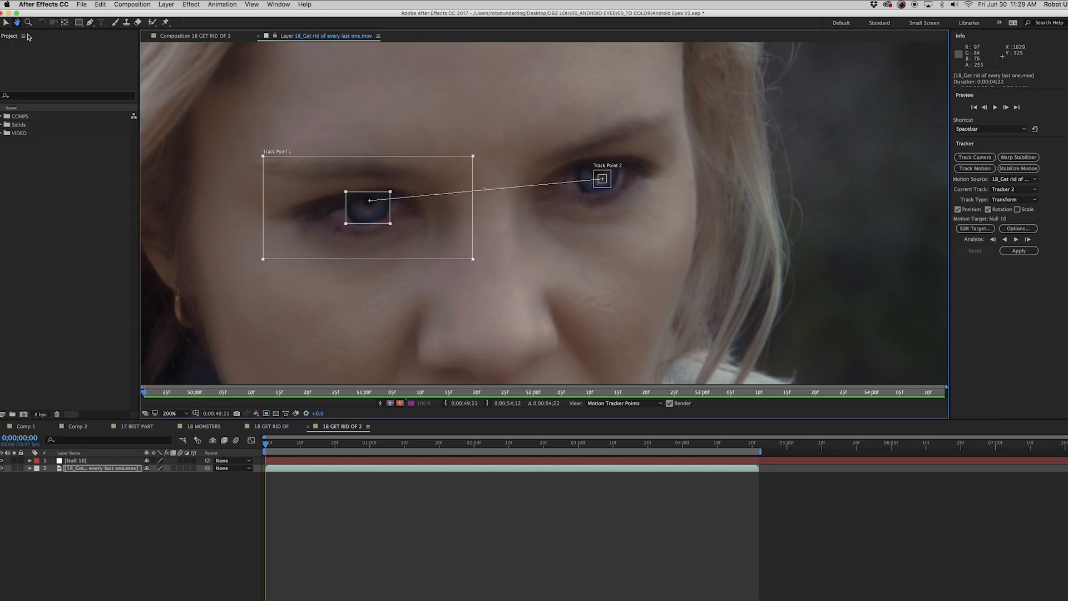
drag(651, 136, 594, 130)
drag(454, 109, 501, 107)
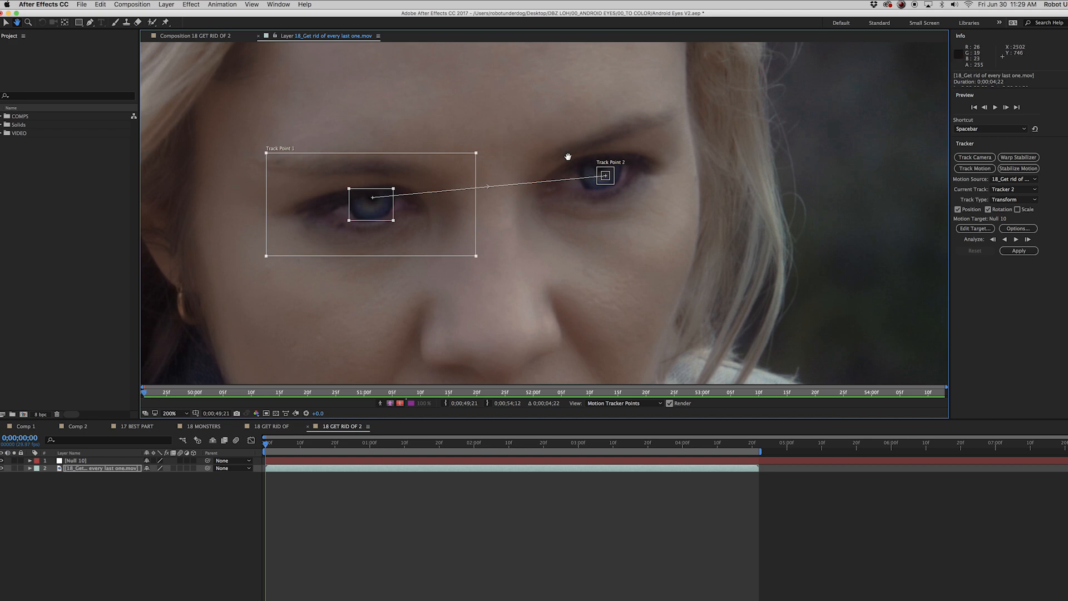
click(5, 23)
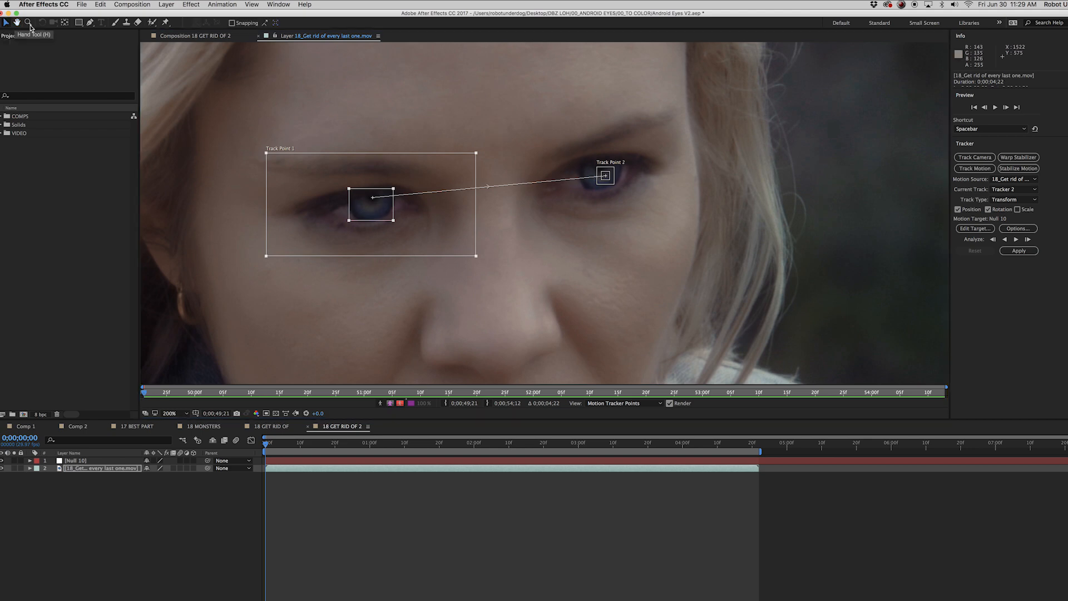
drag(610, 186, 600, 170)
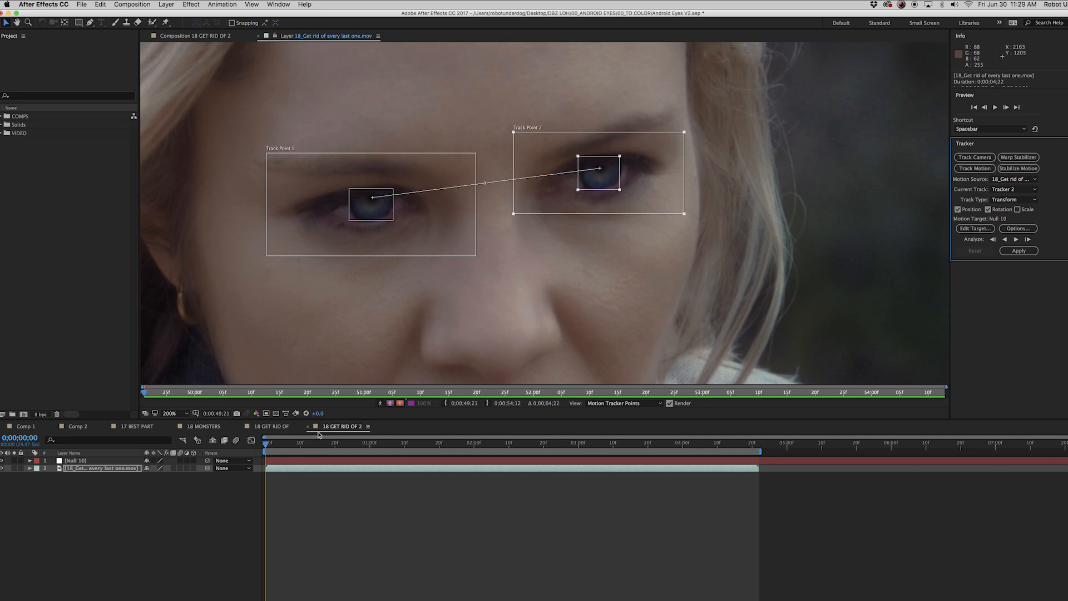
- Set the tracker's motion target to the layer Null 10
click(173, 413)
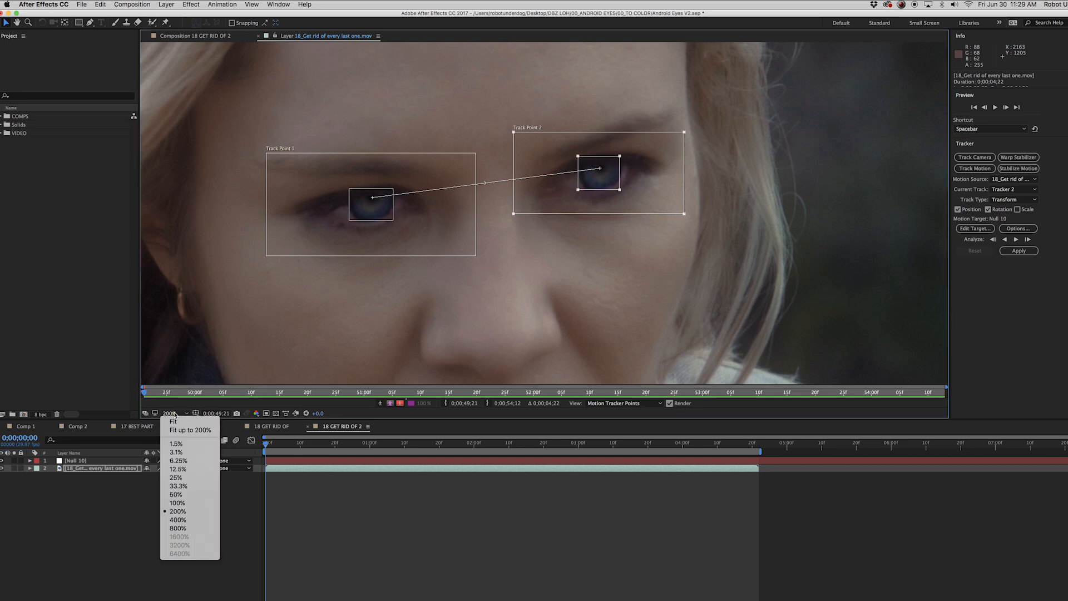
click(177, 503)
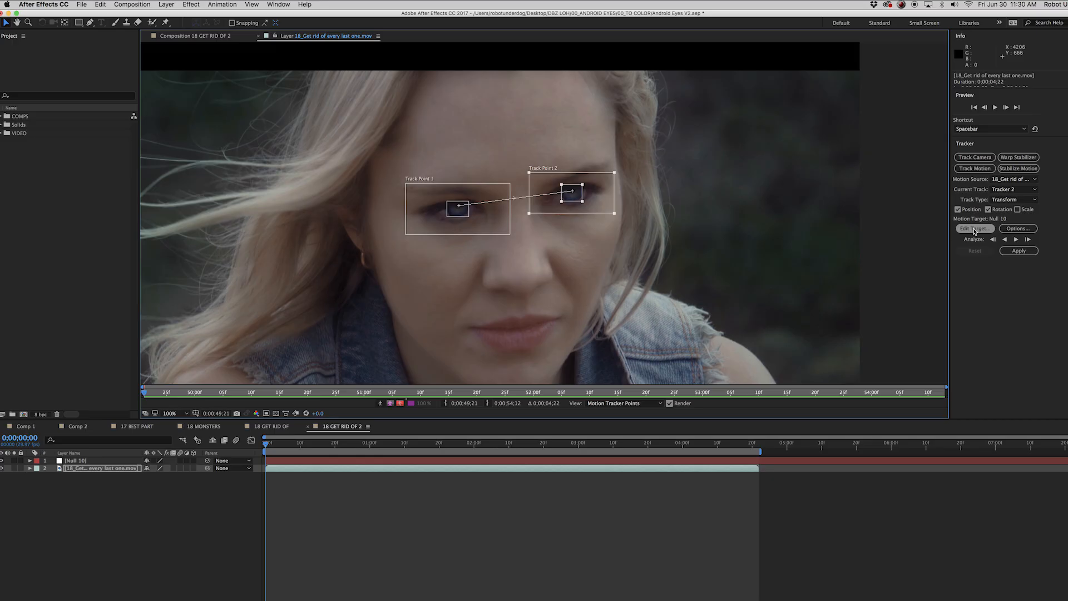
click(974, 228)
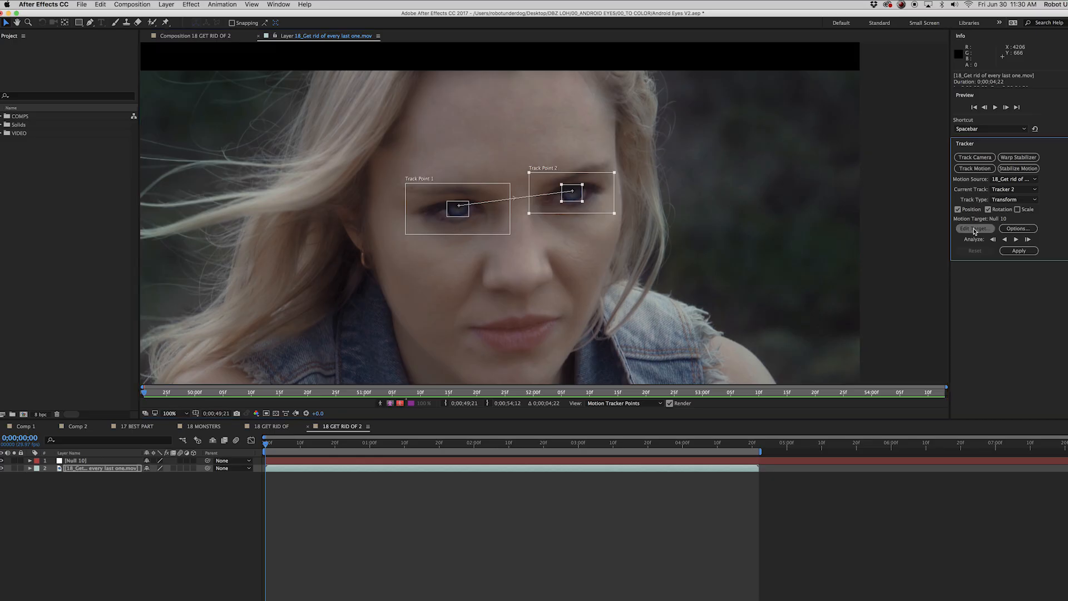
click(572, 315)
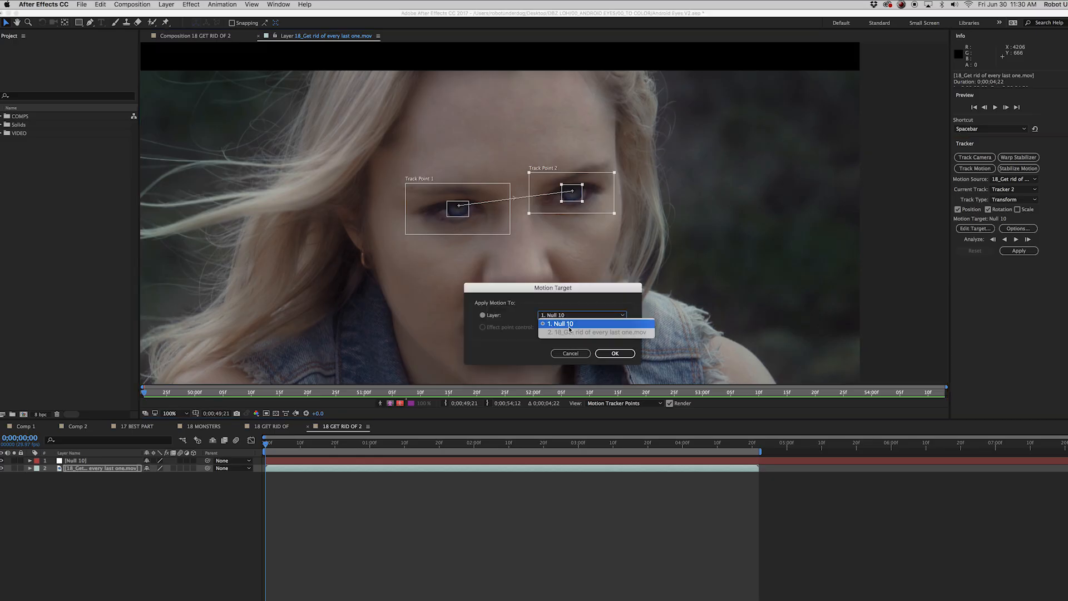
click(565, 324)
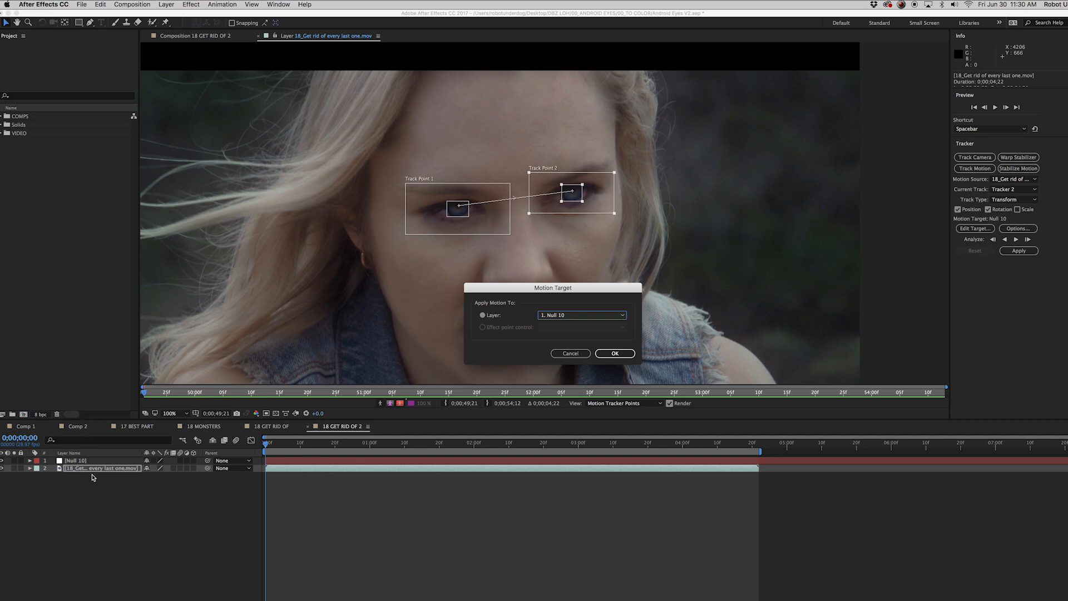
click(615, 353)
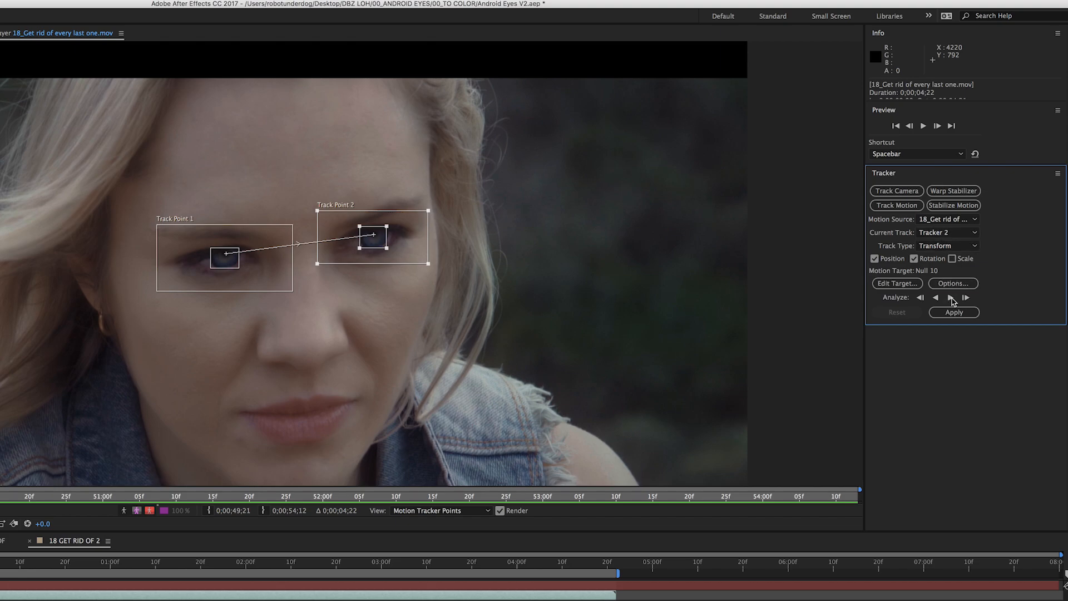
- Analyze both track points forward to the end of the clip and save the project
click(951, 299)
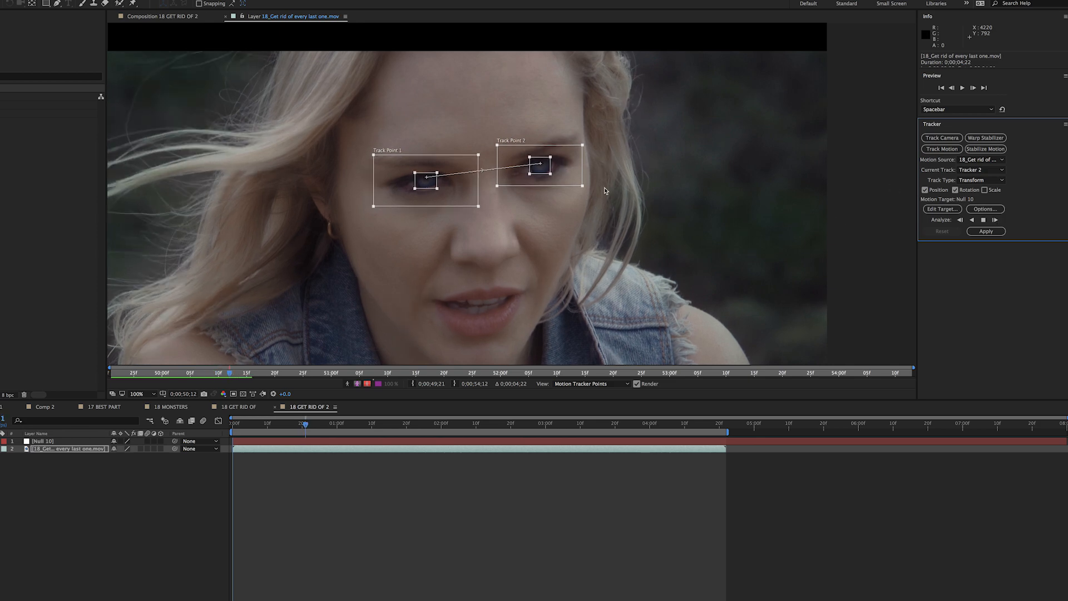
click(983, 220)
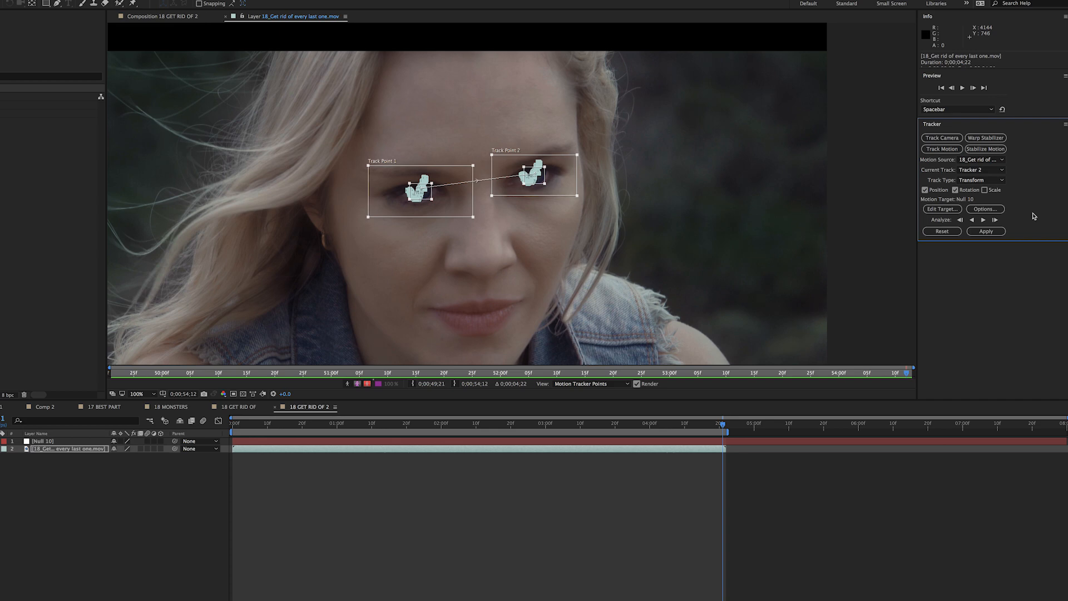
key(super+s)
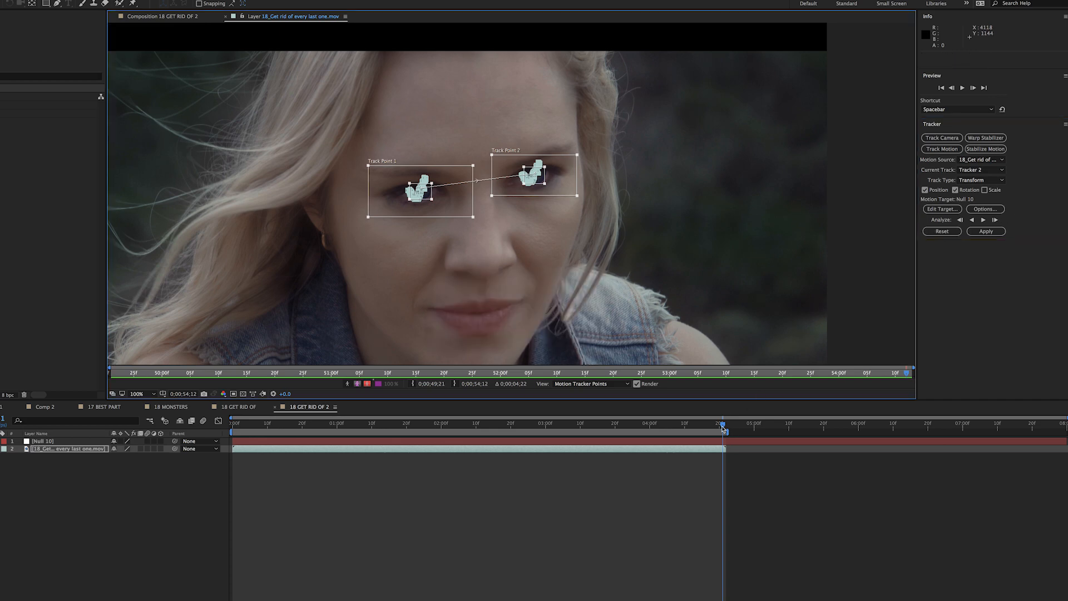
- Check the track points along the clip and apply the tracked motion to Null 10 in the X and Y dimensions
drag(723, 428, 344, 426)
key(period)
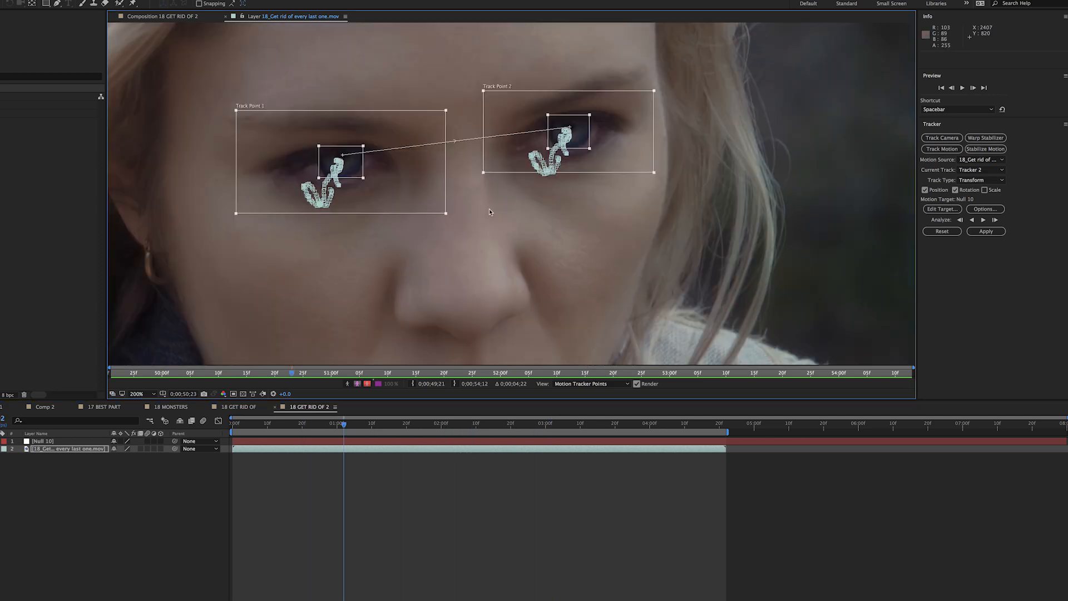
drag(344, 425, 598, 457)
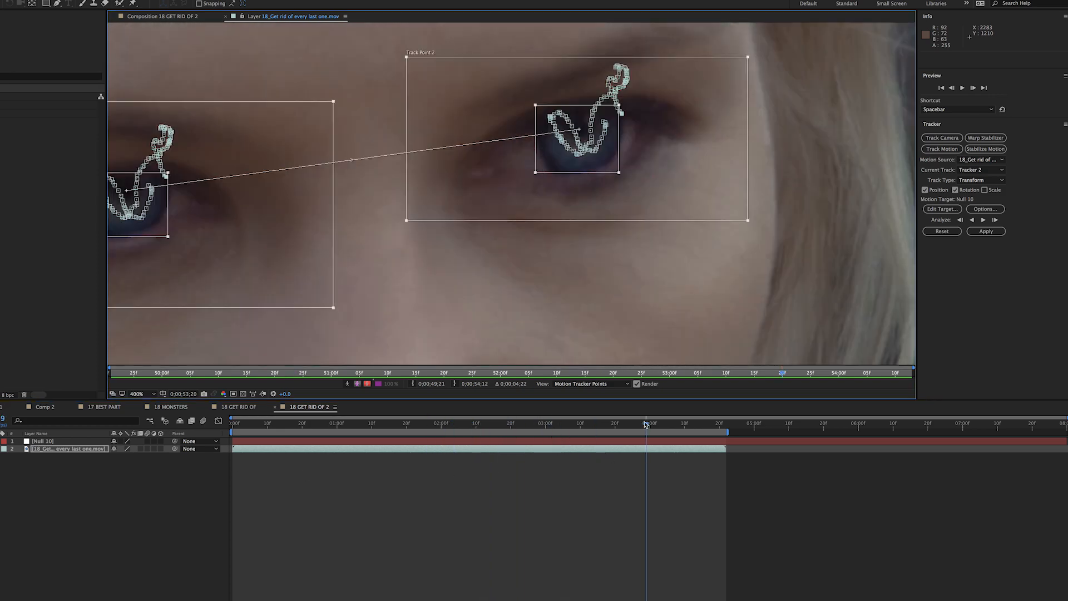
drag(646, 424, 709, 472)
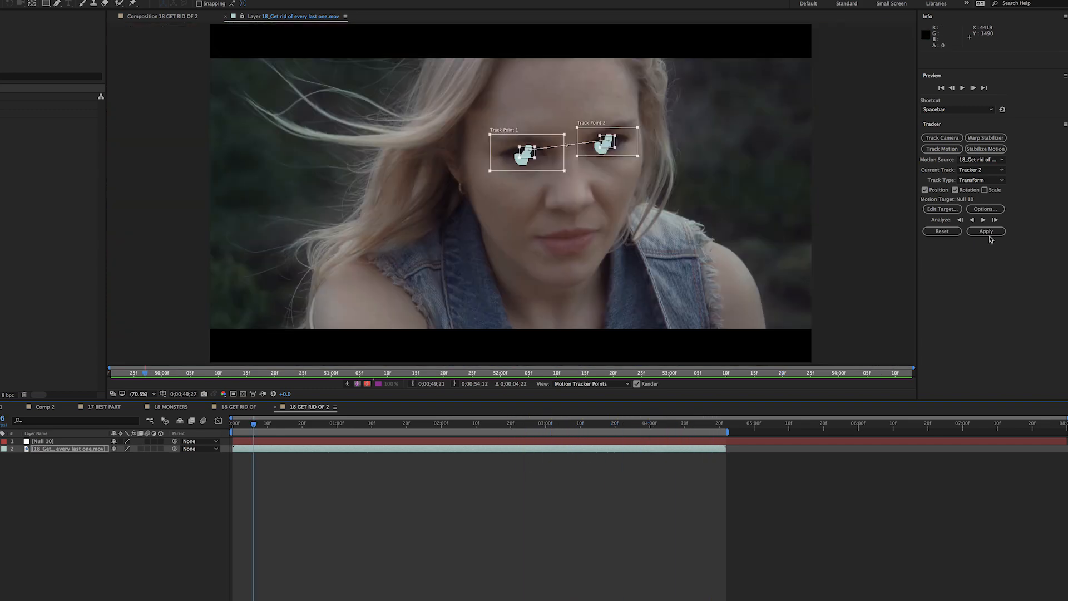
click(989, 233)
click(986, 232)
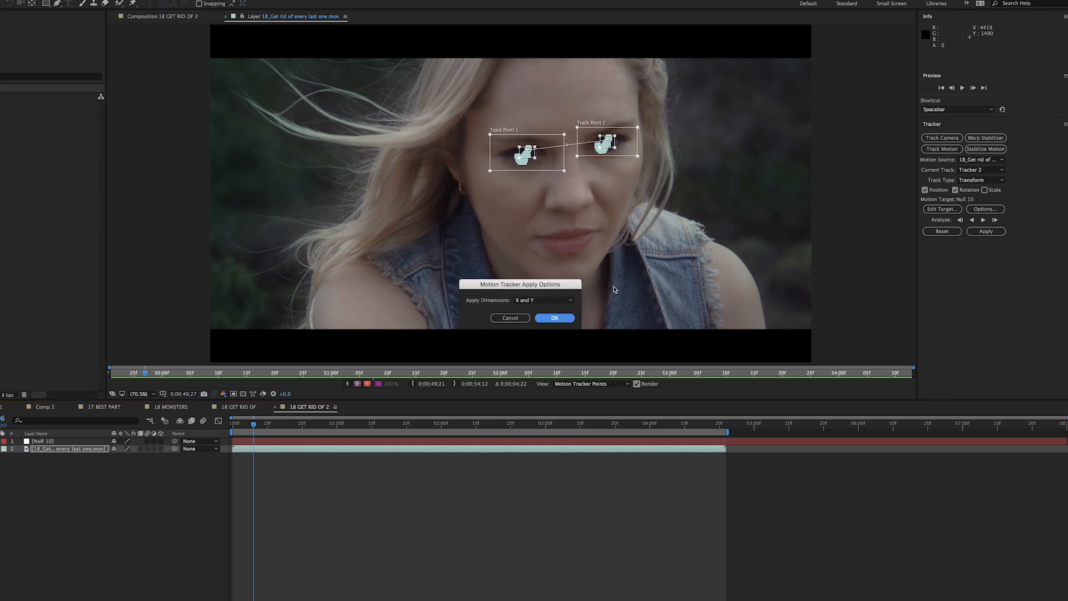
click(556, 319)
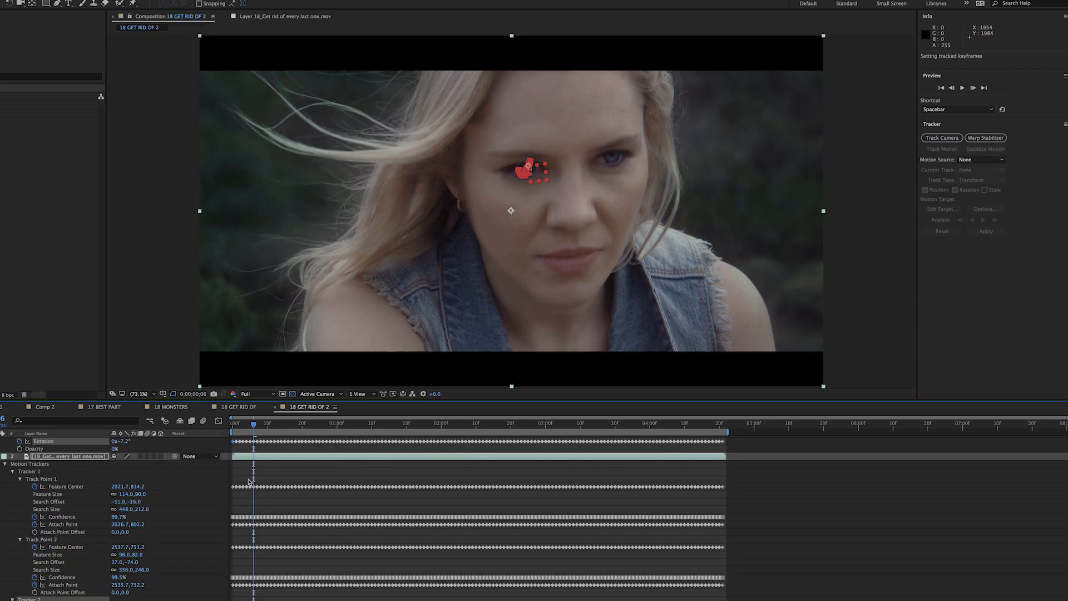
- Collapse the tracker and transform properties of both layers, return the playhead to the start of the composition, and deselect everything
click(20, 539)
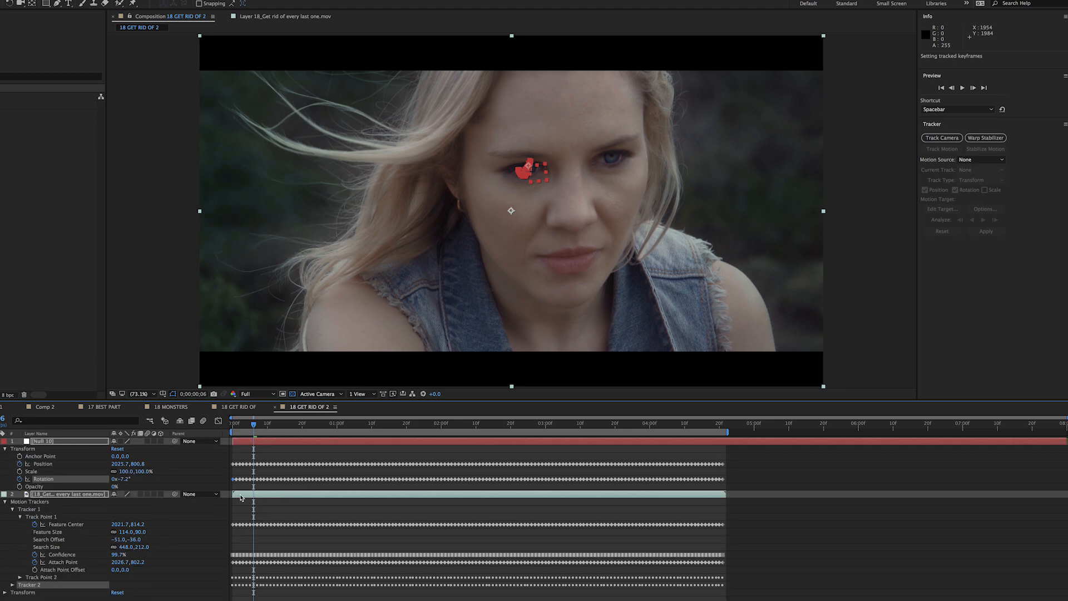
click(5, 502)
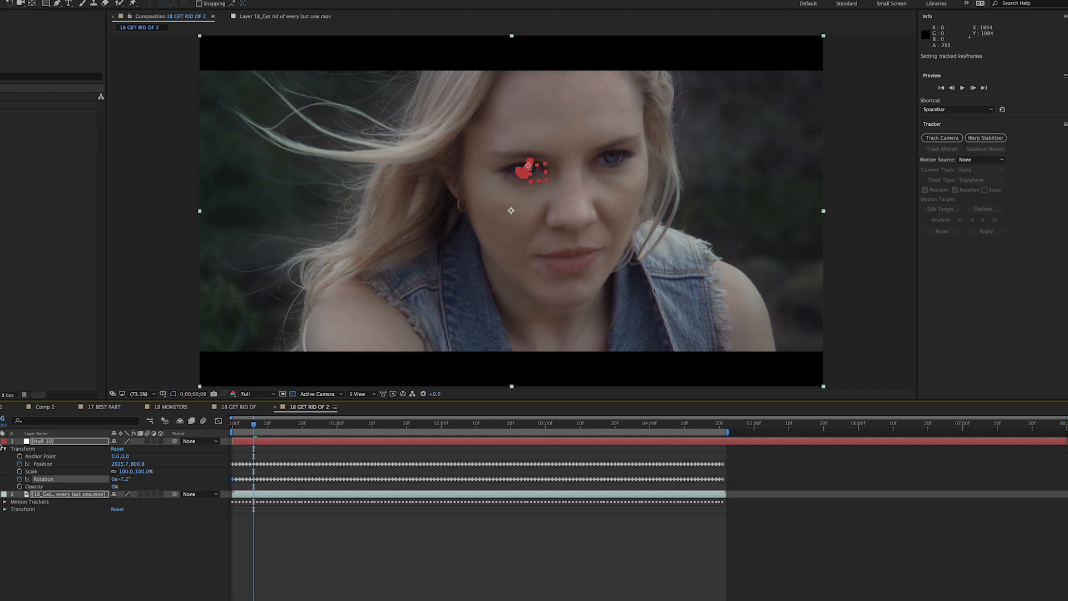
click(0, 442)
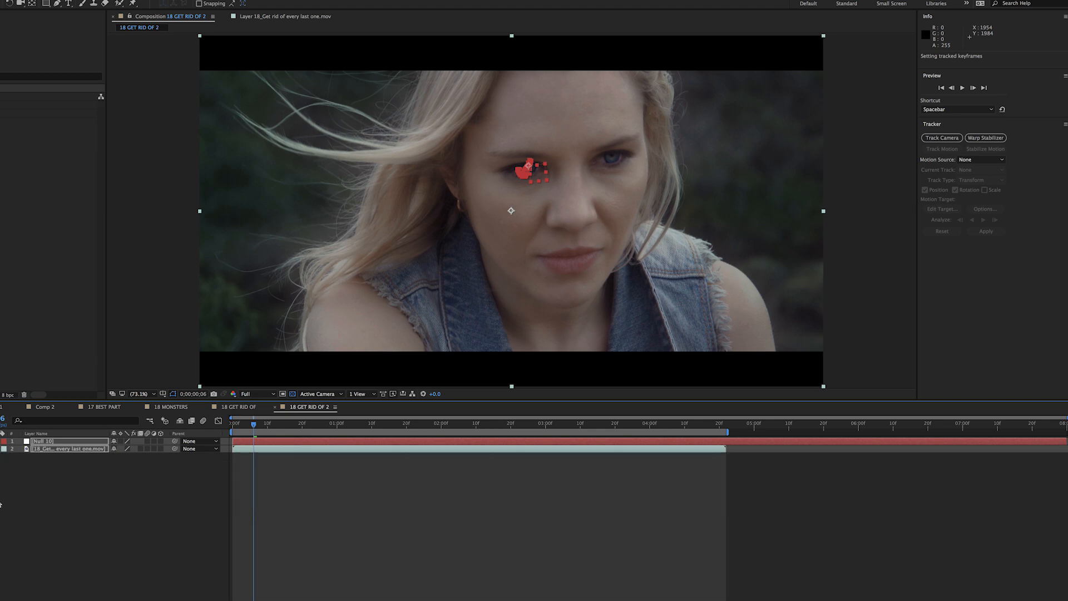
drag(256, 428, 232, 428)
click(77, 477)
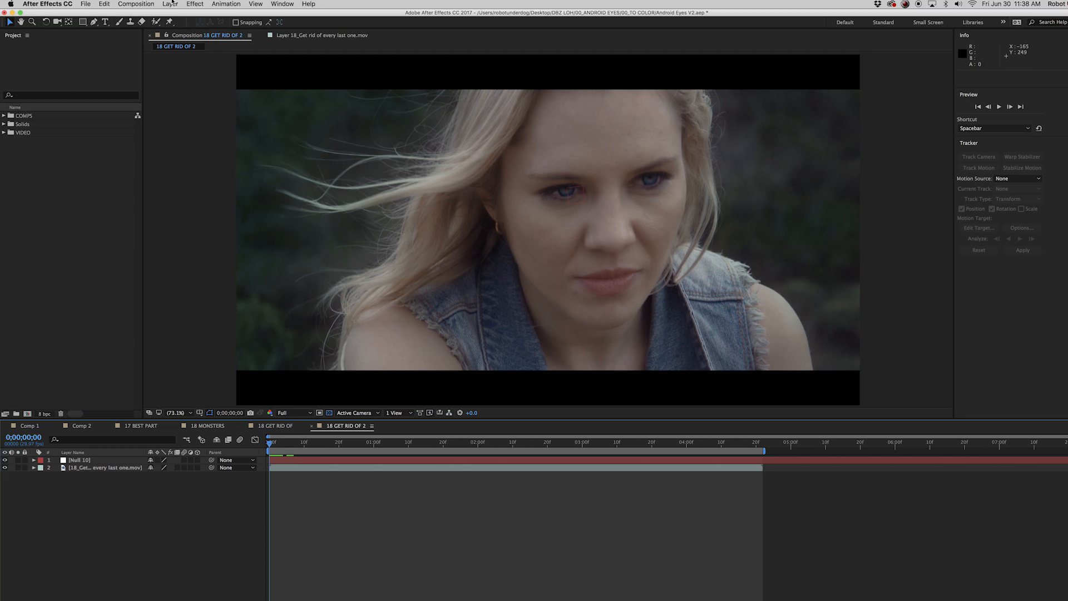
- Create a new adjustment layer and rename it LEFT EYE
click(171, 3)
mouse_move(183, 15)
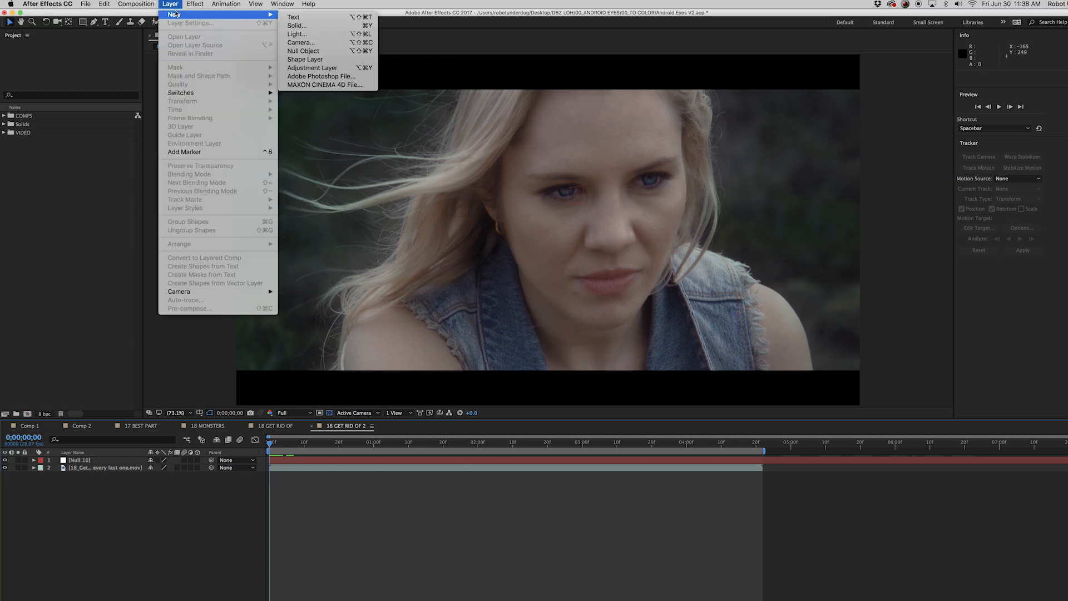
click(332, 69)
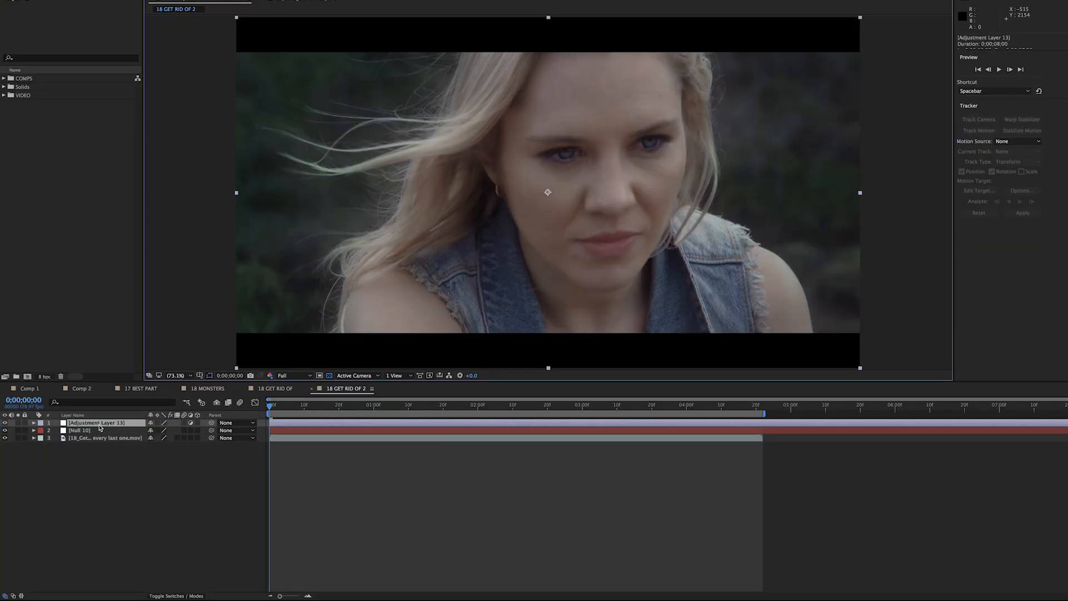
right_click(81, 426)
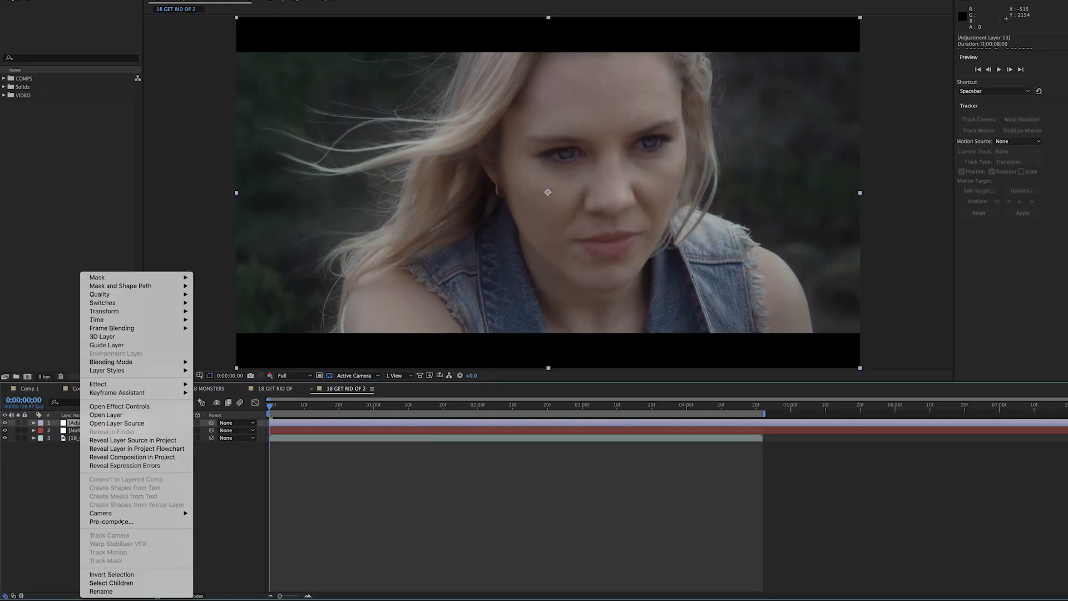
click(101, 591)
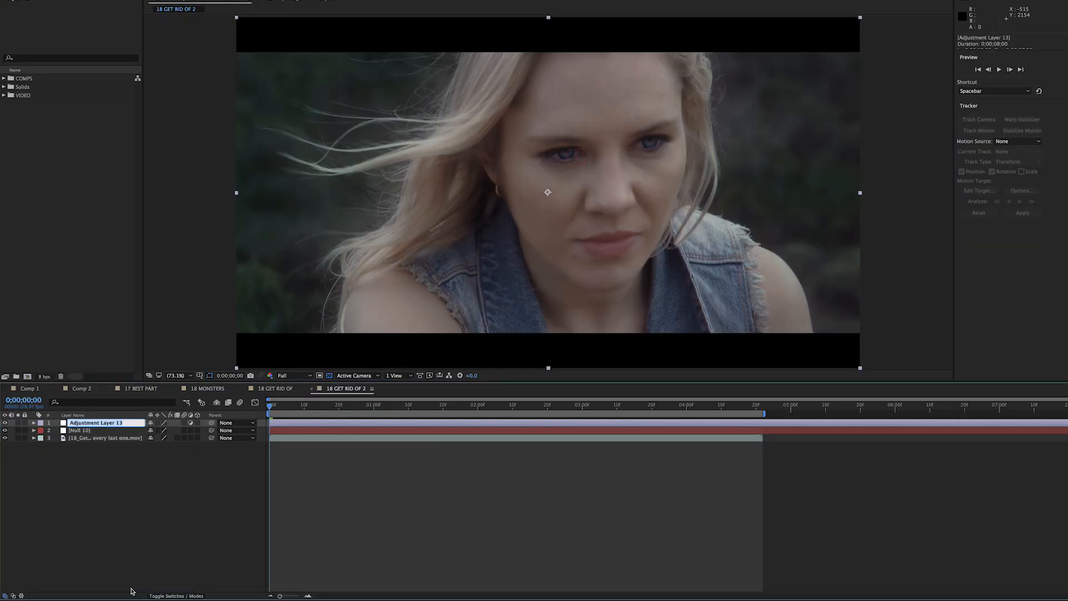
text(LEFT EYE)
key(Return)
- Create a second adjustment layer, rename it RIGHT EYE, and place it below LEFT EYE
click(170, 4)
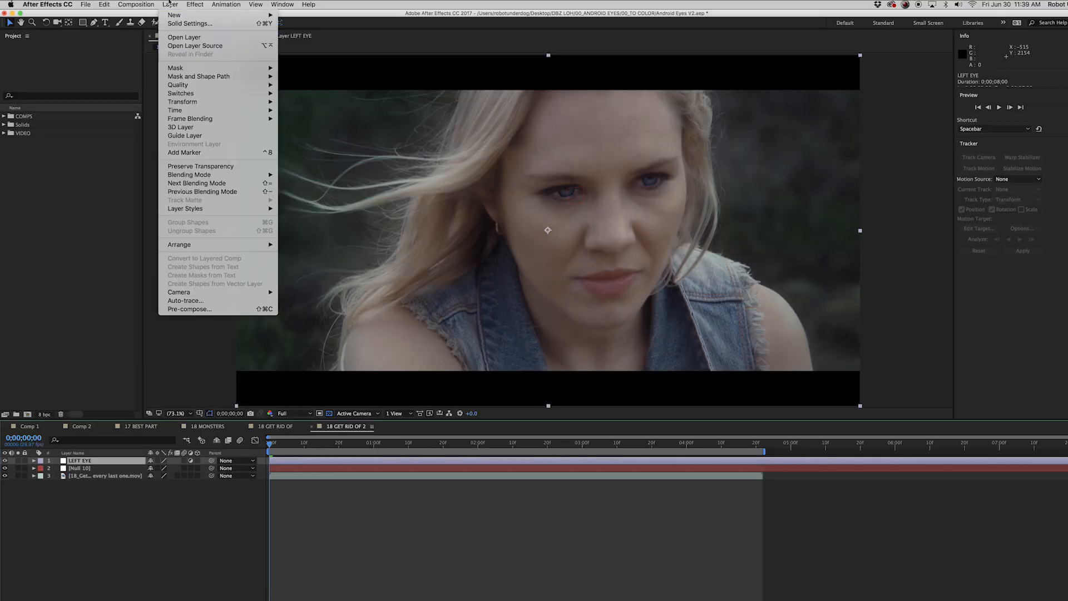
mouse_move(174, 15)
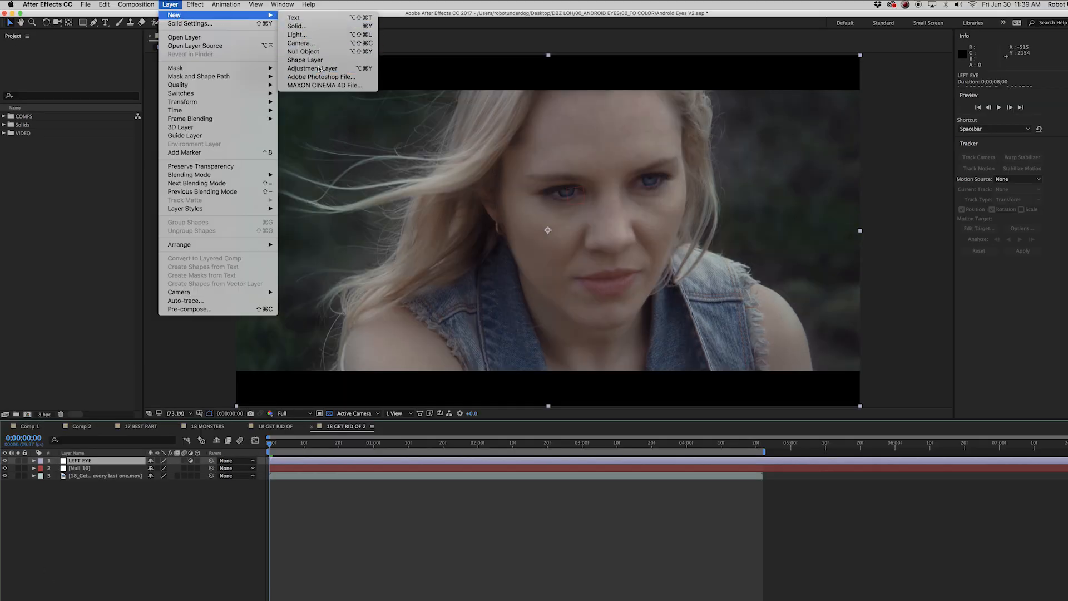
click(319, 69)
right_click(95, 462)
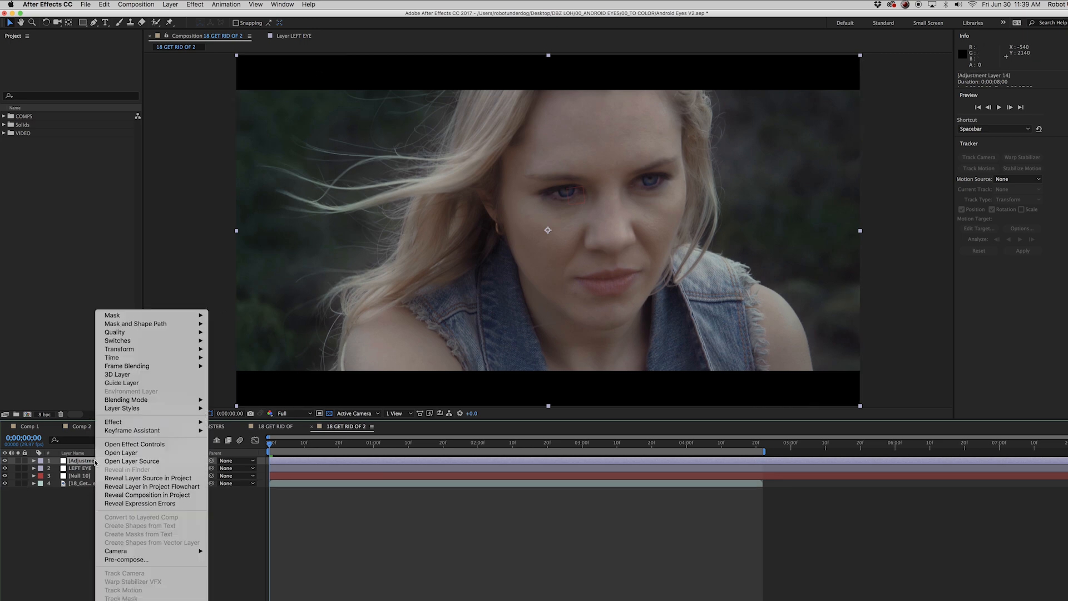
key(Escape)
key(Return)
text(RIGH)
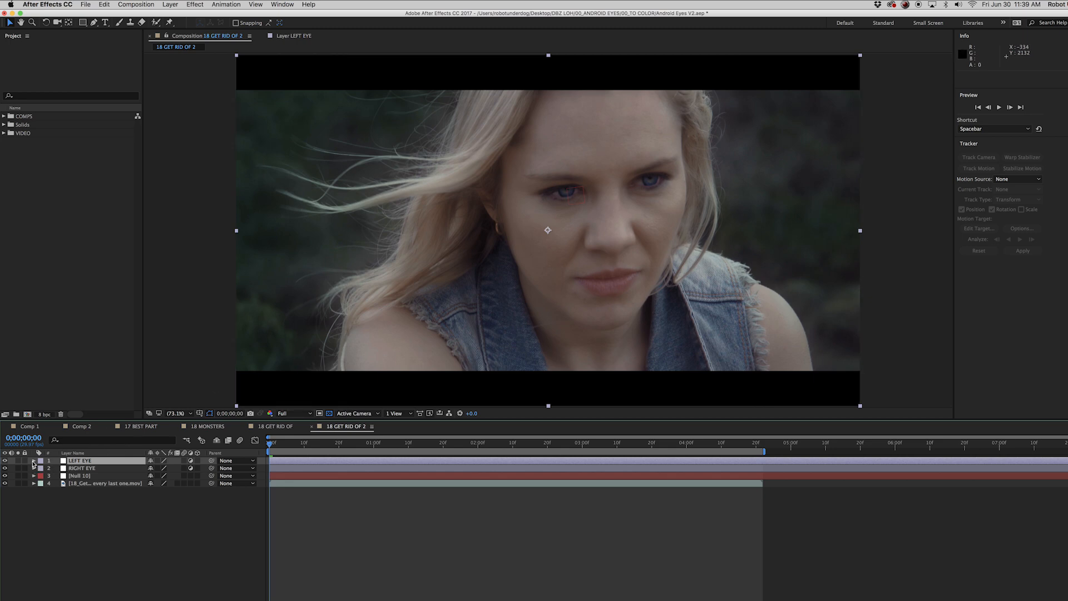
- Draw a closed RotoBezier mask with the Pen tool on the LEFT EYE layer around the iris of the image-left eye
click(34, 461)
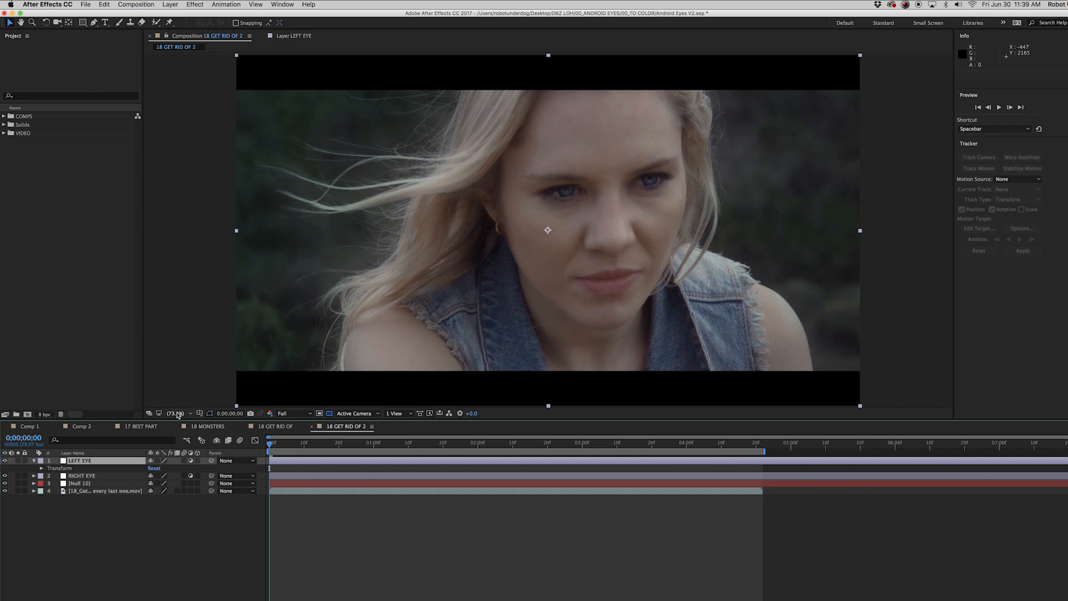
click(176, 414)
click(185, 511)
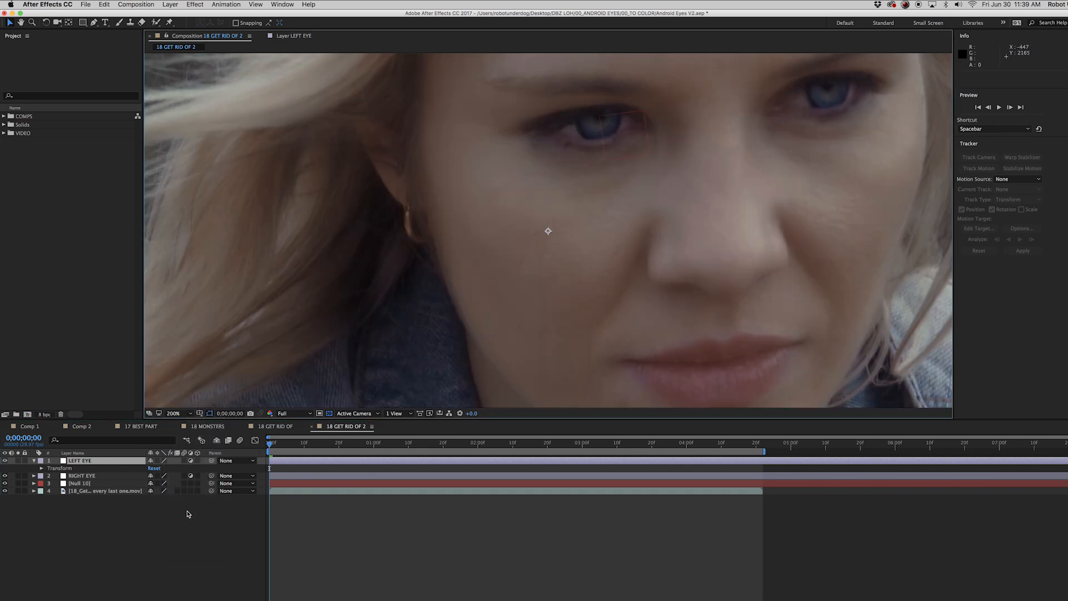
click(21, 23)
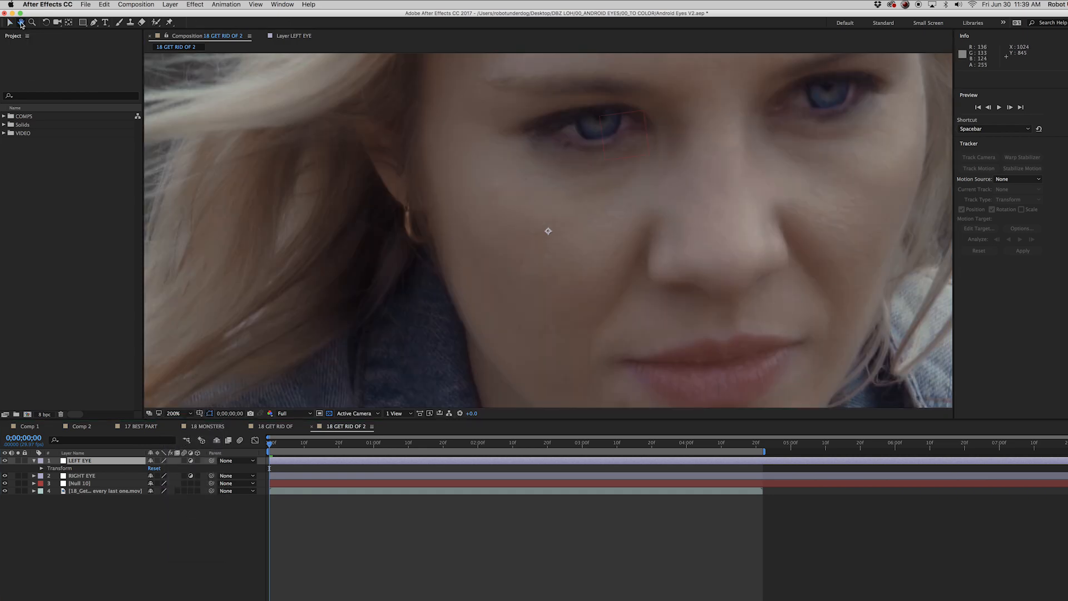
drag(512, 148, 483, 218)
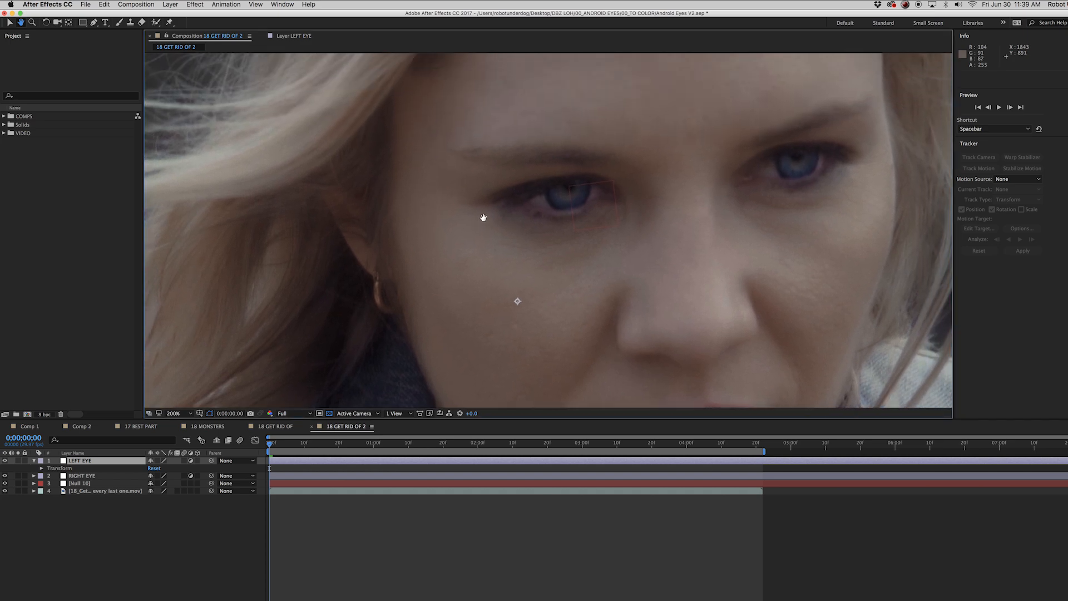
click(10, 22)
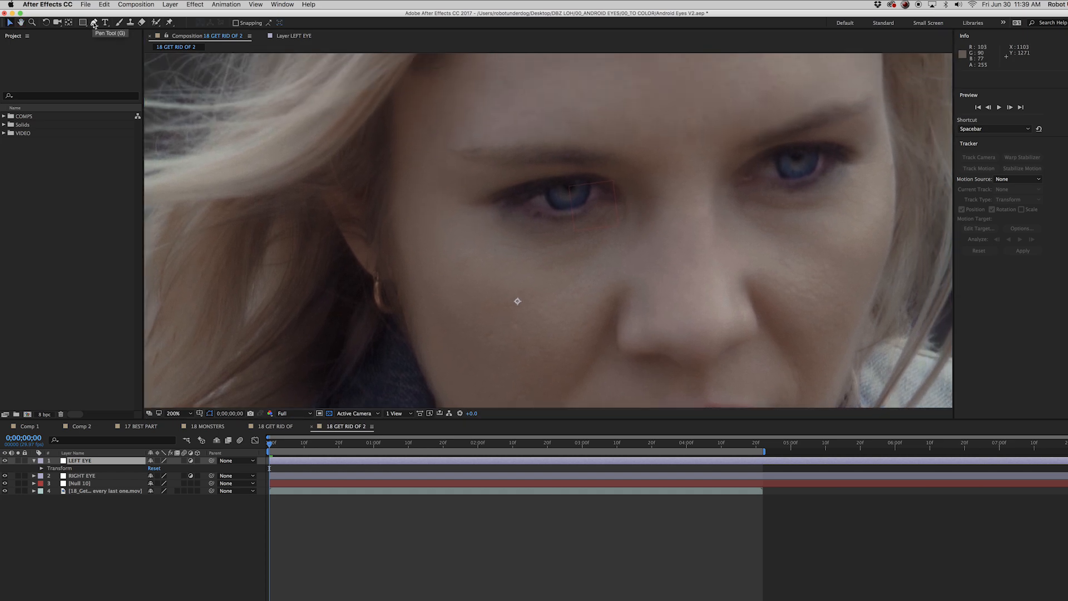
click(94, 23)
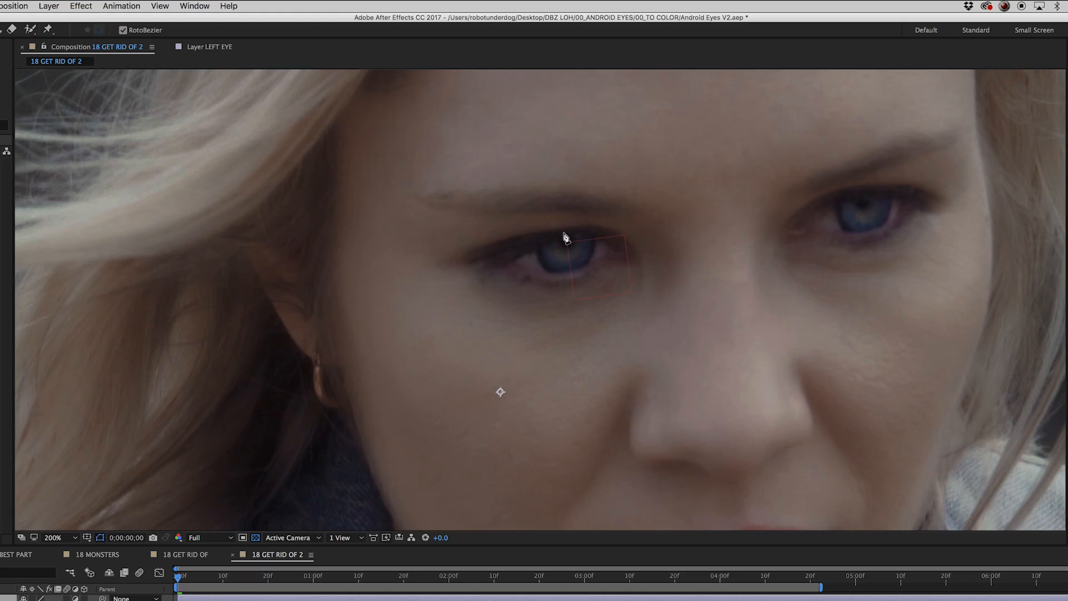
click(537, 247)
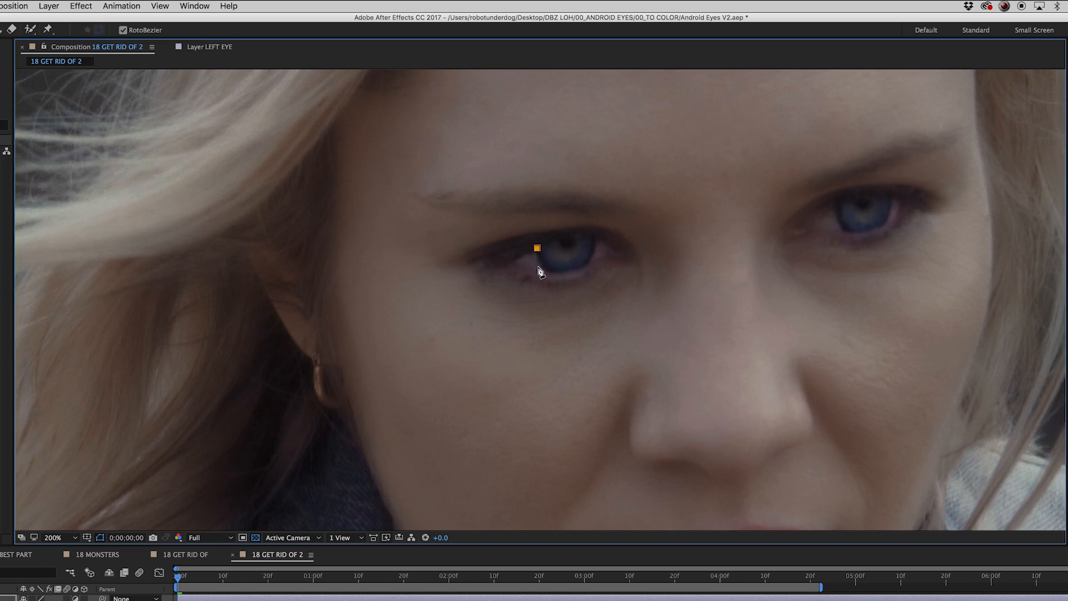
click(539, 263)
click(550, 273)
click(572, 272)
click(589, 262)
click(594, 239)
click(586, 223)
click(570, 219)
click(549, 221)
click(539, 229)
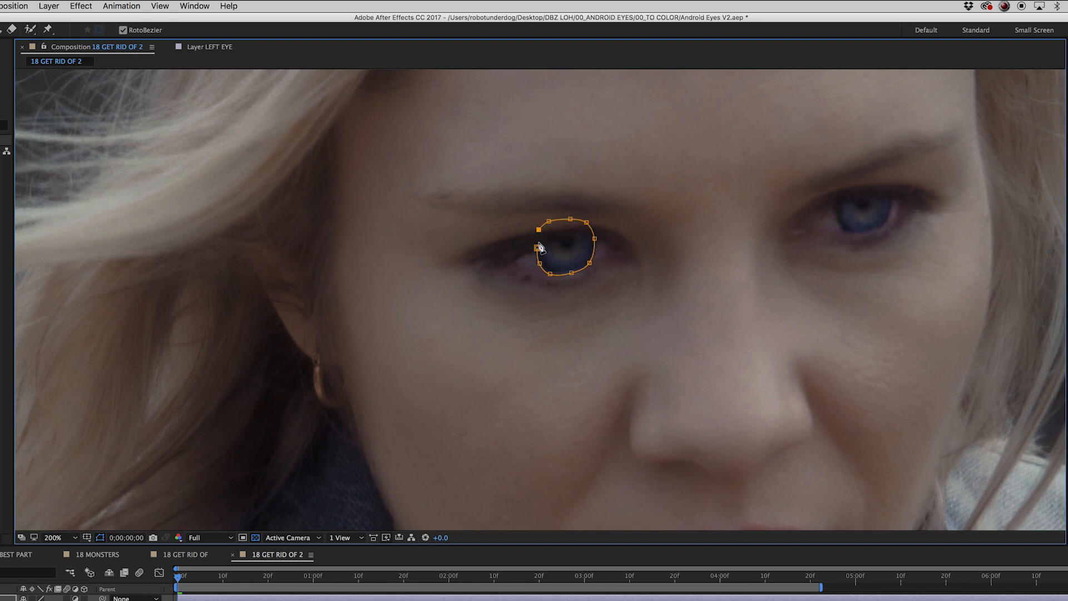
click(538, 248)
- Draw a second closed mask on LEFT EYE along the upper and lower lids, from the inner corner to the outer corner and back
click(631, 252)
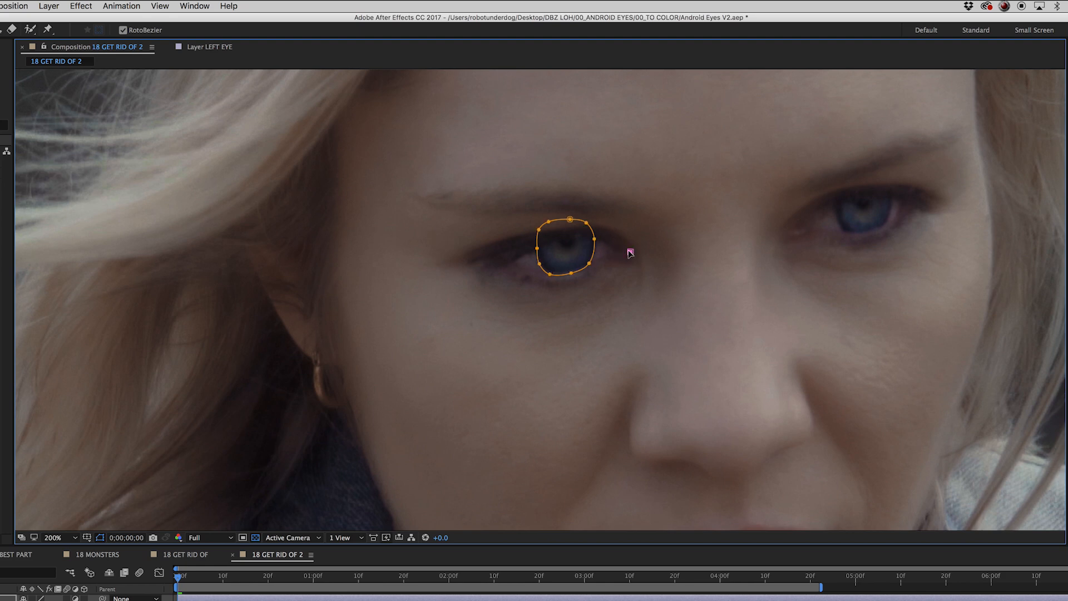
click(605, 232)
click(573, 227)
click(527, 232)
click(488, 249)
click(471, 257)
click(502, 265)
click(531, 277)
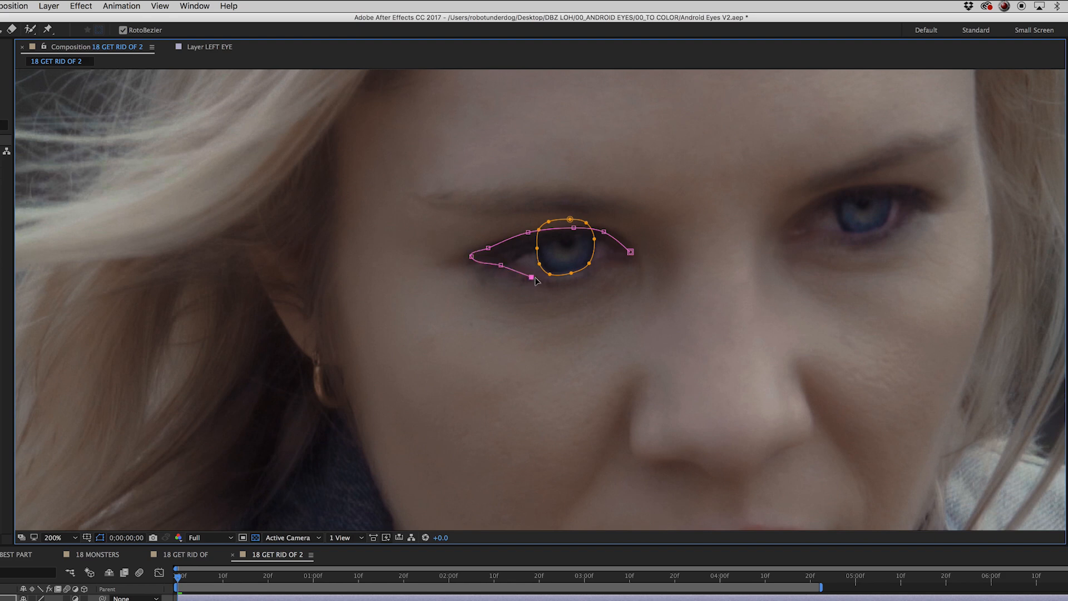
click(559, 277)
click(584, 274)
click(603, 262)
click(624, 261)
click(630, 253)
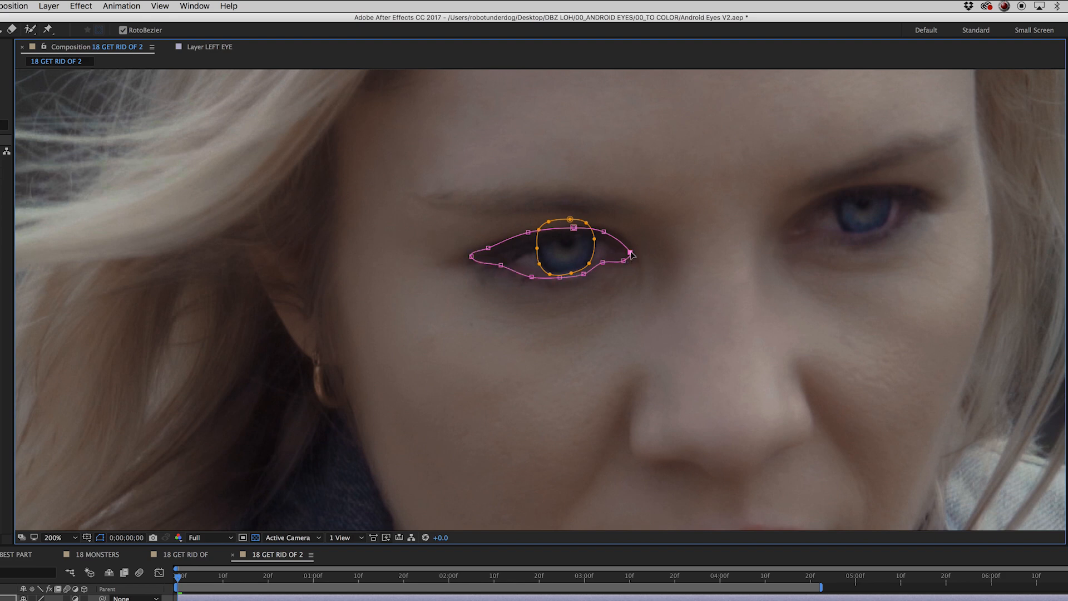
- Draw a third, small closed mask around the pupil on LEFT EYE, undoing and placing the final upper point again
click(555, 240)
click(559, 250)
click(572, 251)
click(576, 236)
click(565, 228)
key(super+z)
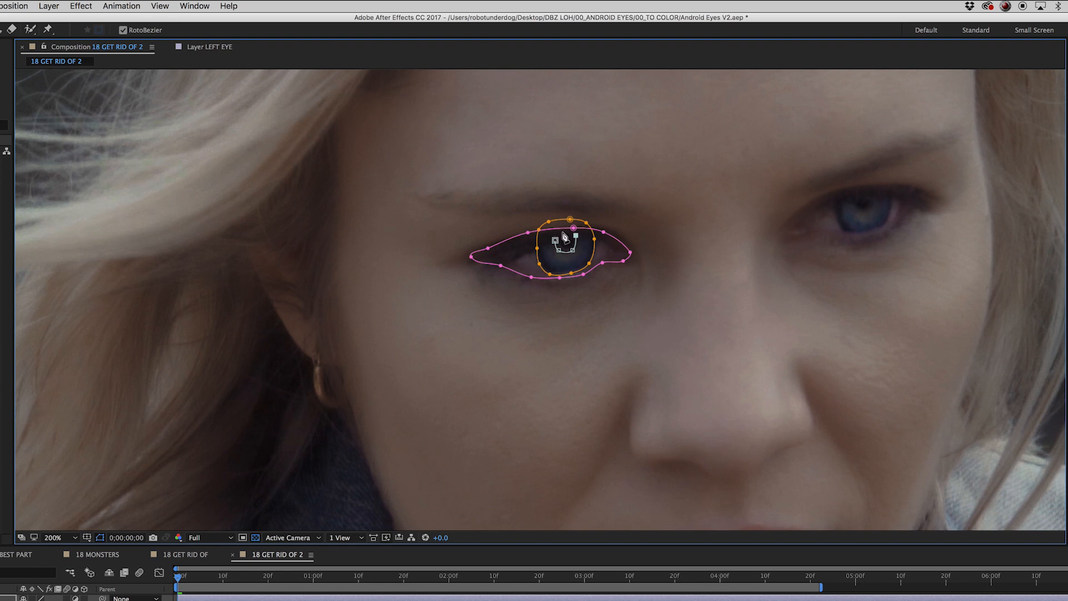
click(565, 231)
click(556, 240)
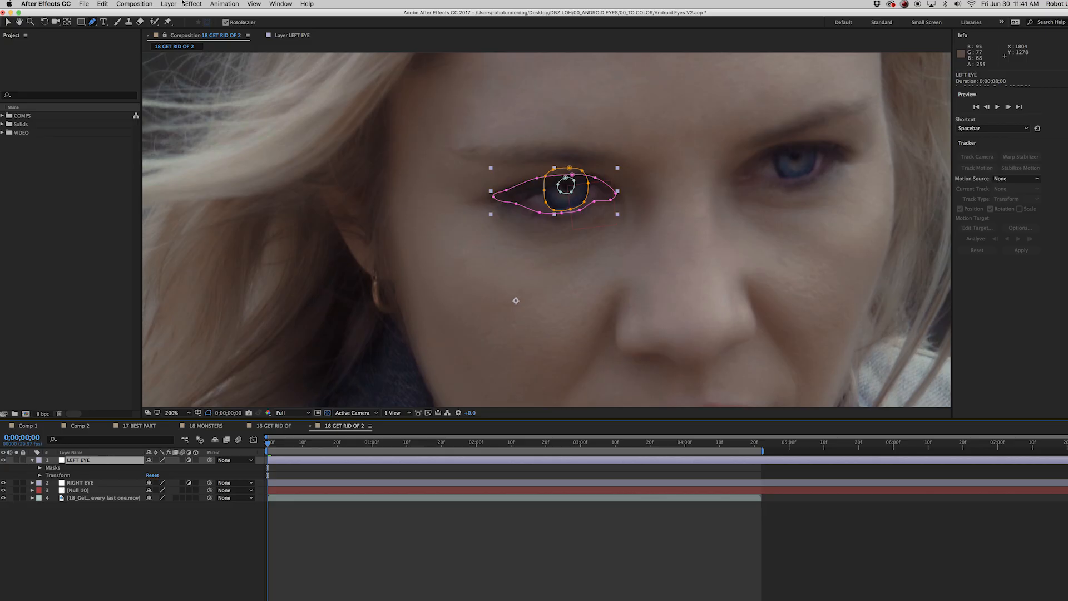
- Apply the Lumetri Color effect to the LEFT EYE layer
click(81, 5)
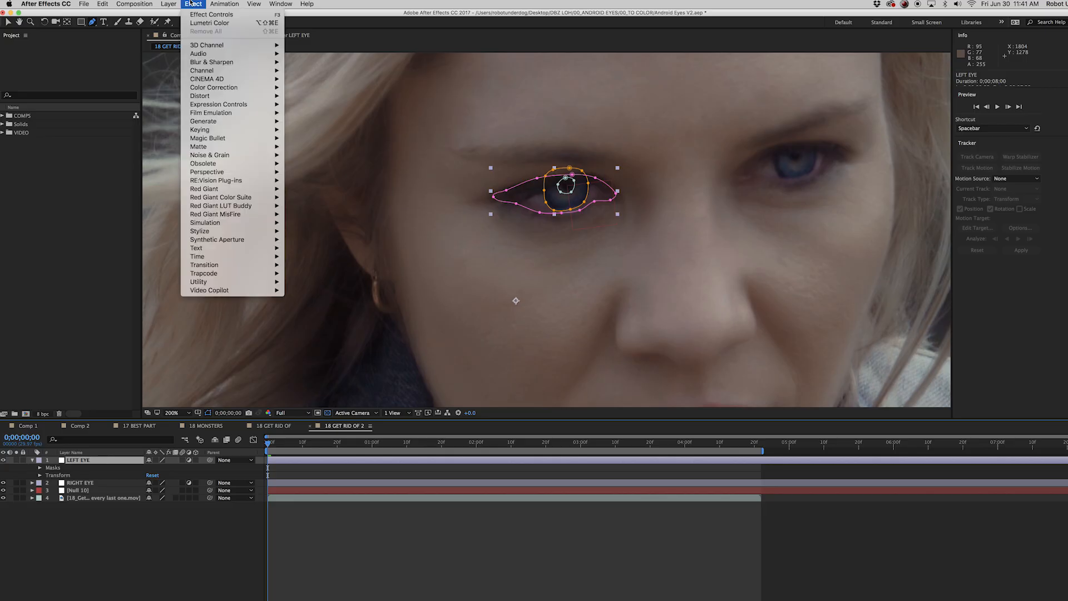
mouse_move(111, 118)
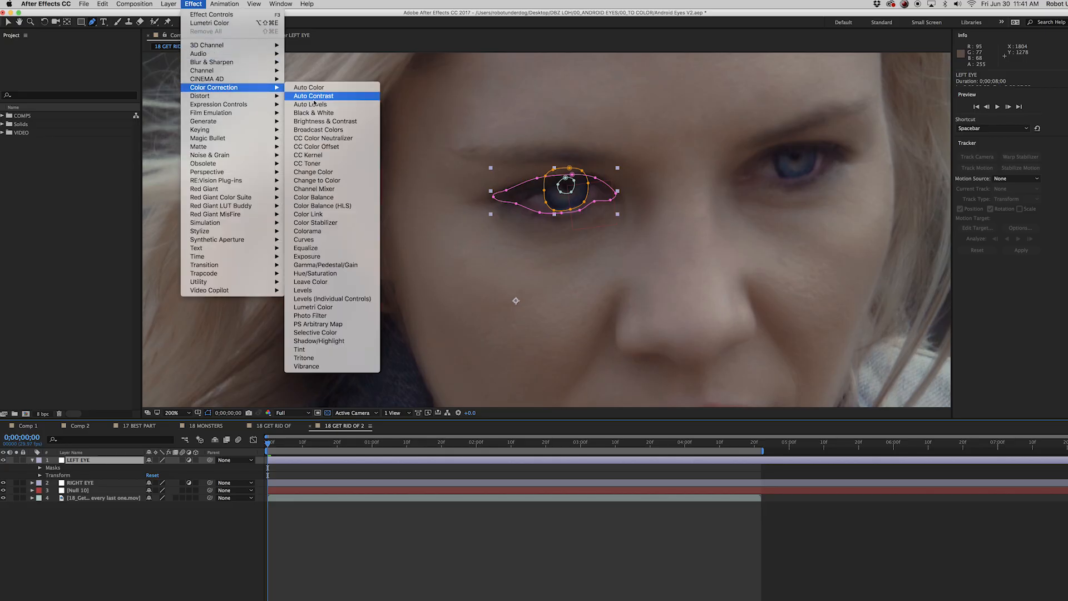
click(326, 310)
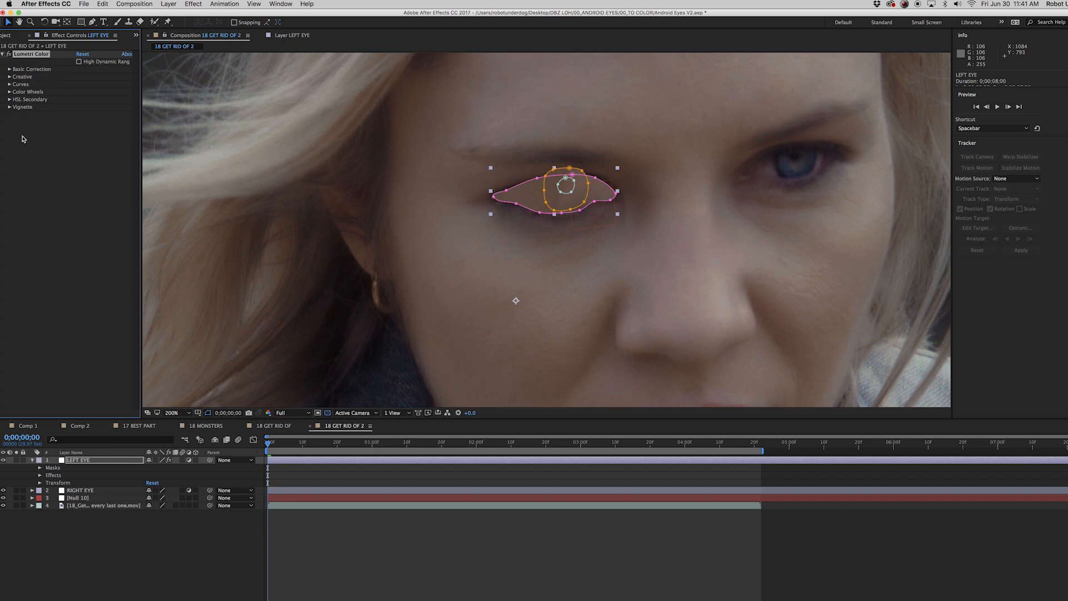
- Copy the Lumetri Color effect from the Right Eye layer in 18 GET RID OF and paste it onto LEFT EYE in 18 GET RID OF 2
click(281, 426)
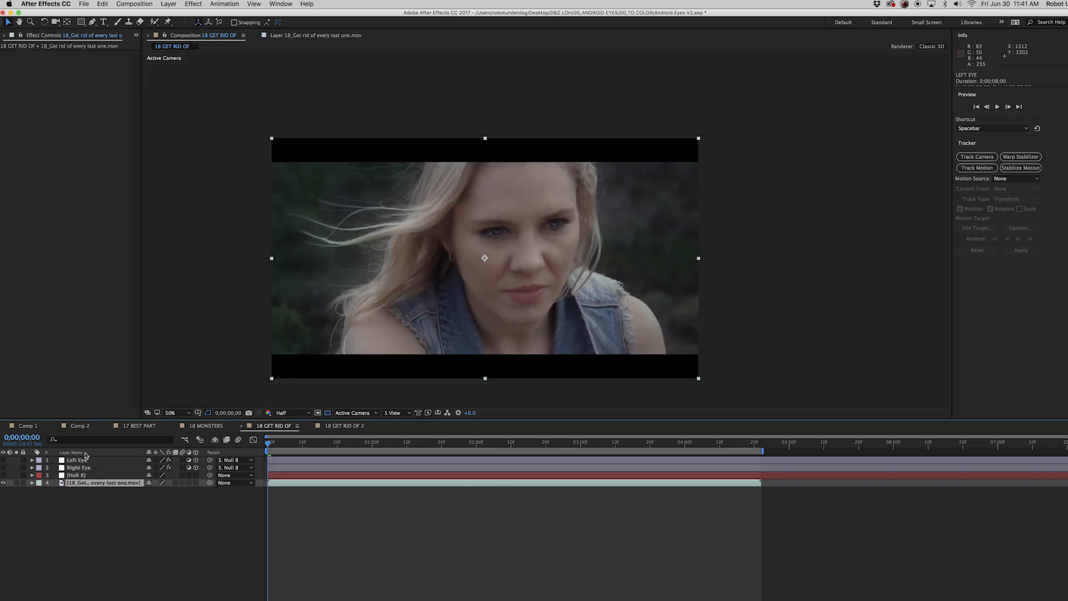
click(88, 468)
click(53, 54)
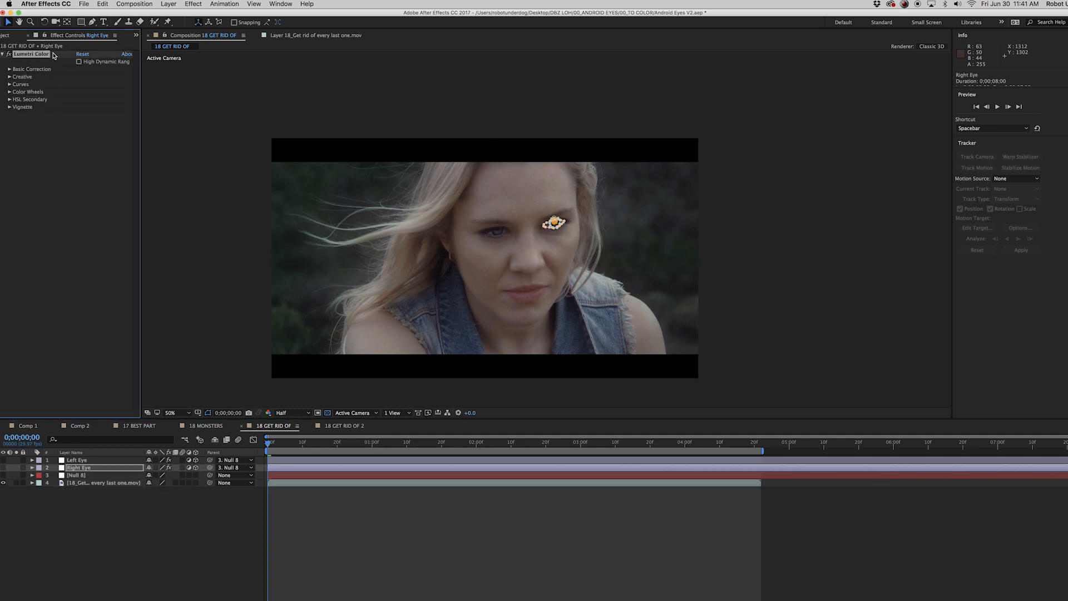
click(341, 427)
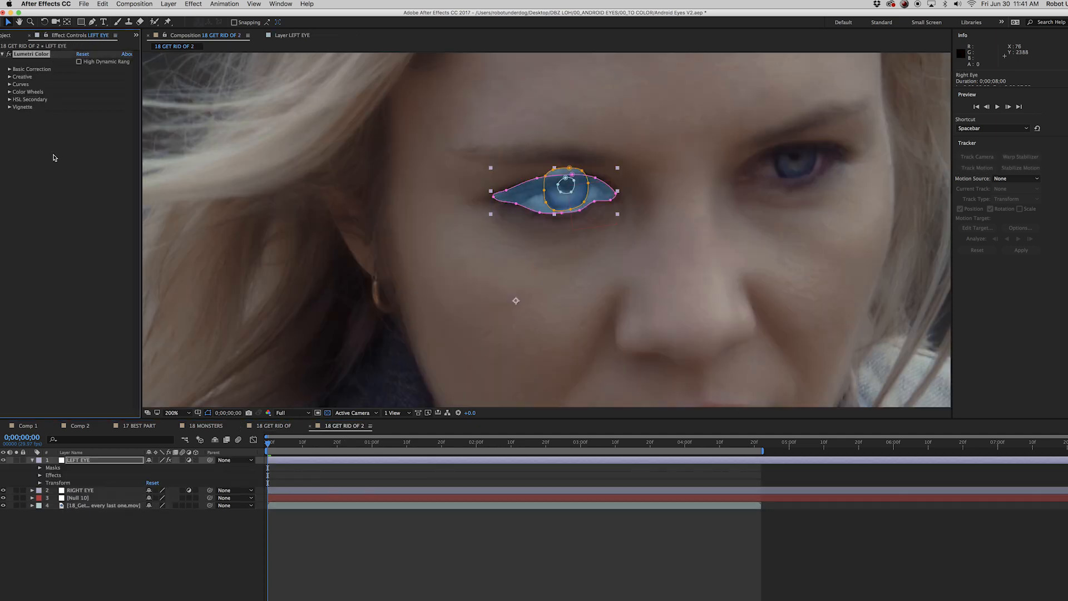
- Expand the Basic Correction and Creative settings of LEFT EYE's Lumetri Color effect and choose the SL BLUE ICE look
click(10, 70)
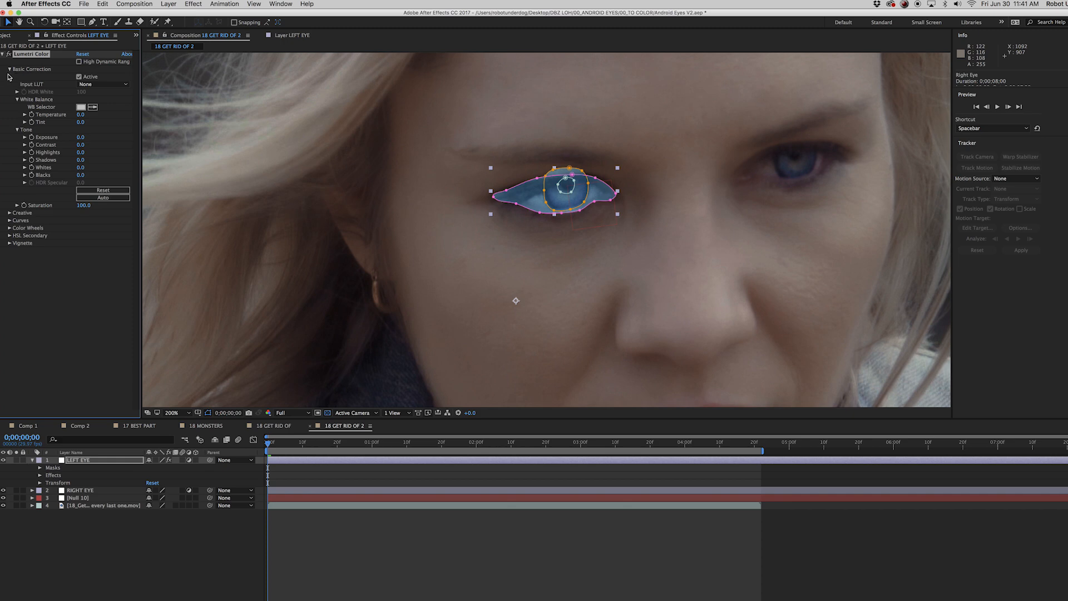
click(9, 213)
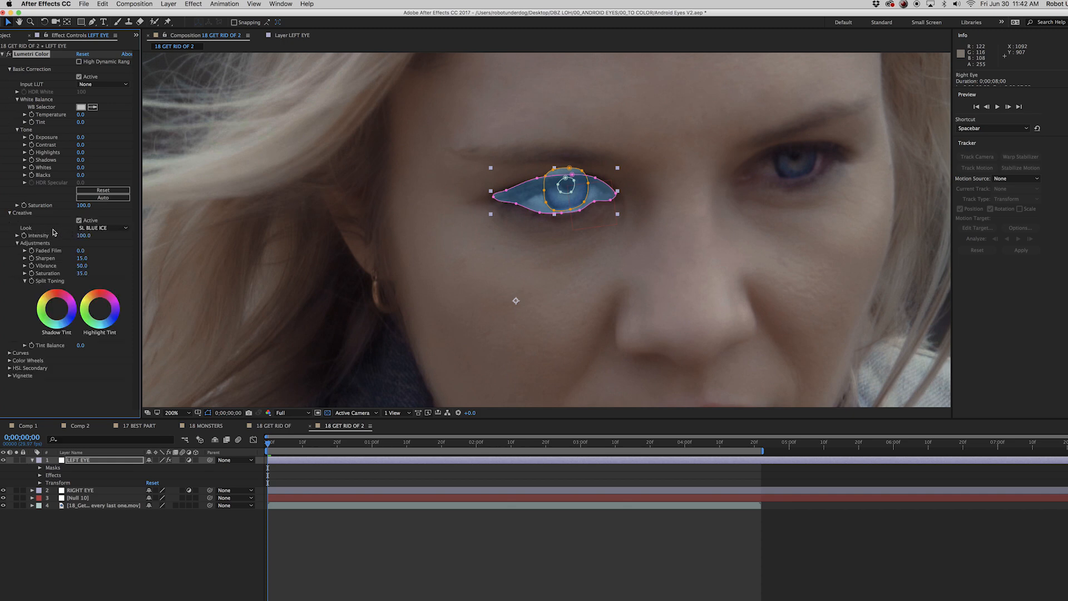
click(95, 228)
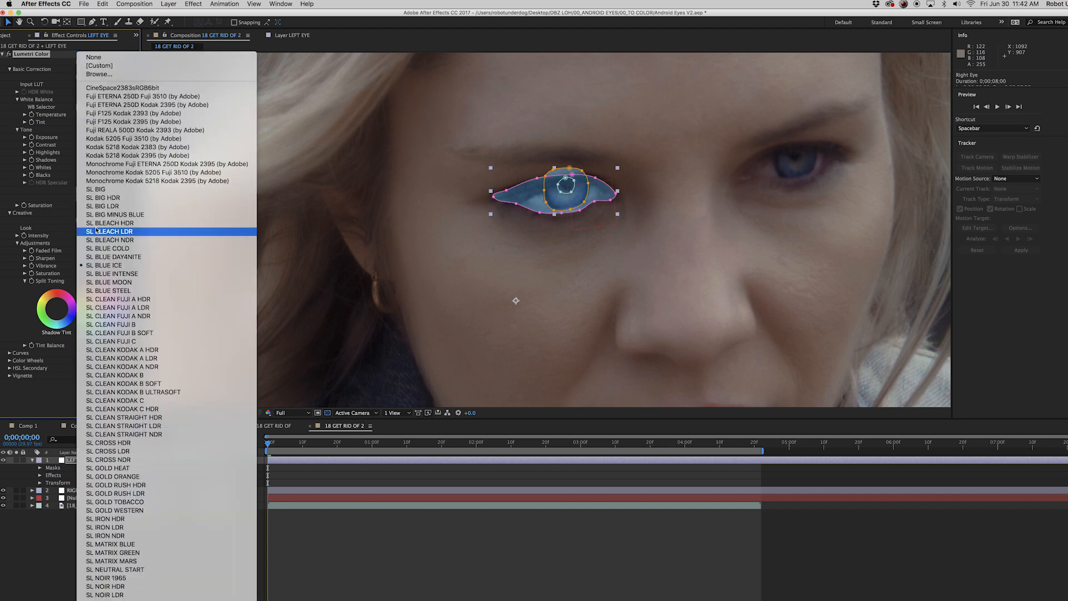
click(123, 265)
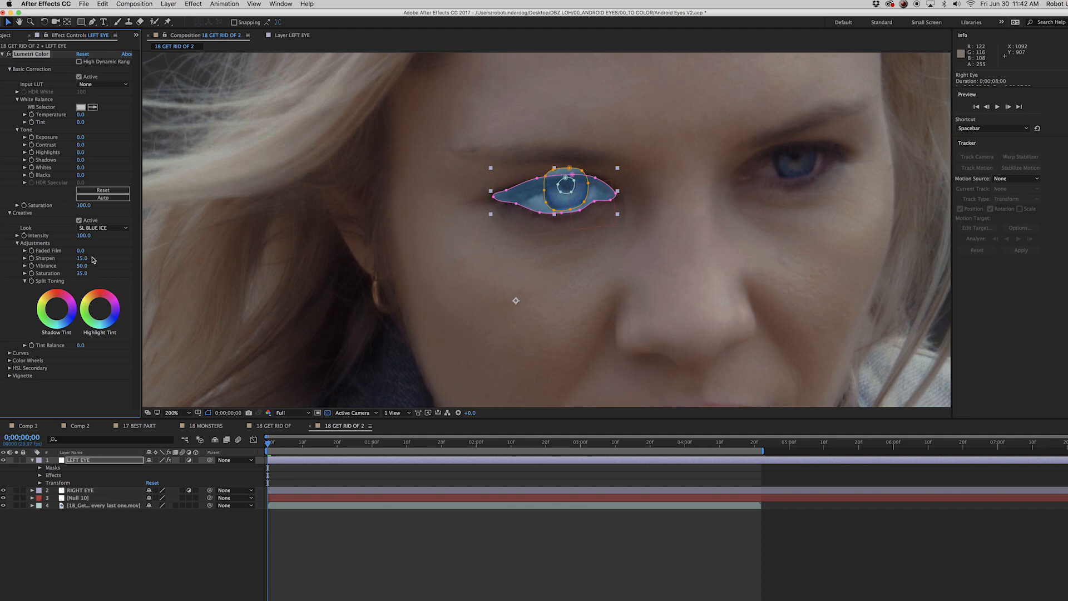
- Expand the Curves section of LEFT EYE's Lumetri Color effect and switch it off and back on to compare the result
click(10, 352)
scroll(12, 356, down, 5)
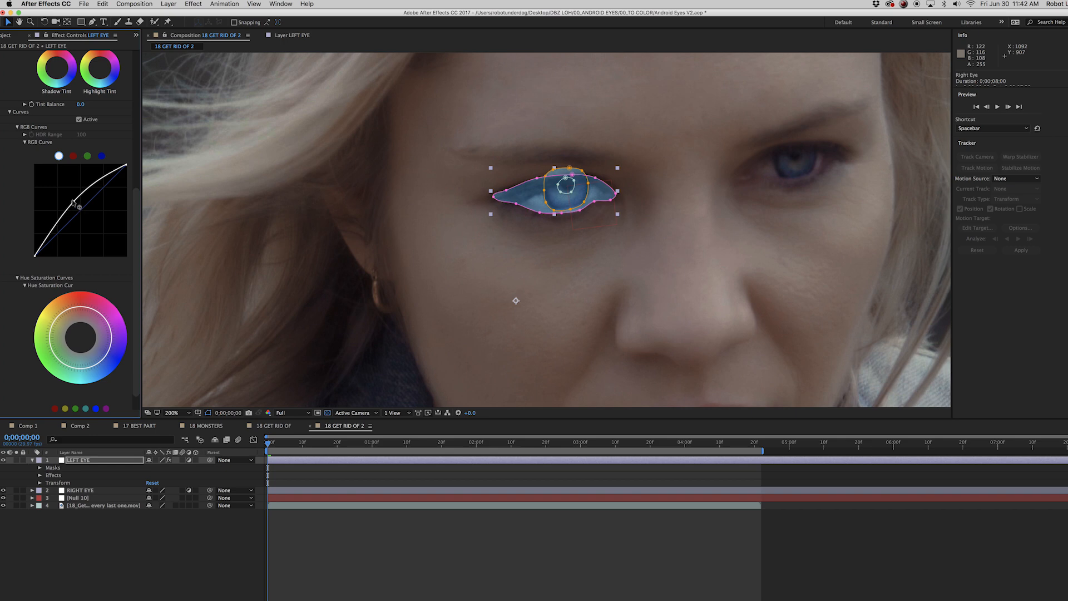
click(79, 119)
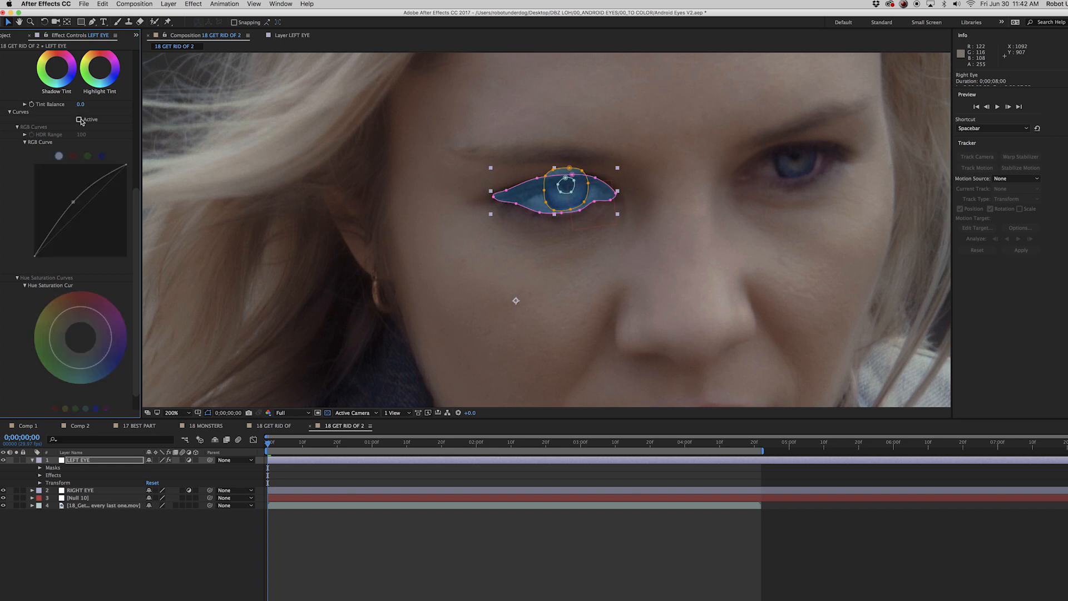
click(80, 120)
- Expand Color Wheels, compare the eye with that section off and on, and collapse the Lumetri Color effect
click(9, 362)
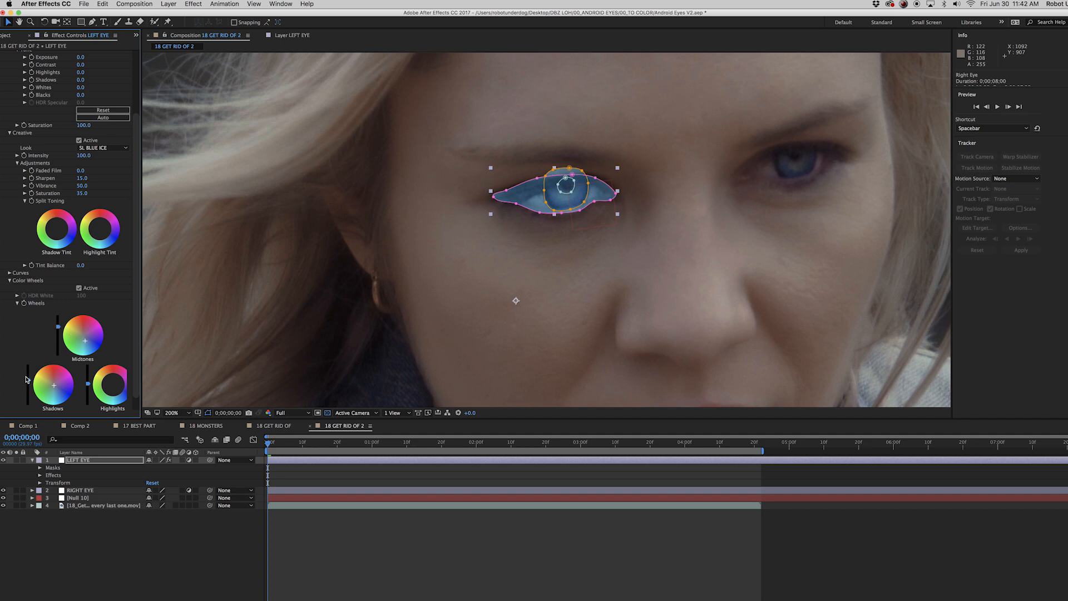
click(78, 288)
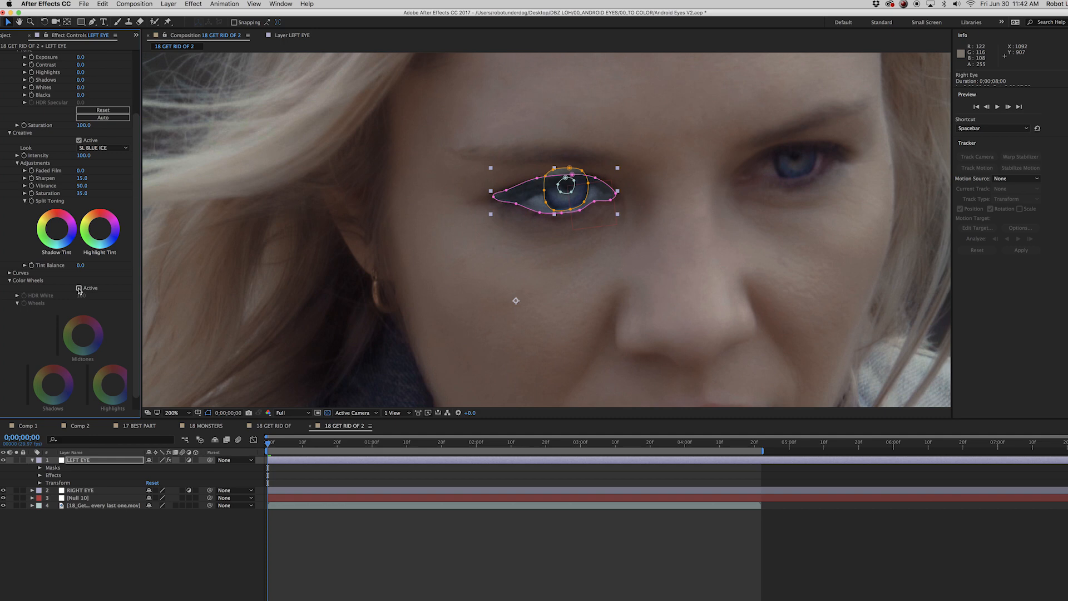
click(79, 288)
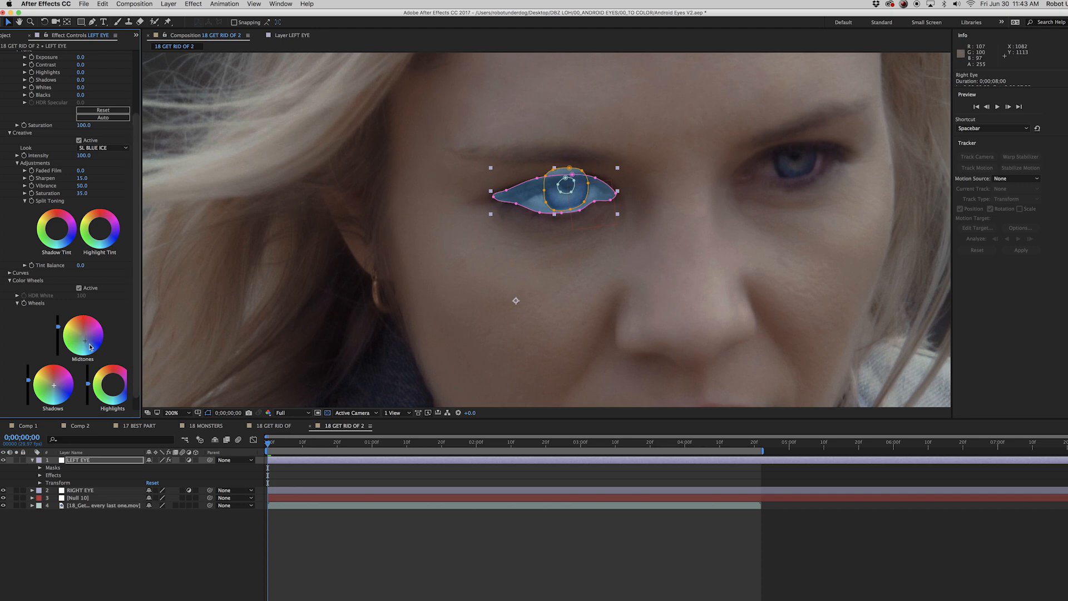
drag(90, 338, 87, 344)
click(9, 133)
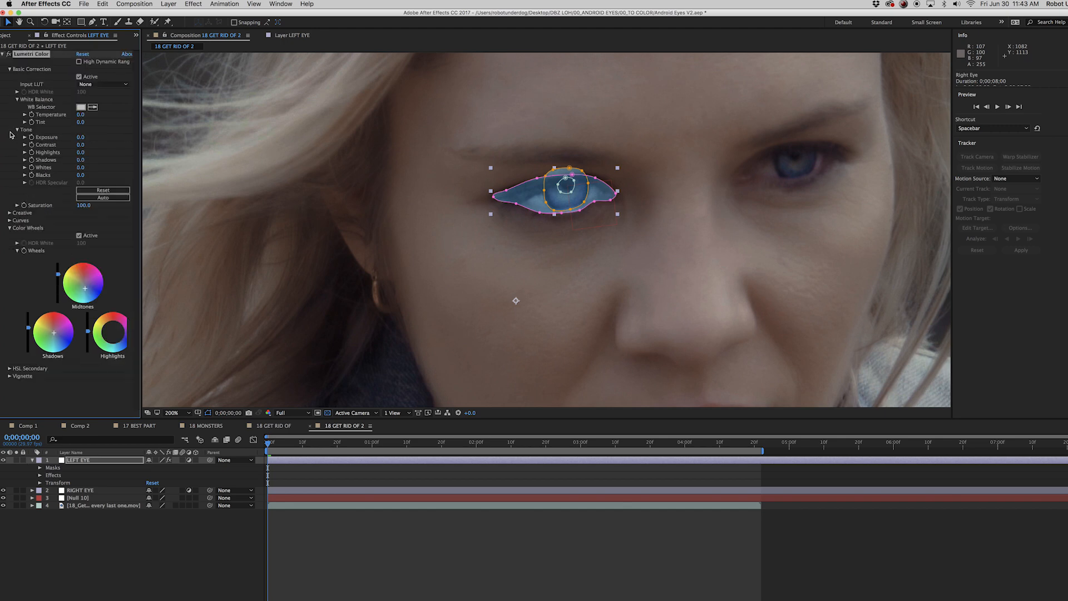
click(3, 55)
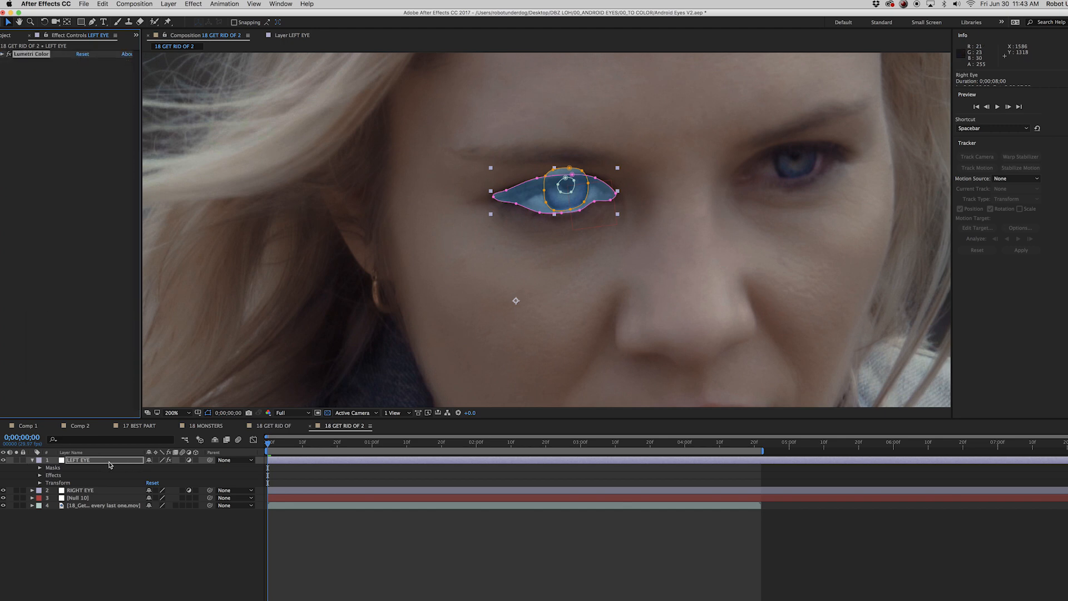
- Reorder LEFT EYE's masks so Mask 3 sits above Mask 2, and set Mask 3's mode to Subtract
click(40, 468)
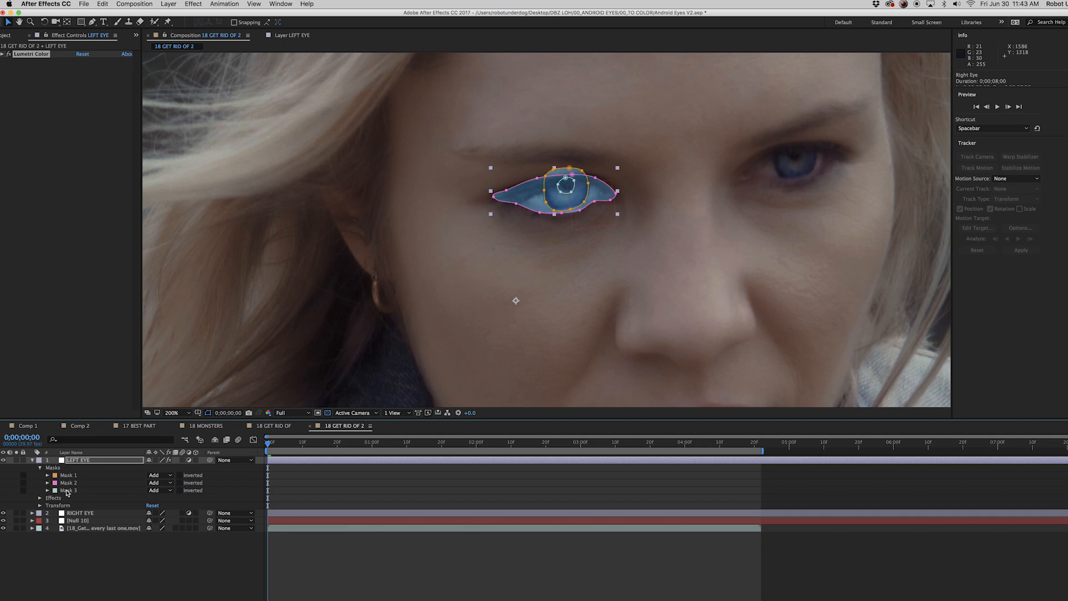
mouse_move(67, 491)
mouse_down()
mouse_move(82, 494)
mouse_move(81, 483)
mouse_up()
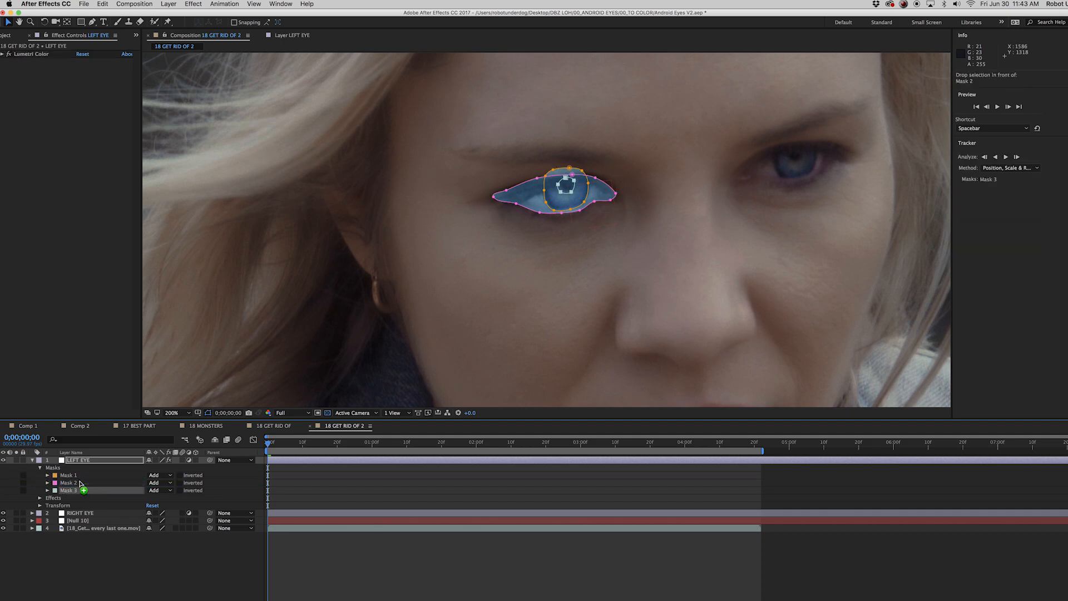
click(160, 483)
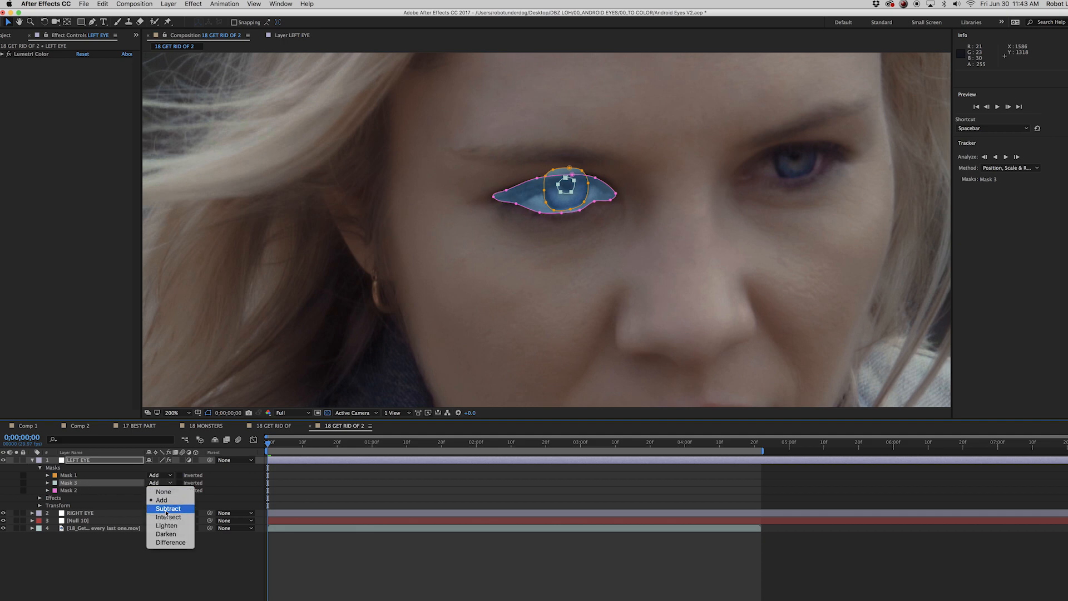
click(149, 483)
click(171, 483)
click(166, 510)
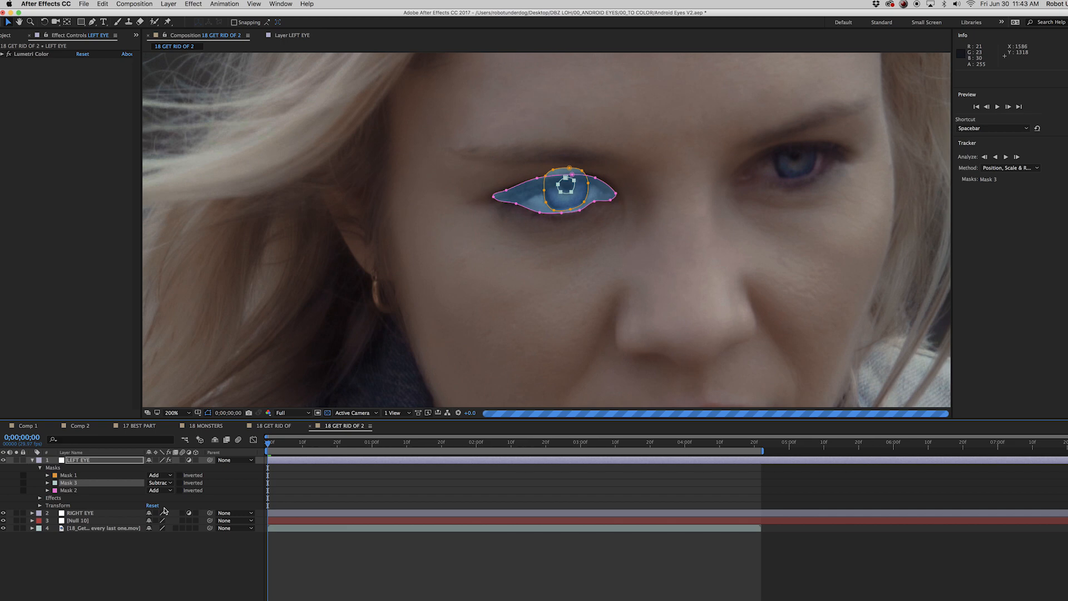
- Set the mode of LEFT EYE's Mask 2 to Intersect
click(117, 491)
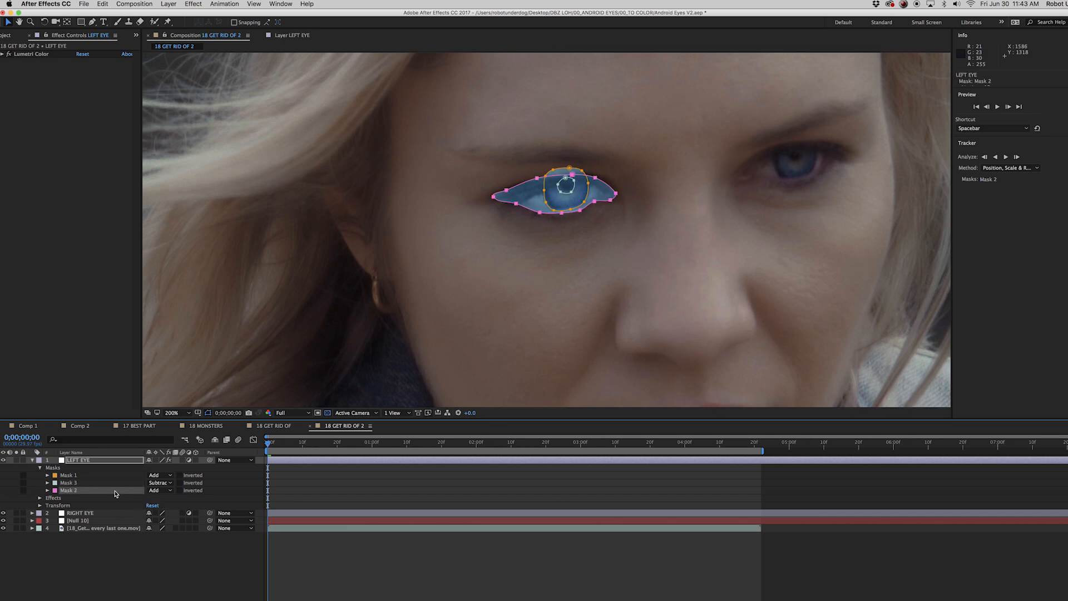
click(160, 490)
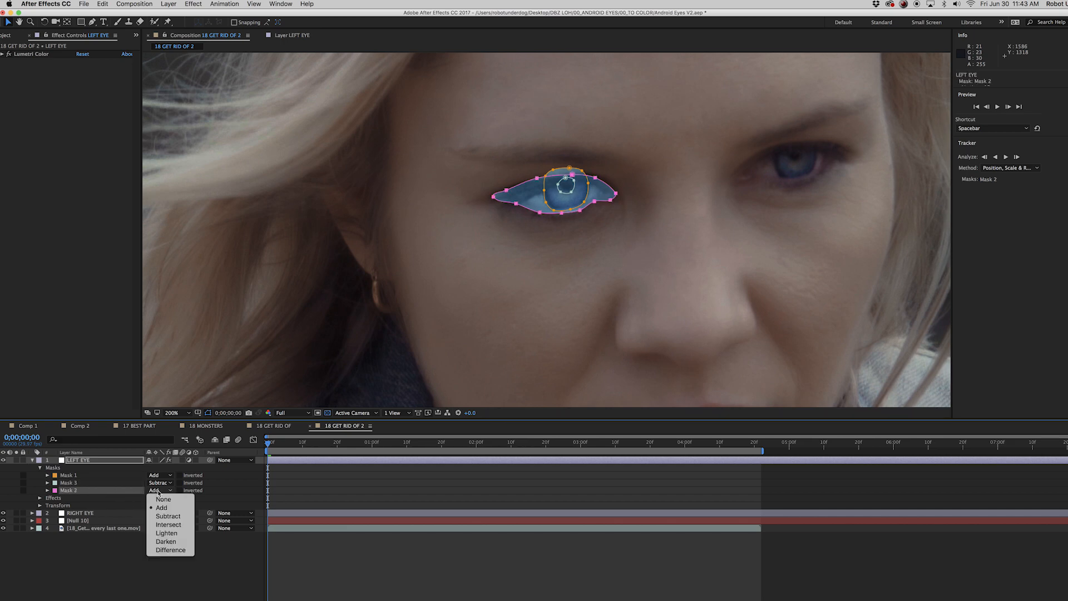
click(168, 524)
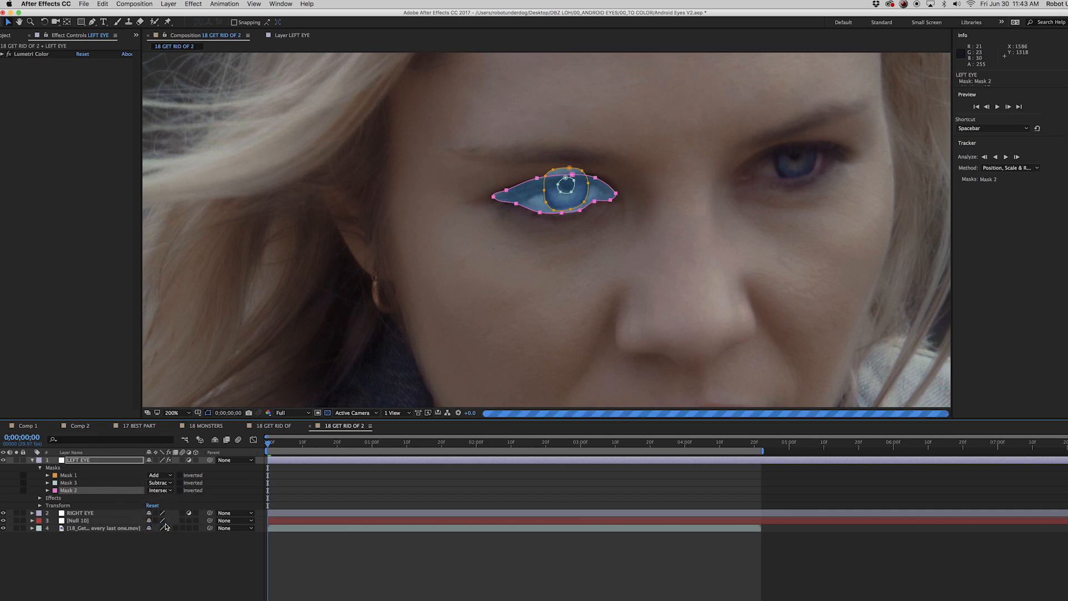
- Set the Mask Feather of LEFT EYE's Mask 1 to 20 pixels
click(55, 478)
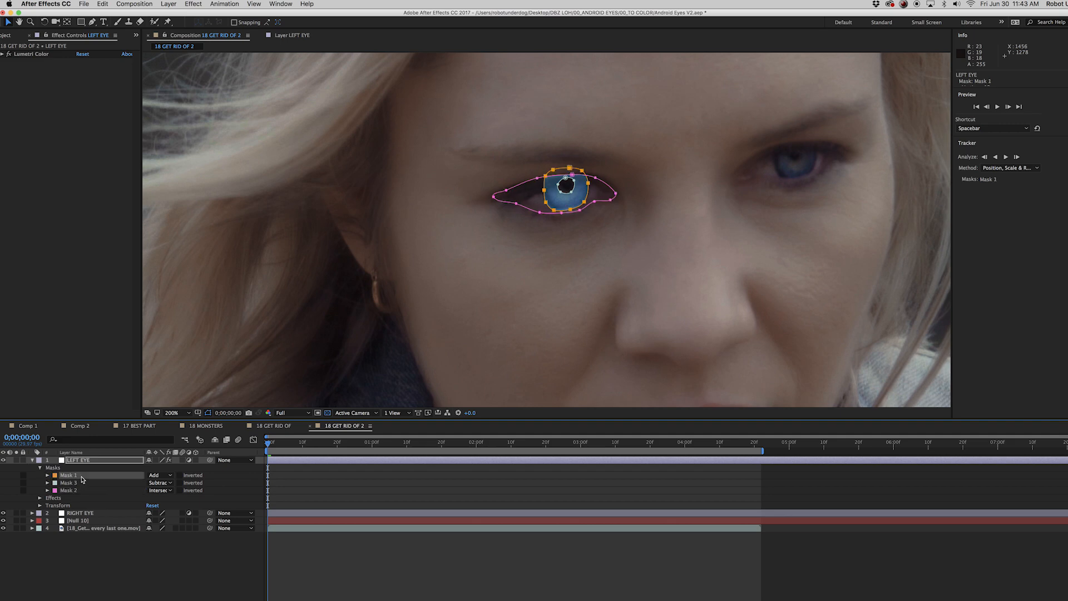
click(48, 475)
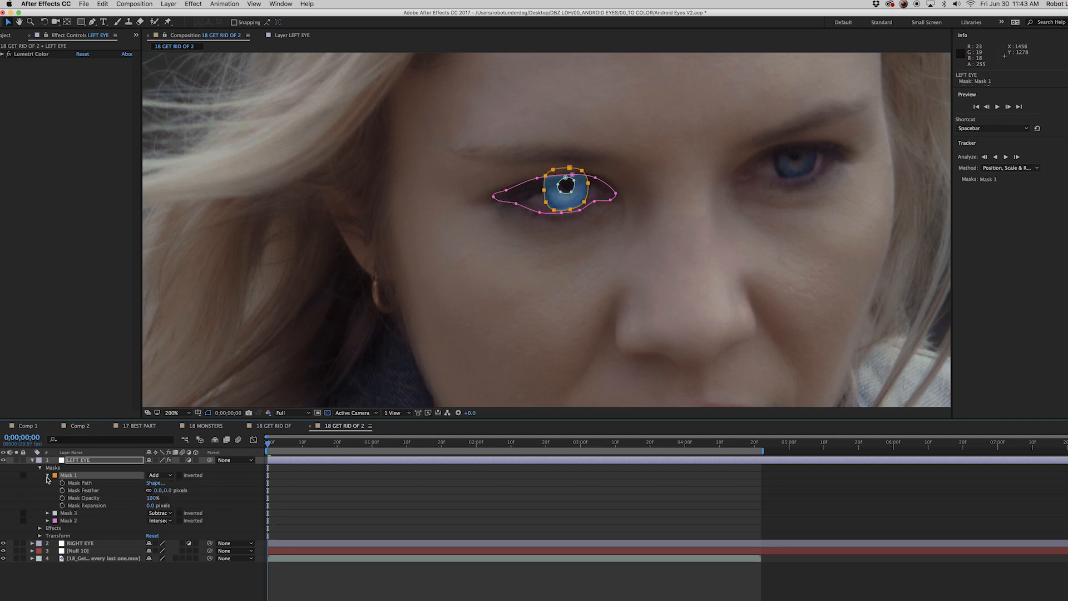
click(159, 491)
text(20)
click(223, 491)
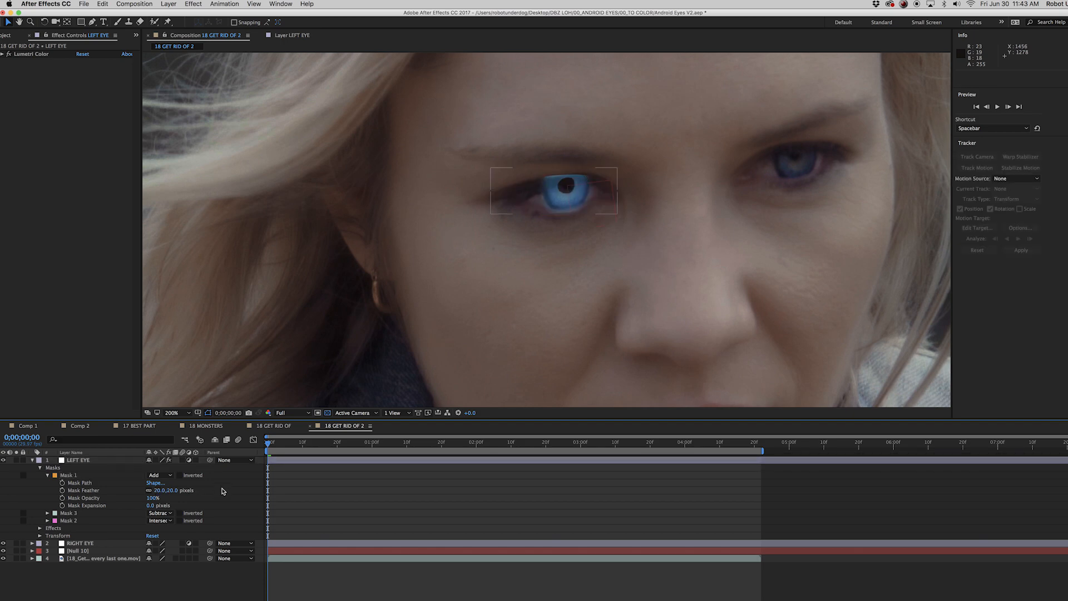
- Set the Mask Feather of LEFT EYE's Mask 3 to 10 pixels
click(48, 513)
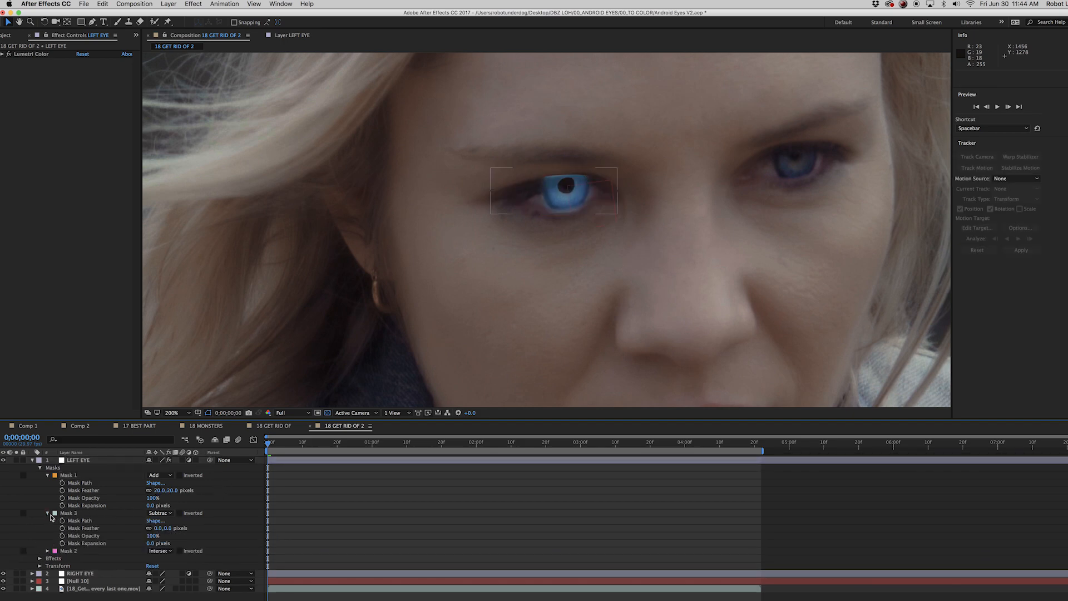
click(158, 528)
text(10)
key(Return)
- Set Mask 2's Mask Feather to 15 pixels and its Mask Expansion to -5 pixels
click(48, 551)
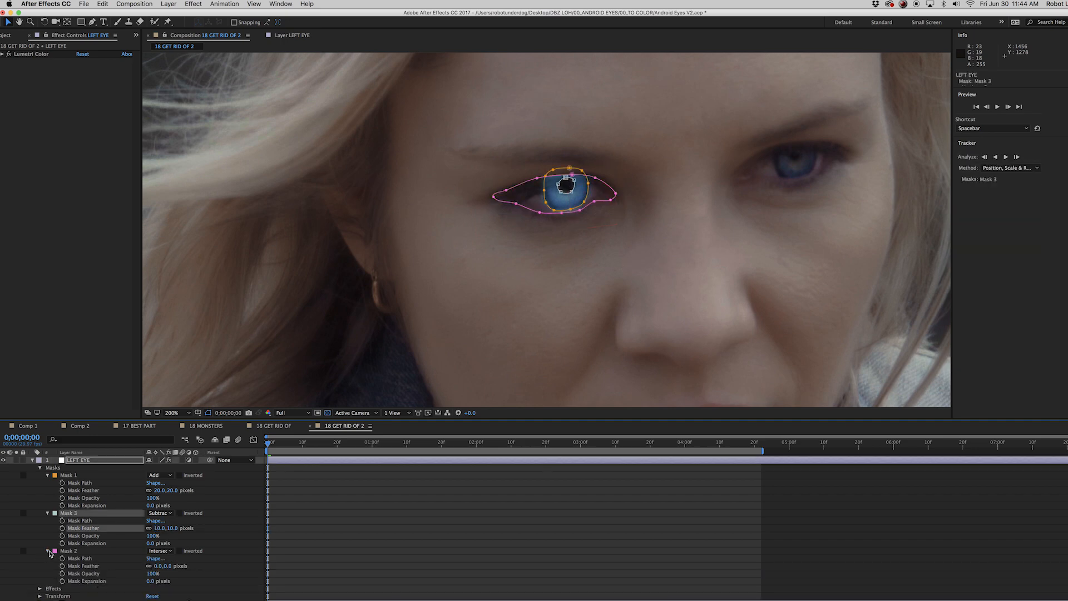
click(160, 566)
text(15)
click(149, 581)
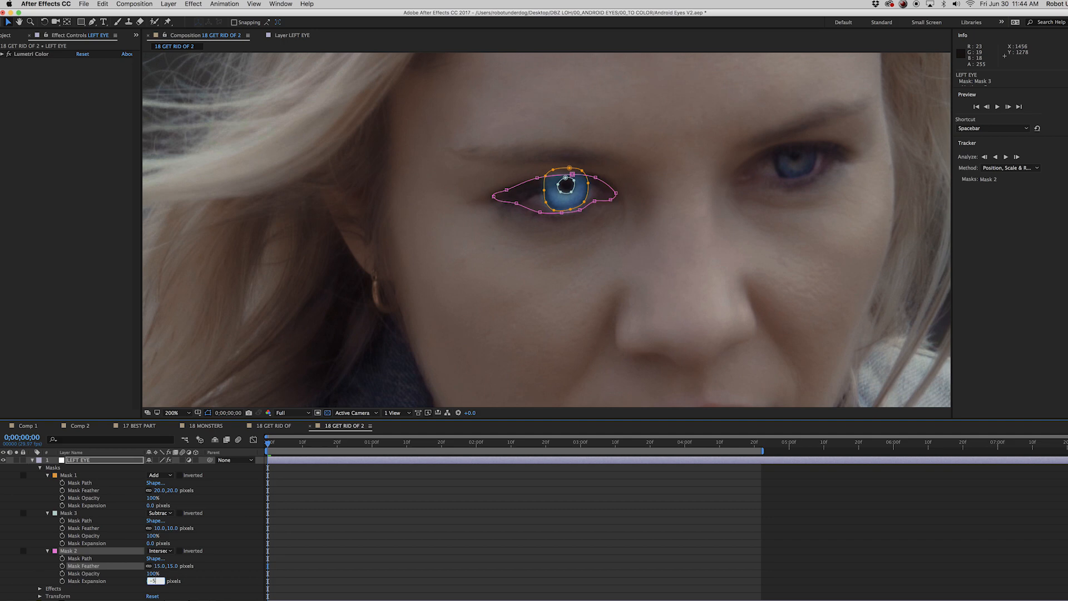
key(Return)
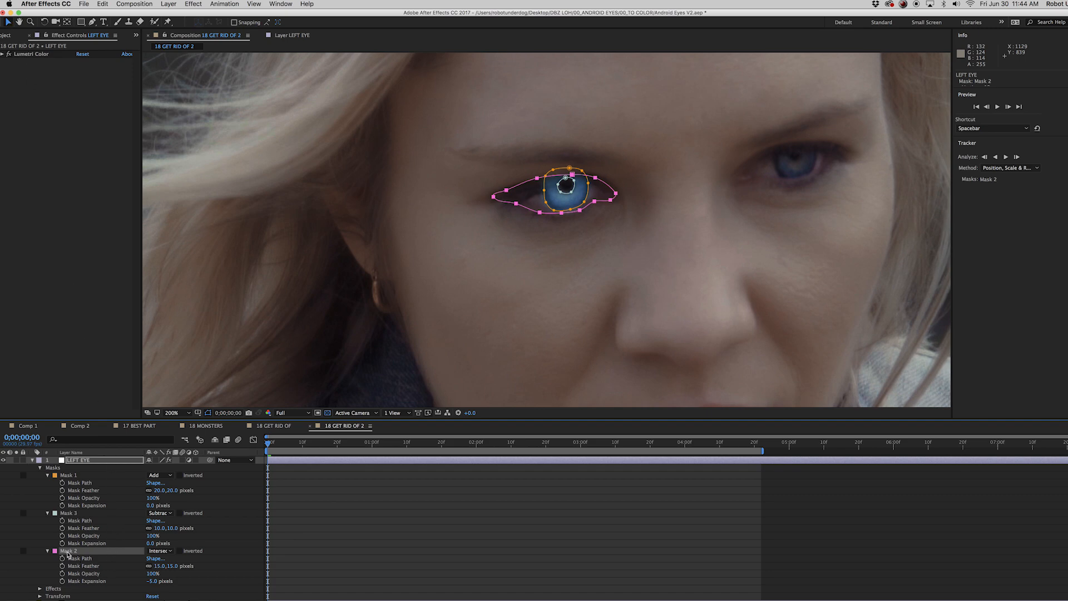
- Reshape Mask 2 by lowering its two upper eyelid points, one beside the iris and one above the pupil
double_click(540, 199)
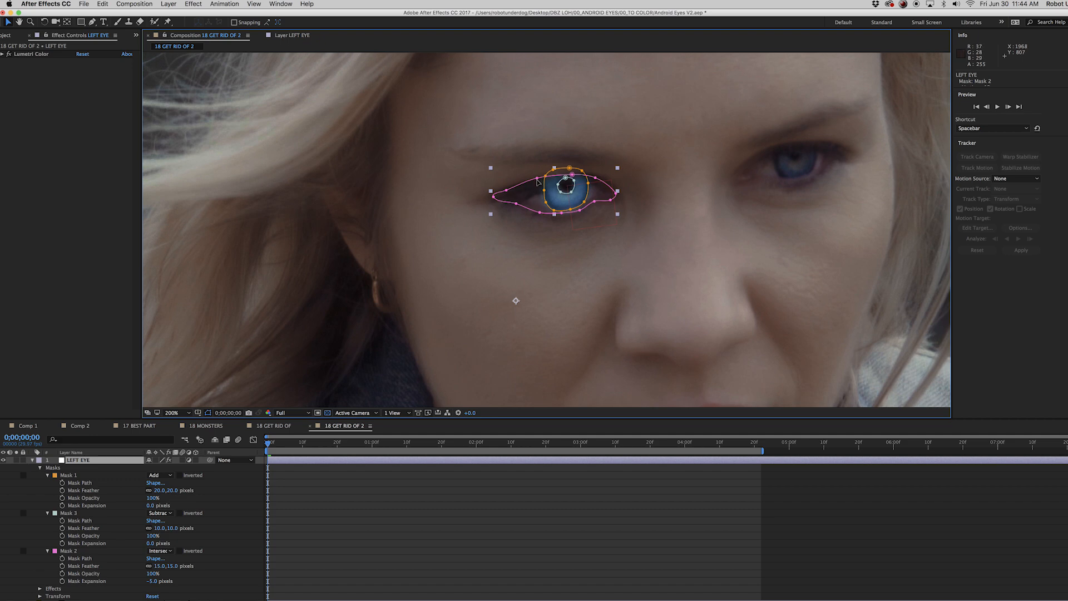
click(535, 180)
drag(534, 180, 536, 187)
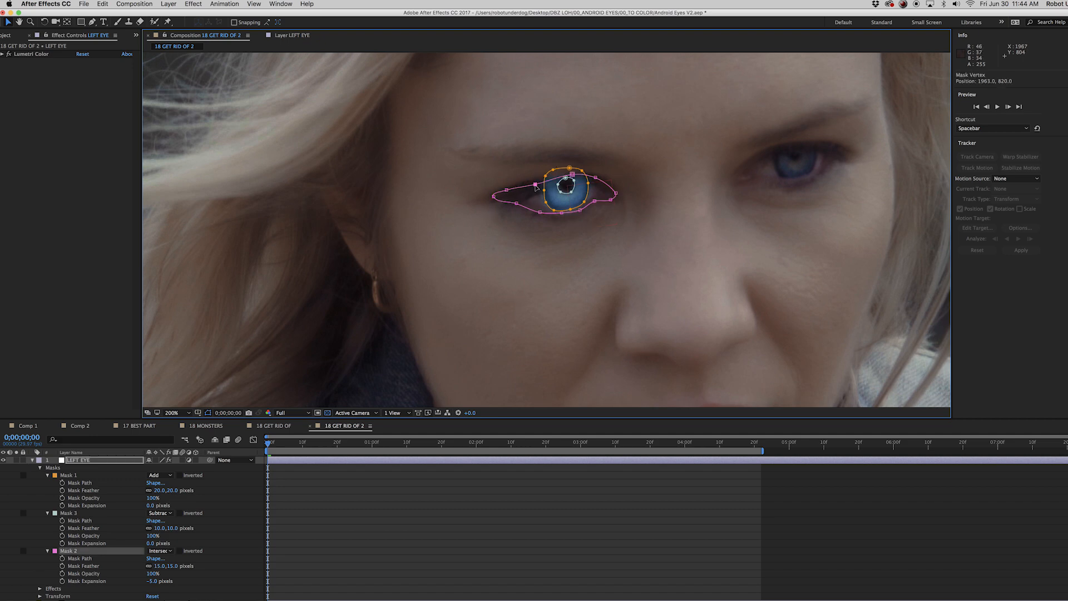
click(595, 178)
click(570, 175)
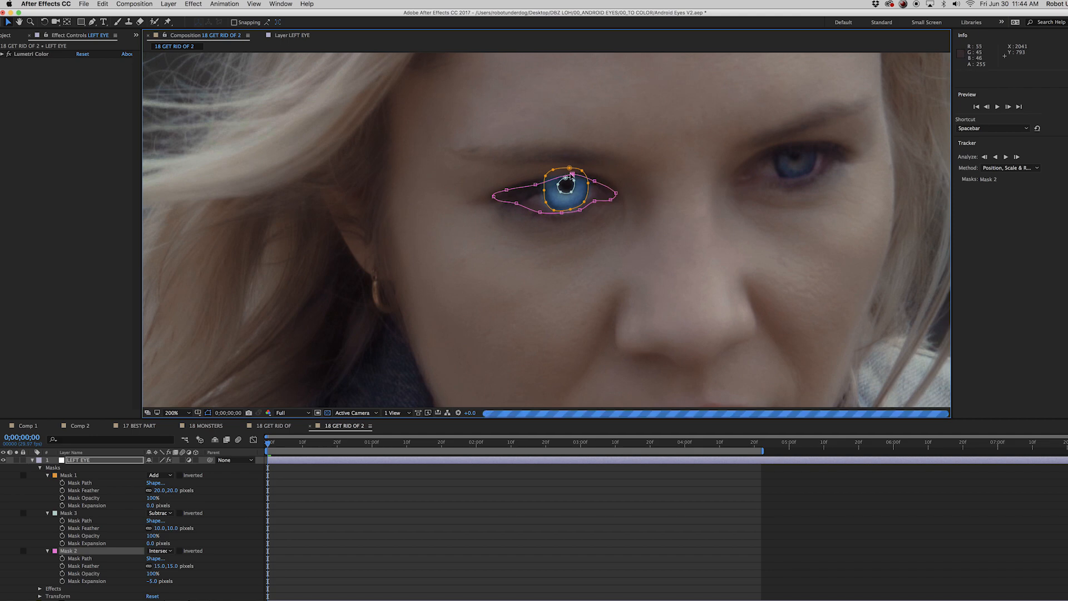
drag(569, 176, 562, 180)
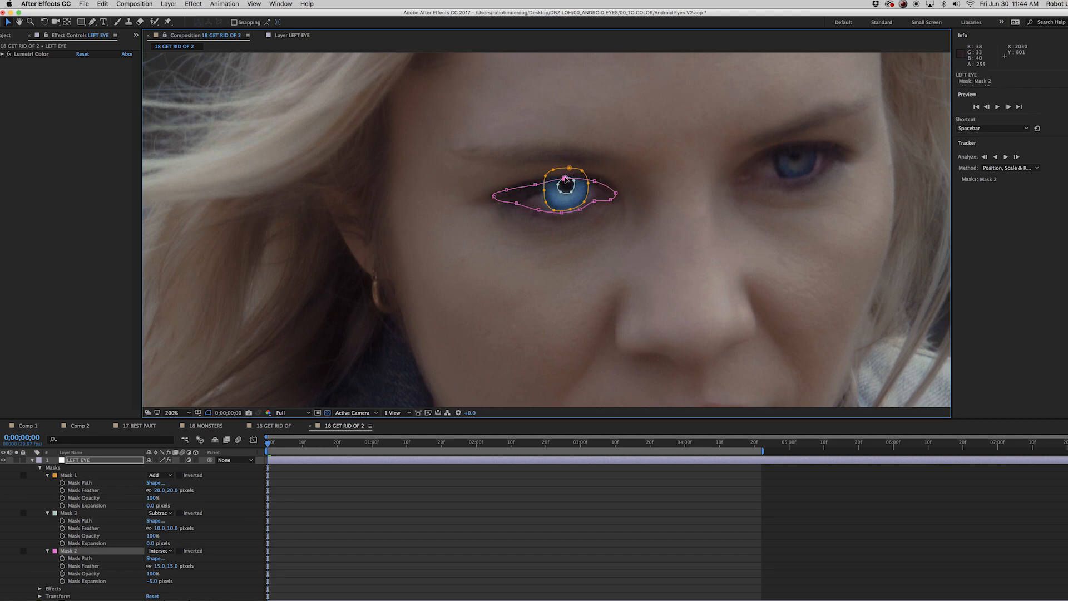
- Shrink Mask 1 around the iris by setting its Mask Expansion to -7 pixels
key(period)
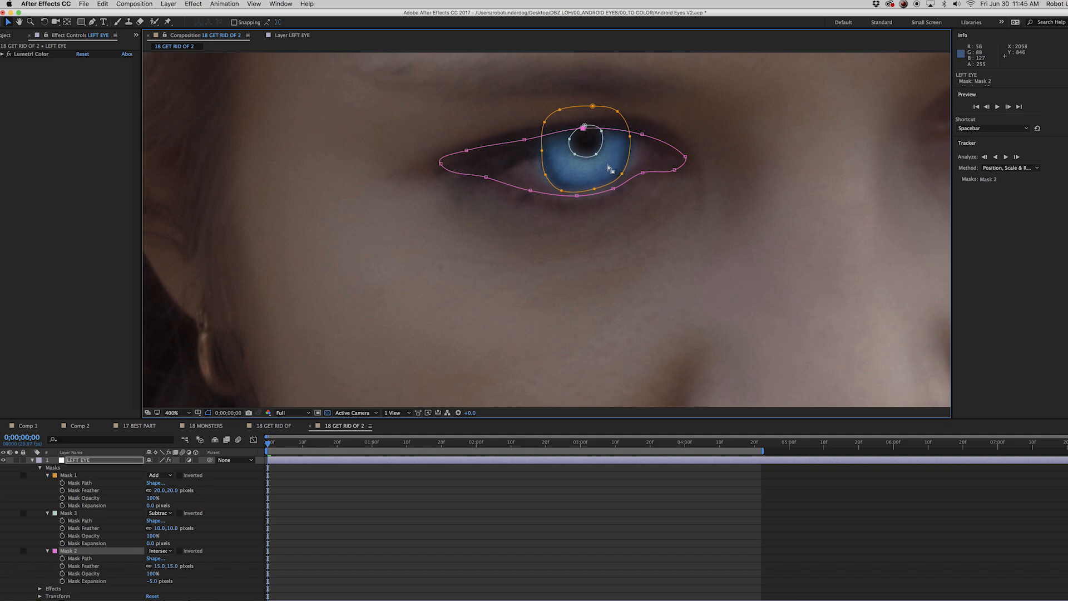
click(563, 190)
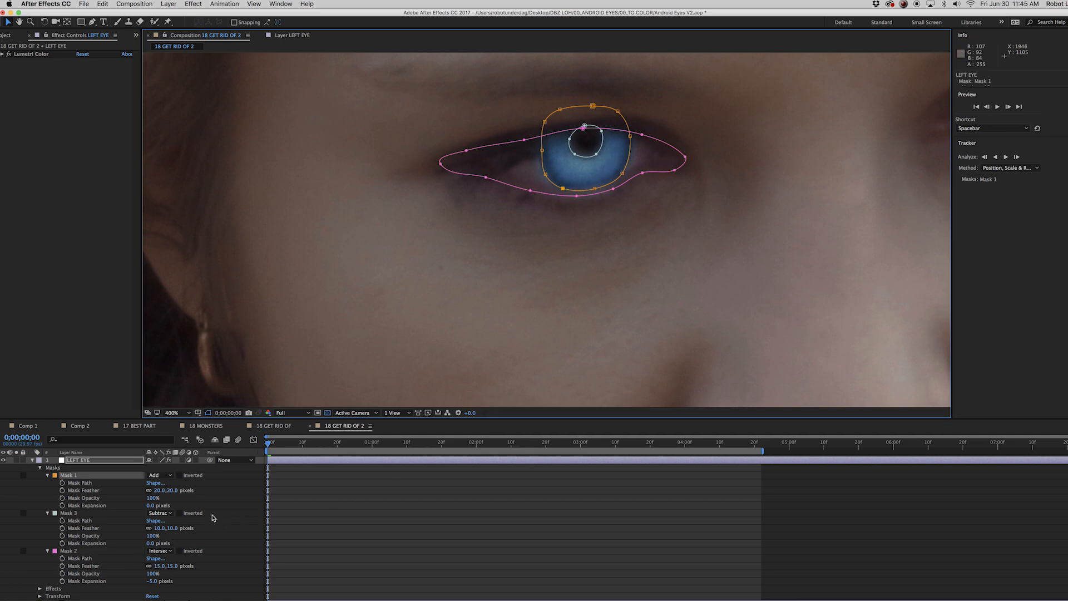
click(87, 505)
click(150, 505)
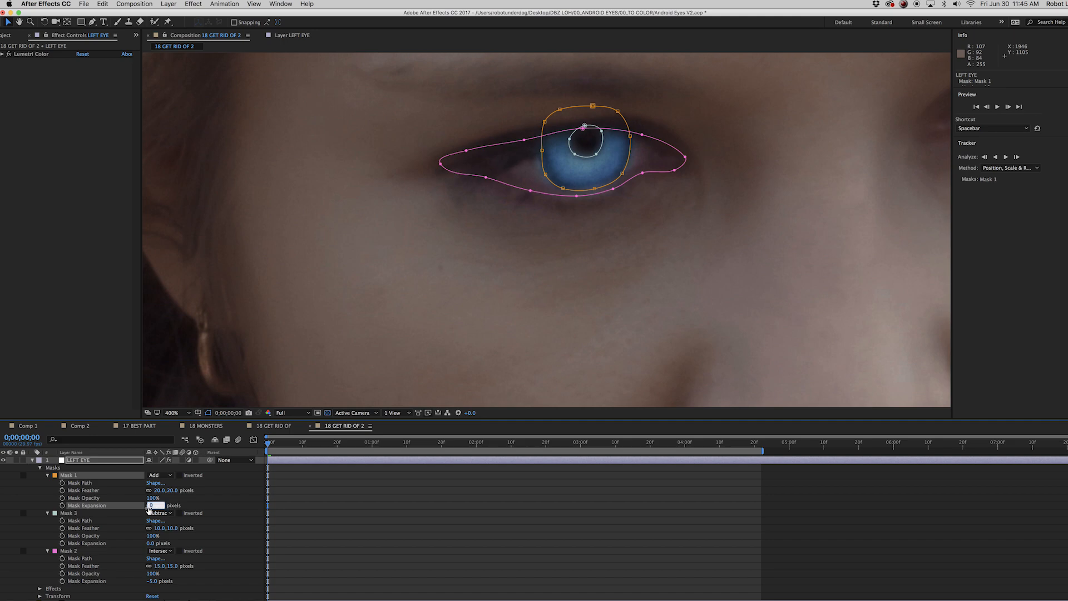
click(201, 506)
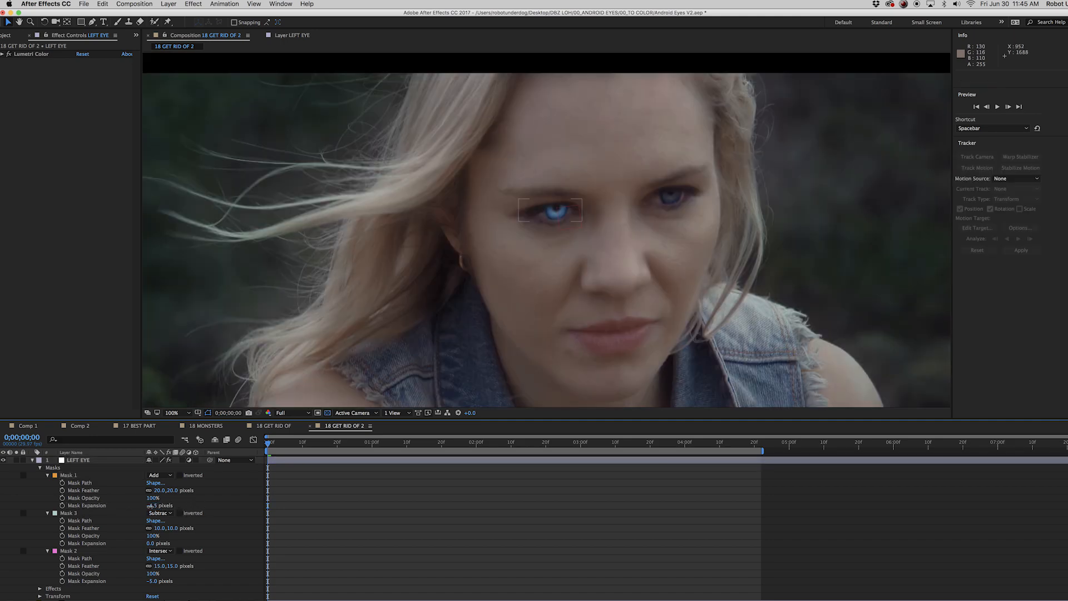
click(150, 506)
click(189, 505)
click(151, 505)
text(-7)
click(199, 500)
click(555, 214)
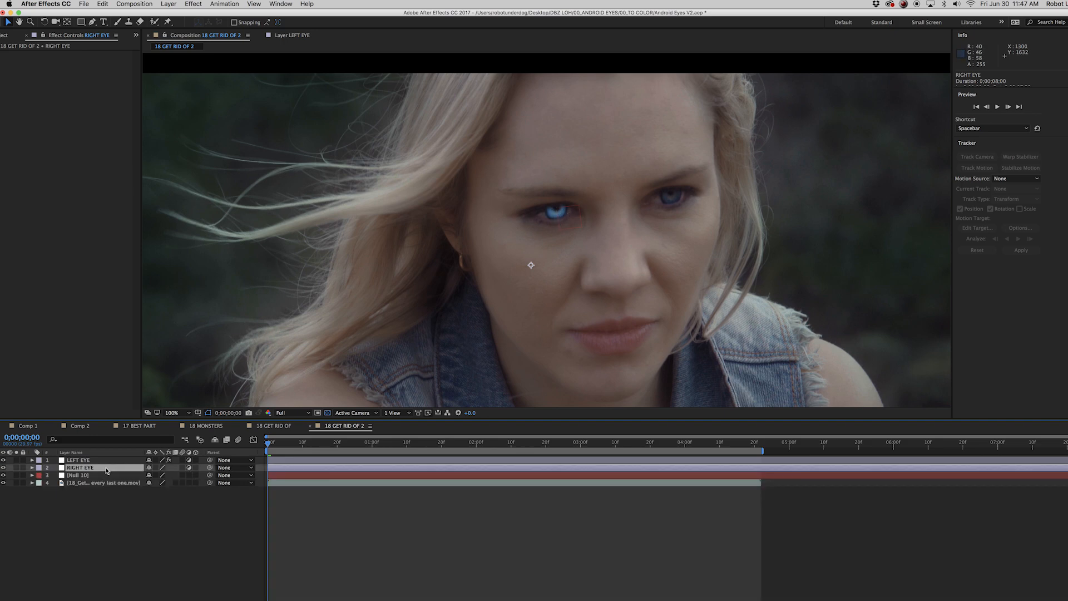
- Reduce the LEFT EYE layer's Opacity to 85% and refine it to 80%
click(86, 461)
click(32, 460)
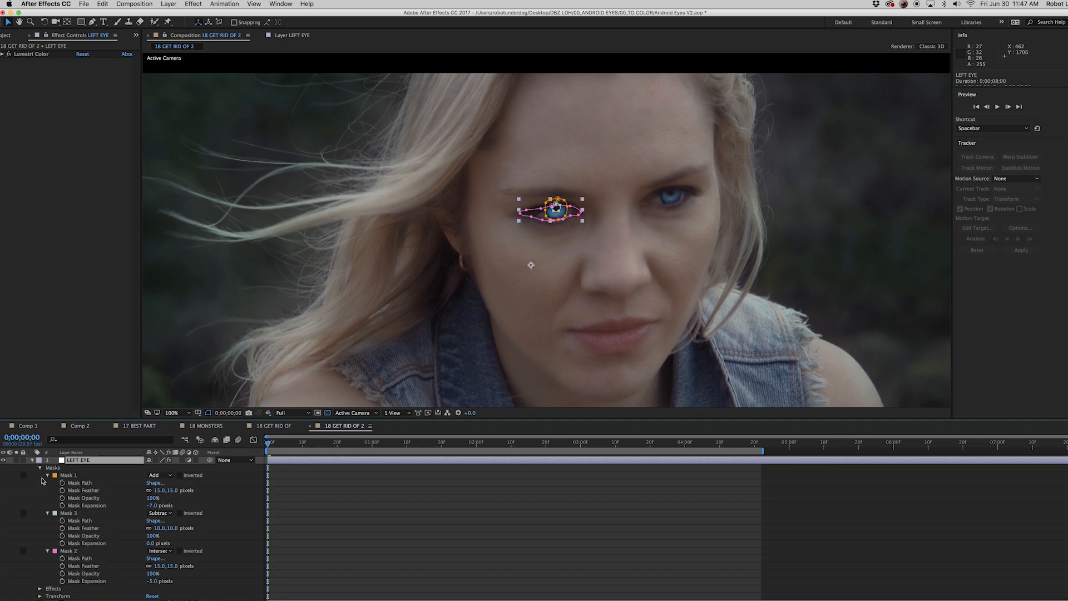
click(40, 483)
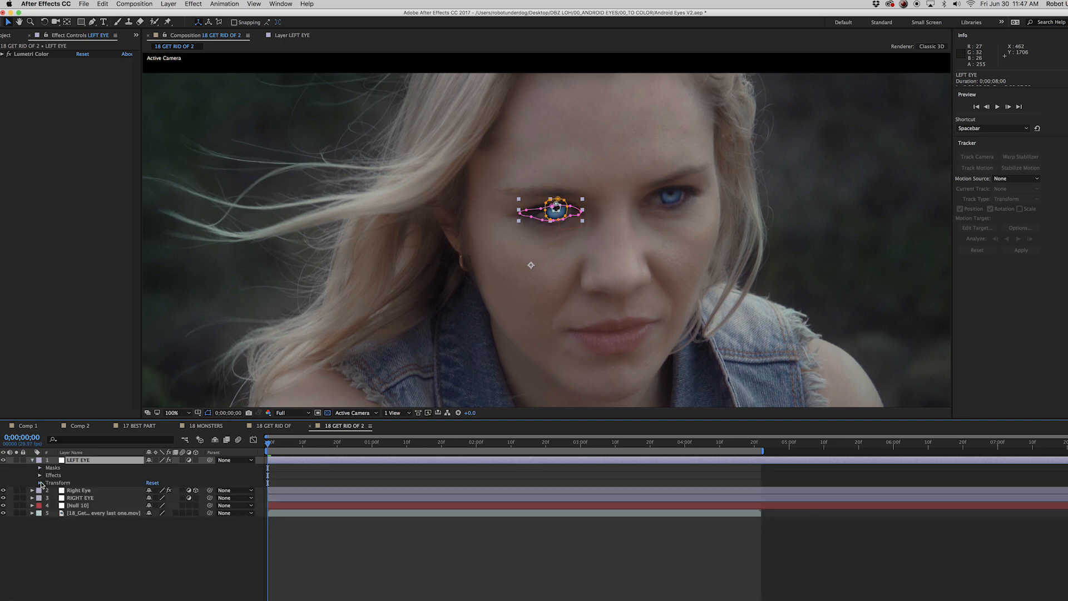
click(40, 483)
click(151, 520)
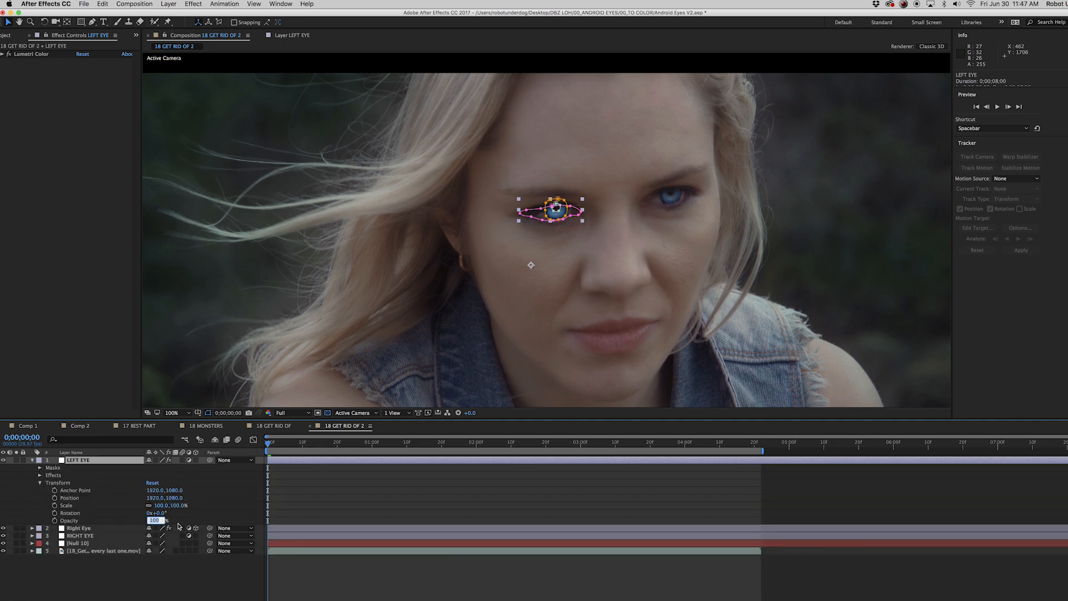
text(85)
click(183, 520)
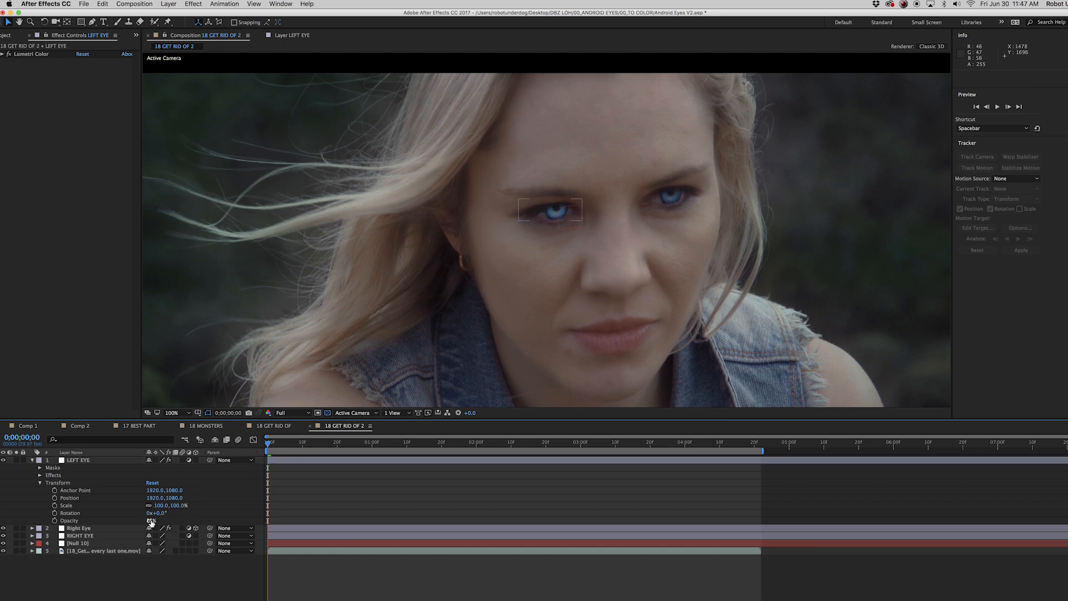
click(150, 521)
text(80)
click(184, 523)
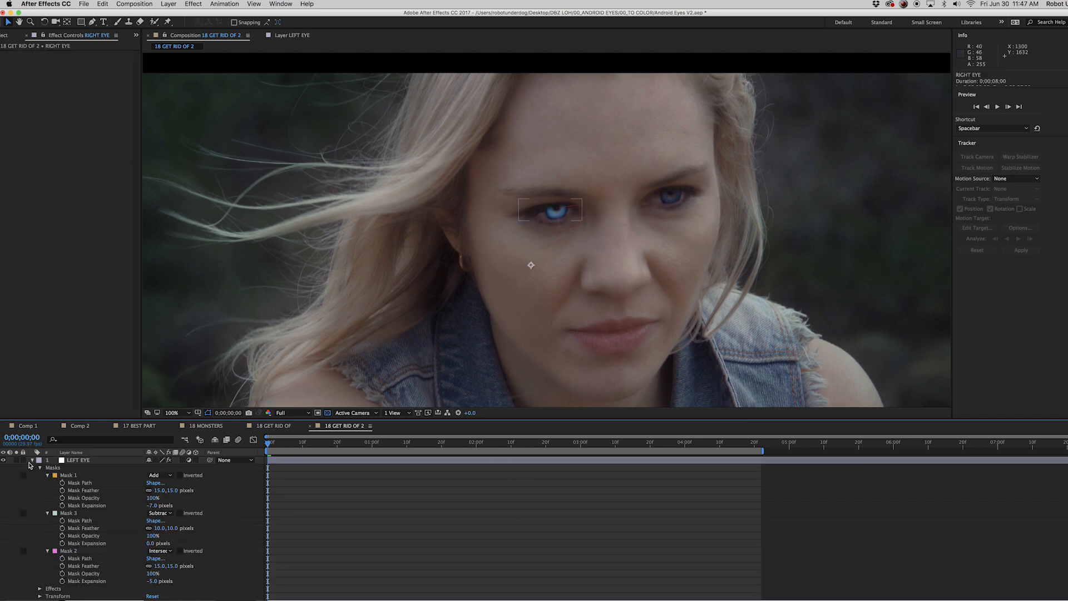
- Draw a closed RotoBezier Pen mask around the iris of the right eye on the RIGHT EYE layer
click(31, 461)
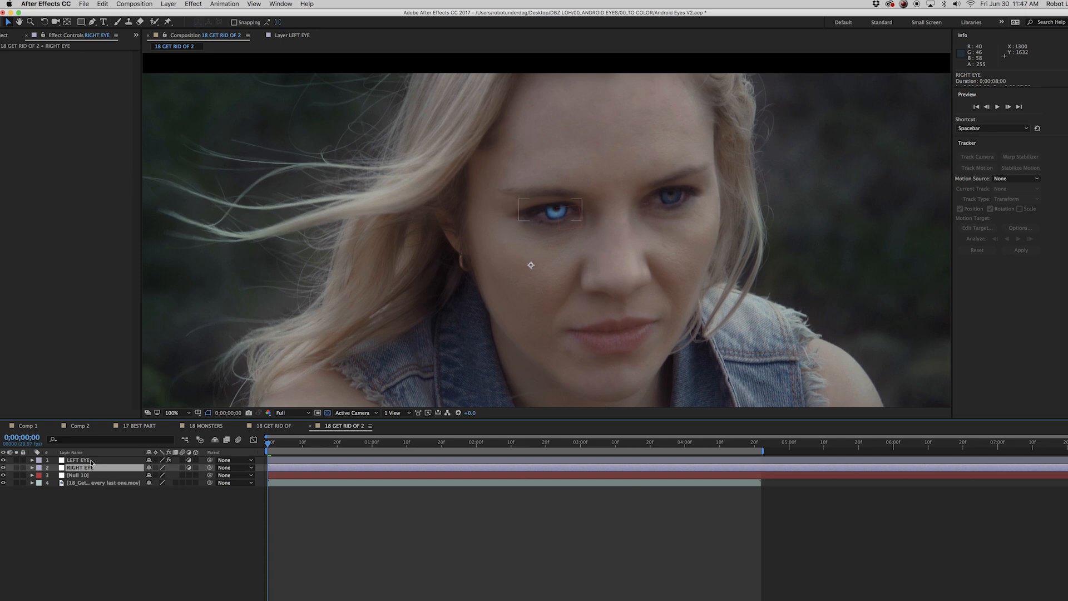
click(95, 463)
click(96, 469)
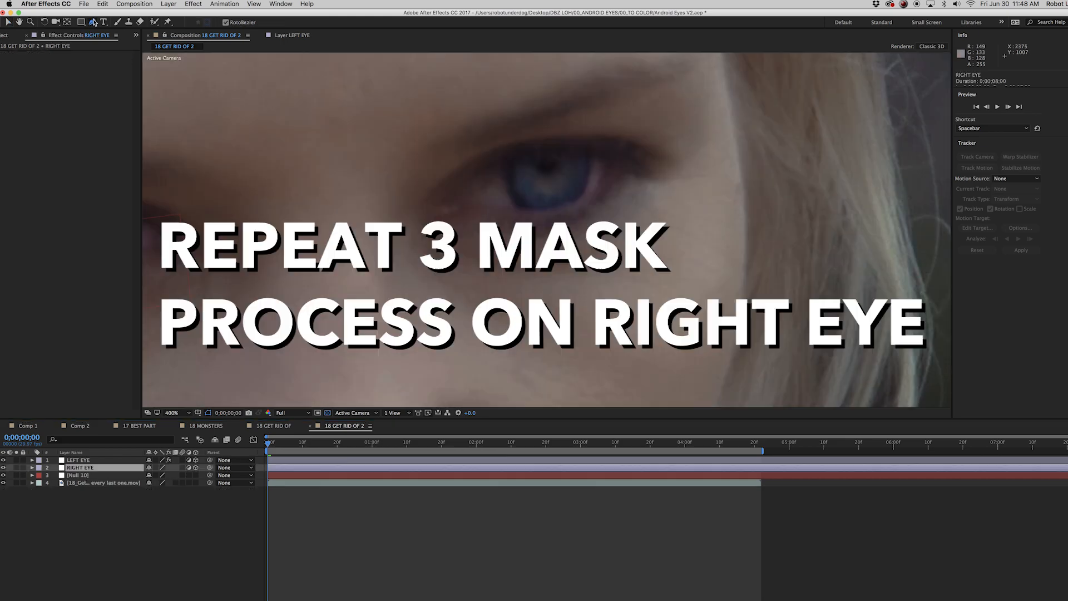
click(515, 158)
click(510, 182)
click(520, 205)
click(546, 211)
click(579, 198)
click(590, 164)
click(583, 146)
click(549, 145)
click(515, 159)
- Draw a second Pen mask on RIGHT EYE following the eyelids from the inner corner around the whole eye opening
click(445, 197)
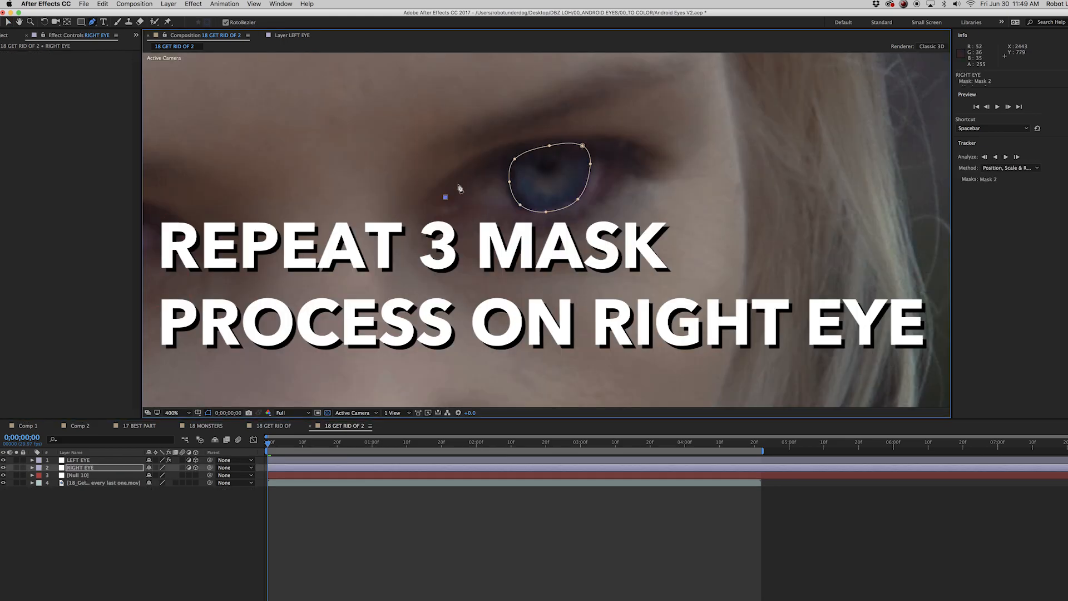
click(491, 160)
click(553, 139)
click(611, 150)
click(626, 159)
click(609, 178)
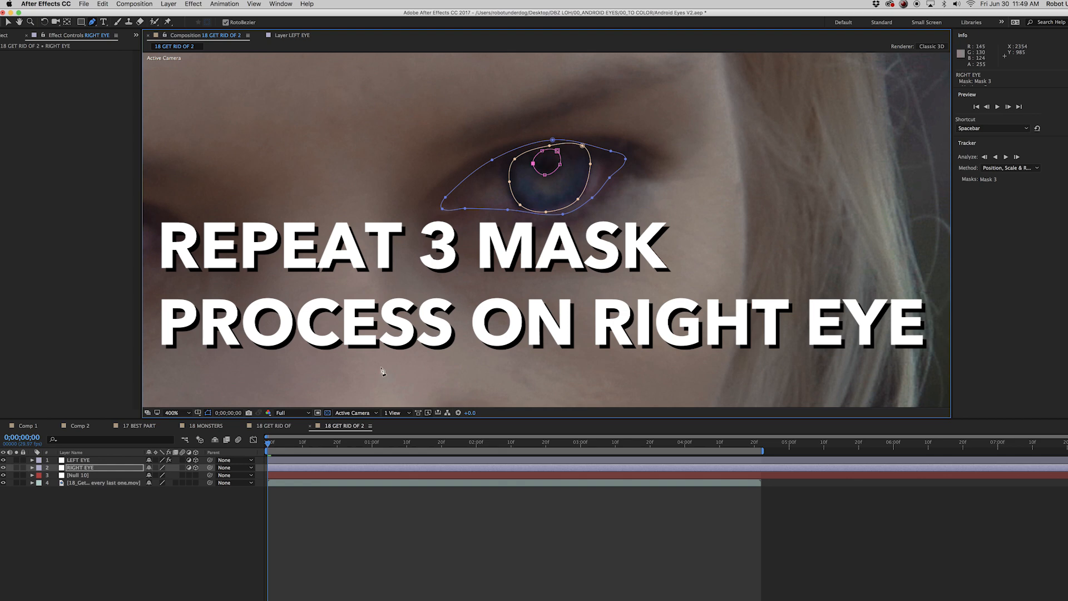
- Copy the Lumetri Color effect from the LEFT EYE layer to the RIGHT EYE layer and collapse its settings
click(78, 461)
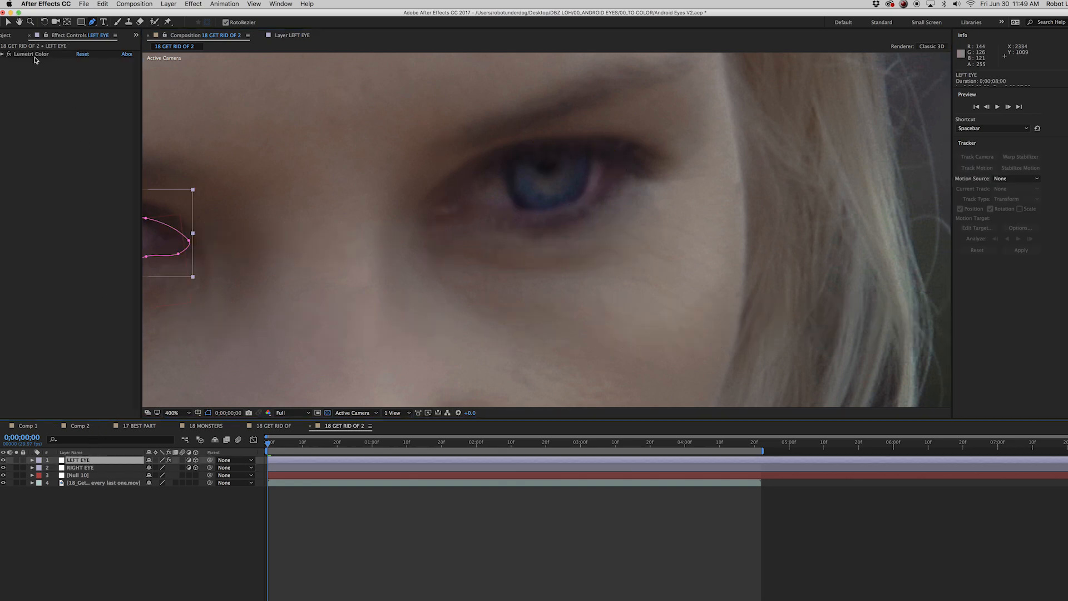
click(34, 55)
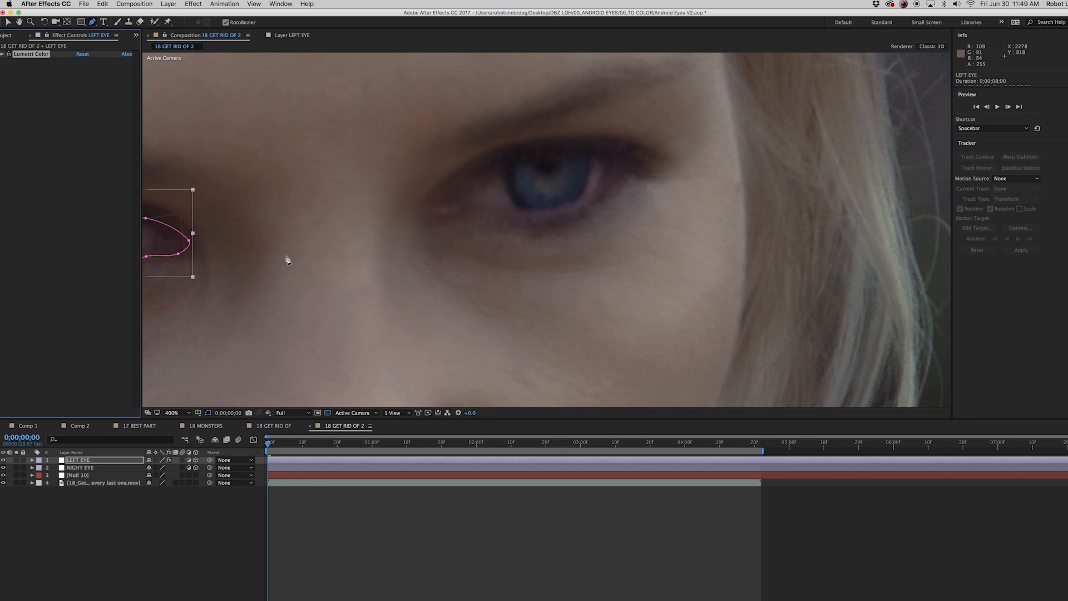
click(88, 470)
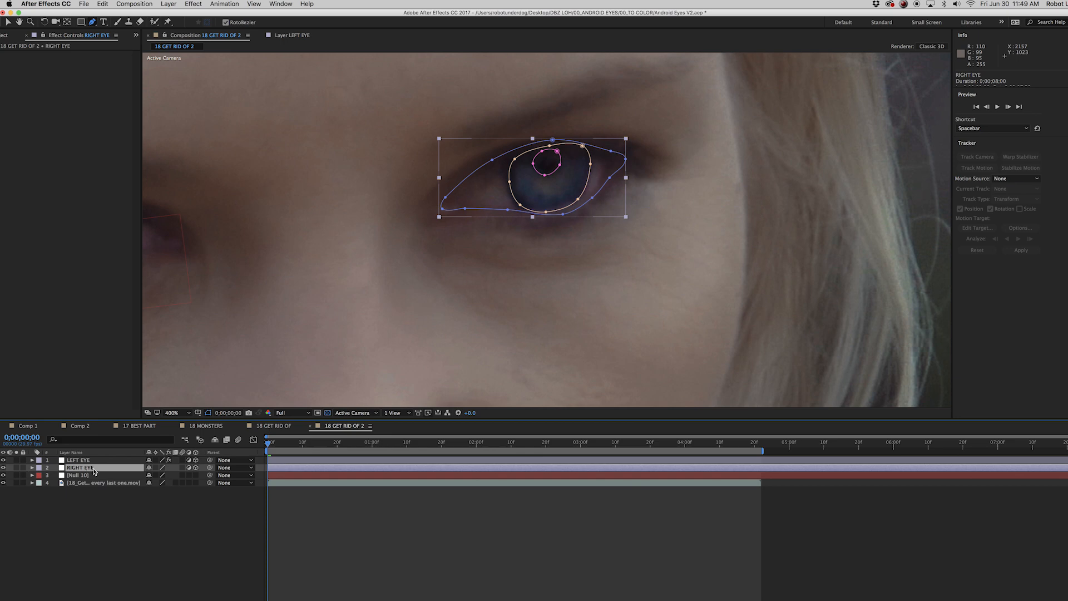
key(super+v)
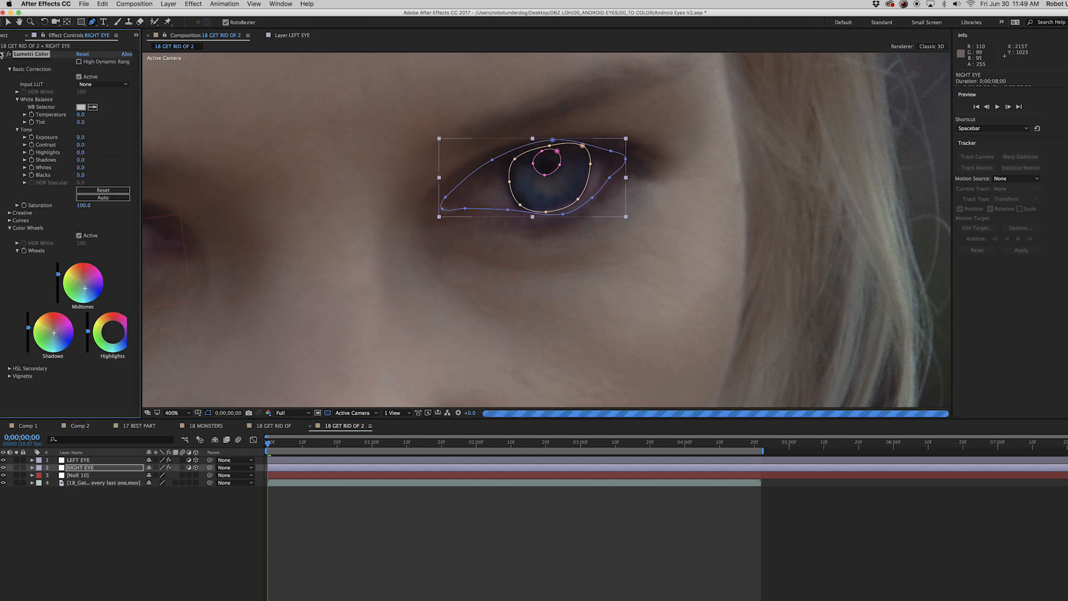
click(3, 54)
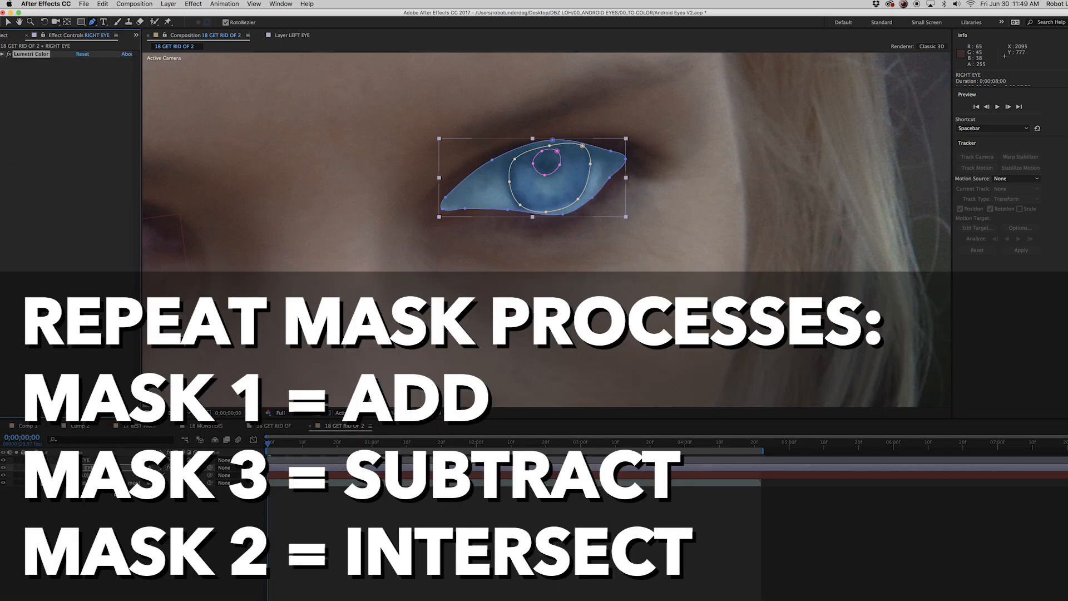
- Move RIGHT EYE's Mask 3 above Mask 2, then set Mask 3 to Subtract and Mask 2 to Intersect
click(33, 468)
click(39, 476)
drag(67, 498, 66, 486)
click(66, 483)
click(161, 490)
click(164, 519)
click(161, 498)
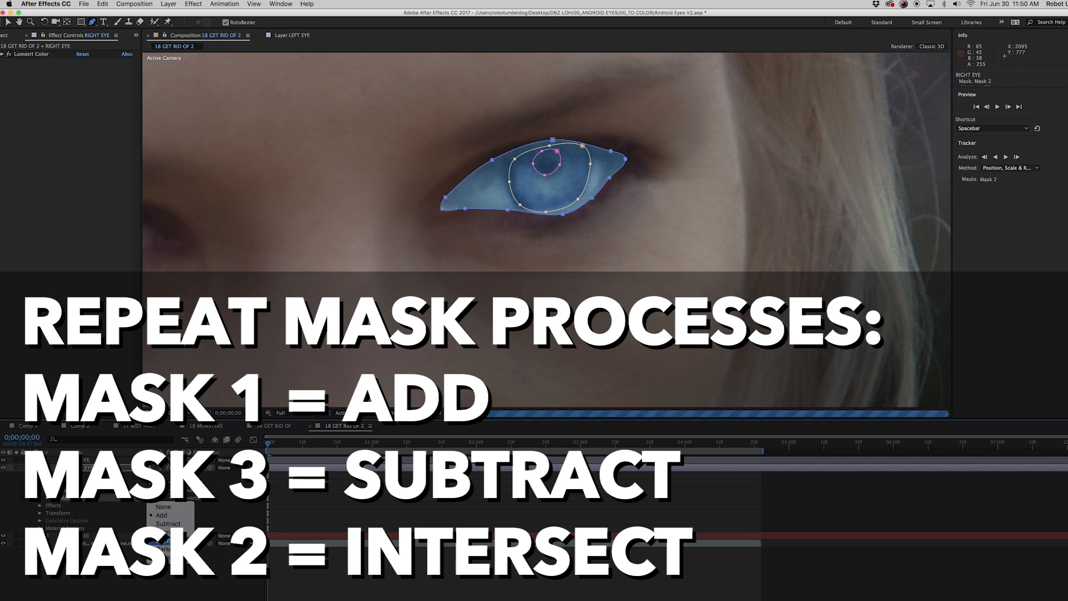
click(165, 535)
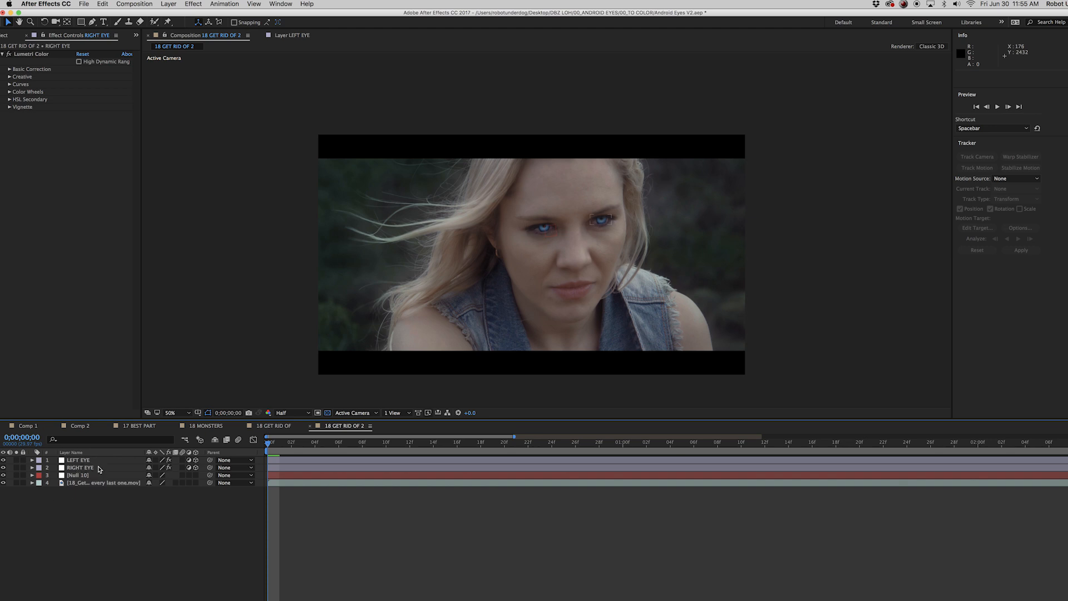
- Parent the LEFT EYE and RIGHT EYE layers to the Null 10 layer
click(100, 462)
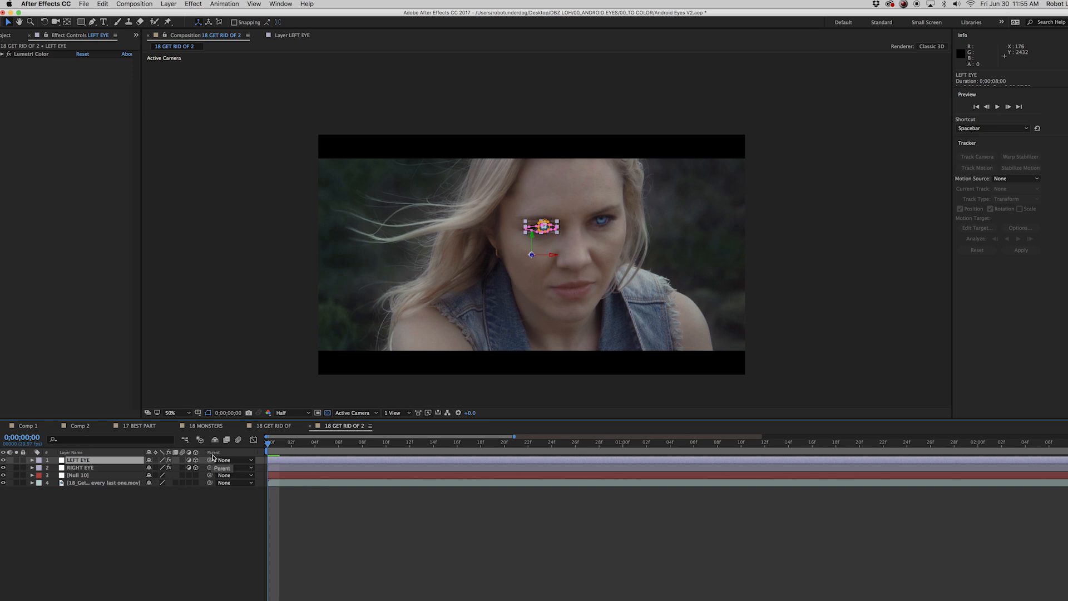
click(239, 461)
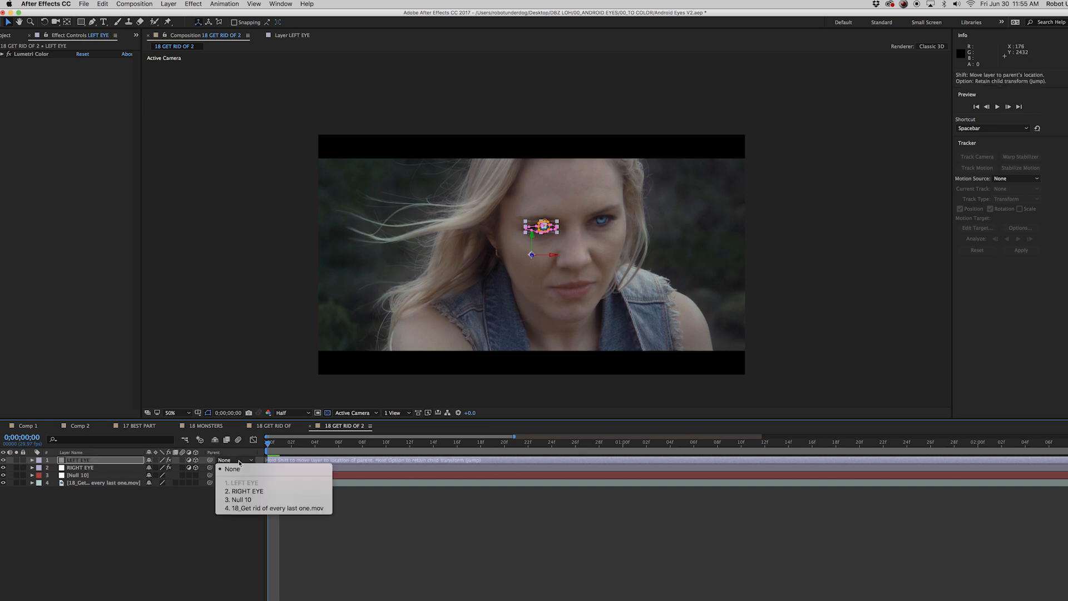
click(239, 499)
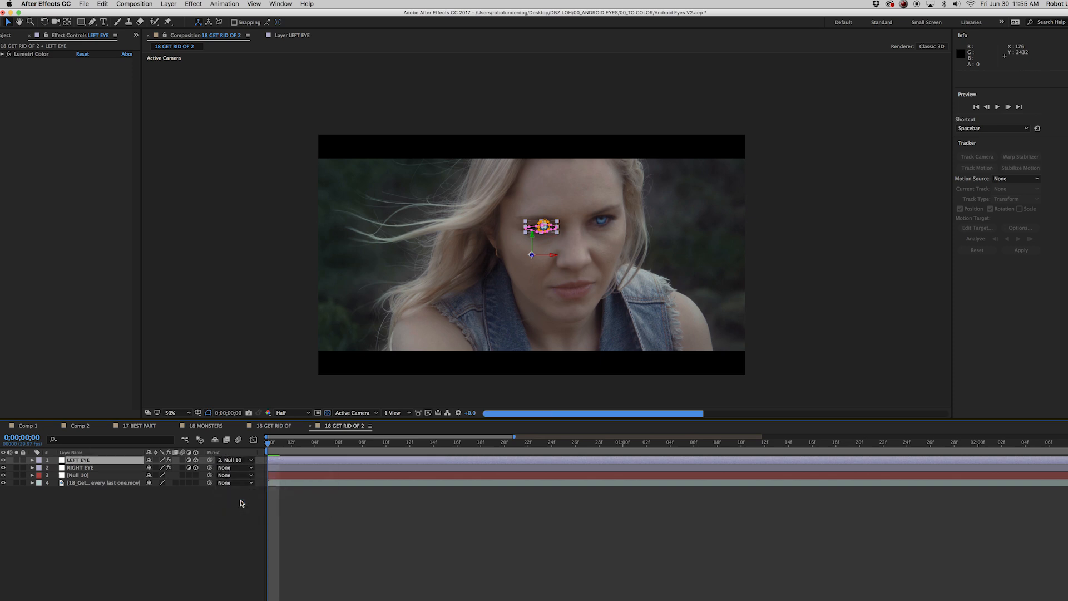
click(101, 470)
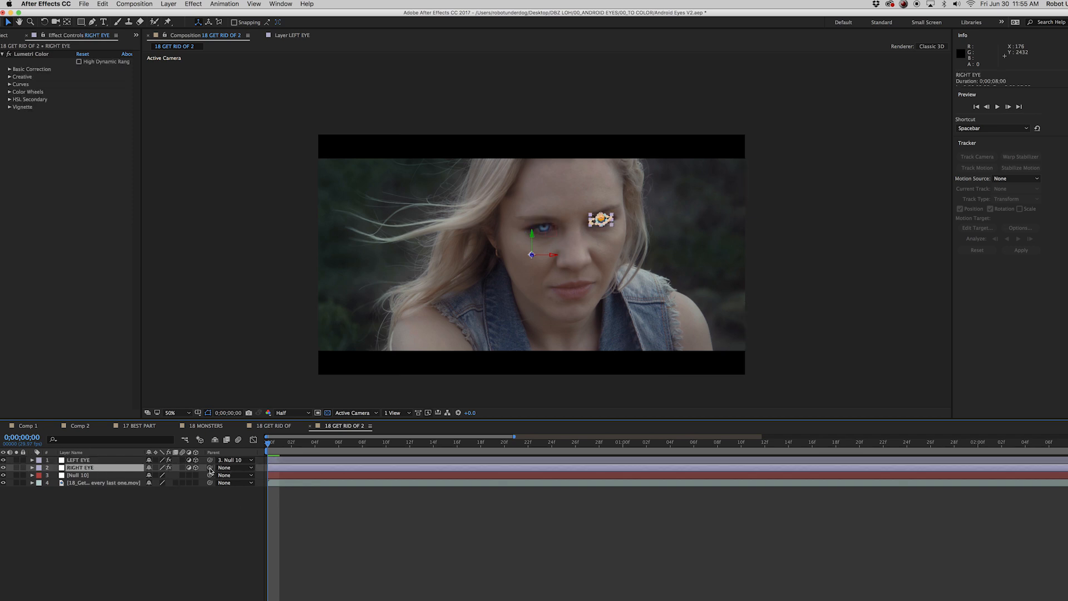
drag(210, 470, 84, 478)
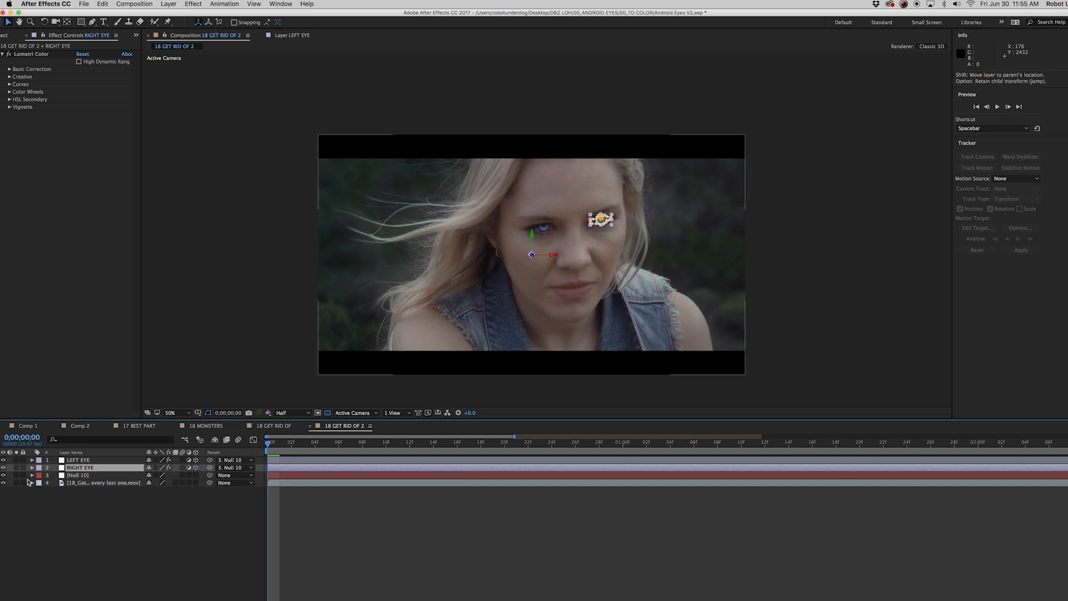
- Preview the eyes at 200% zoom to check how the LEFT EYE masks follow the tracked null
click(78, 460)
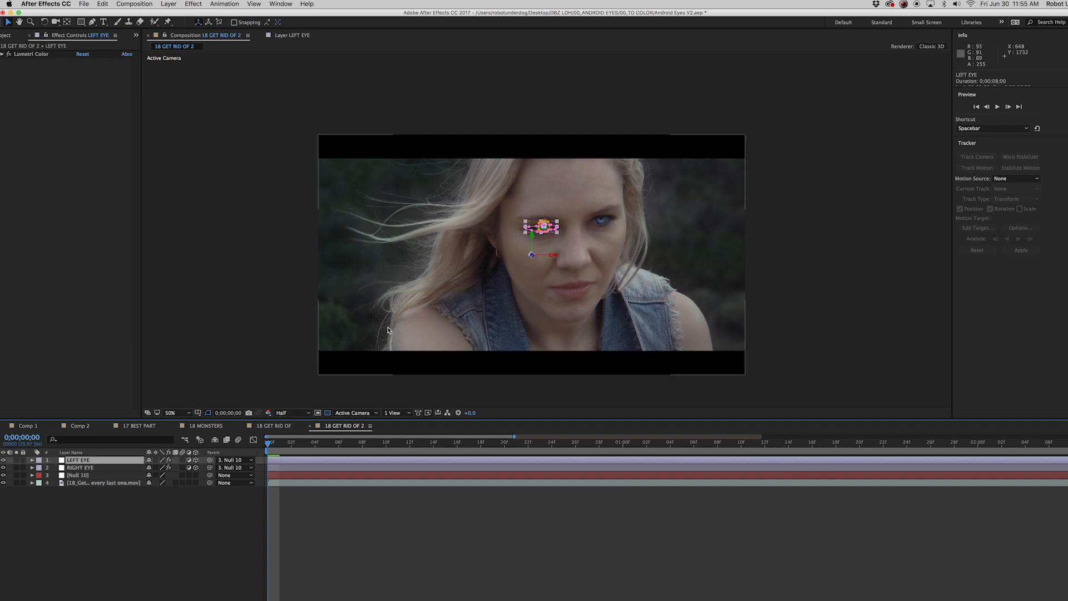
key(period)
key(period)
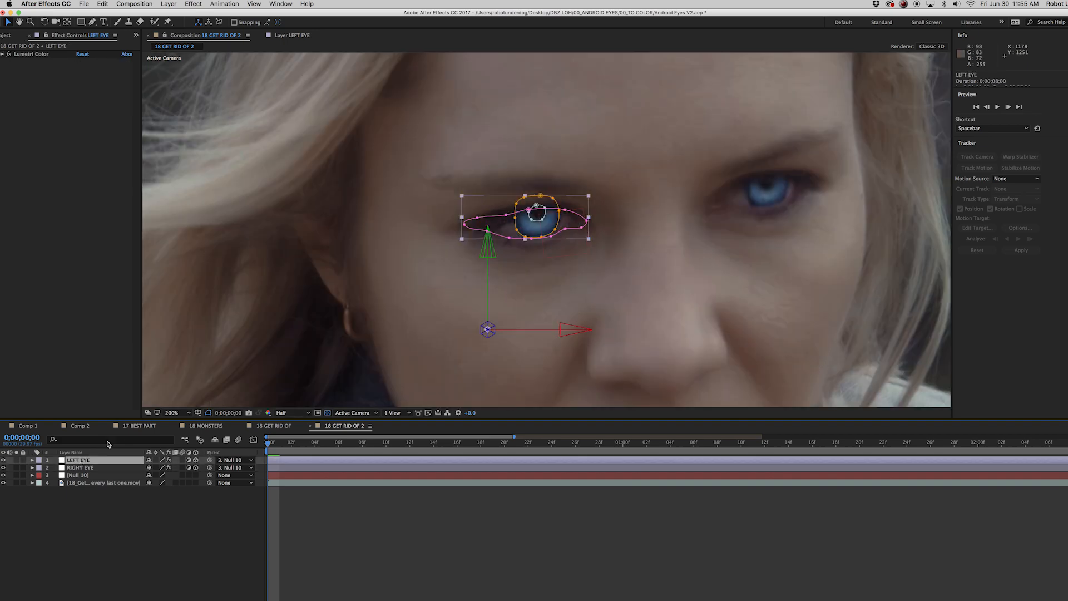
click(77, 476)
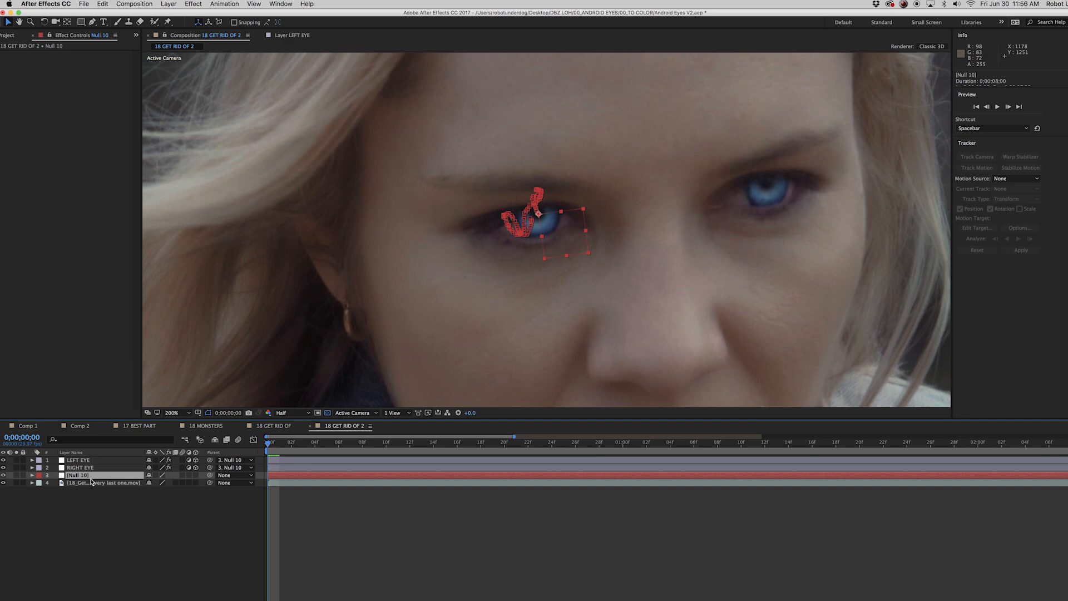
click(98, 461)
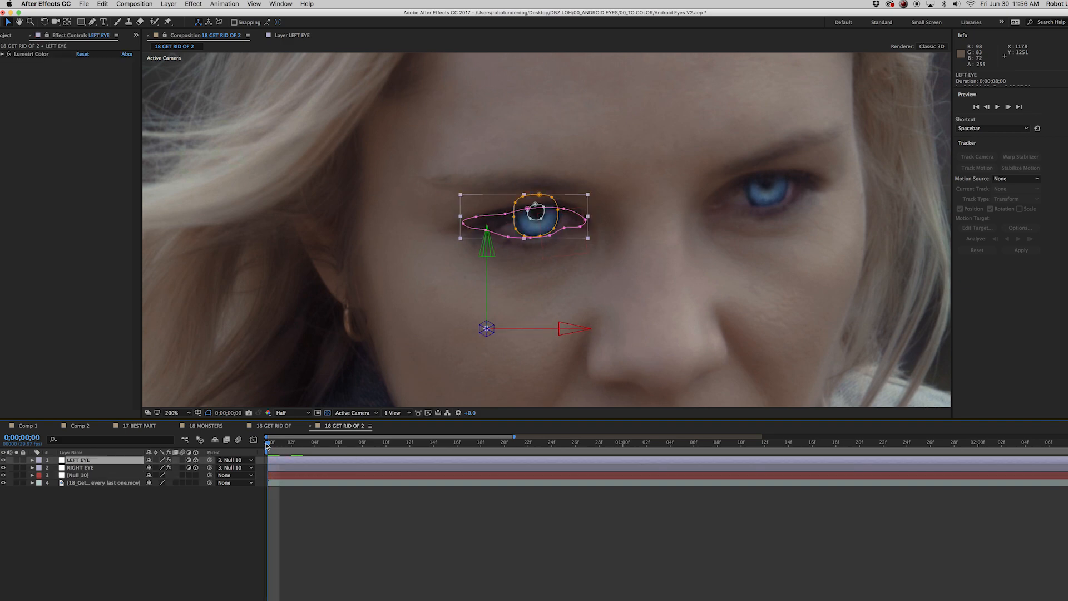
key(space)
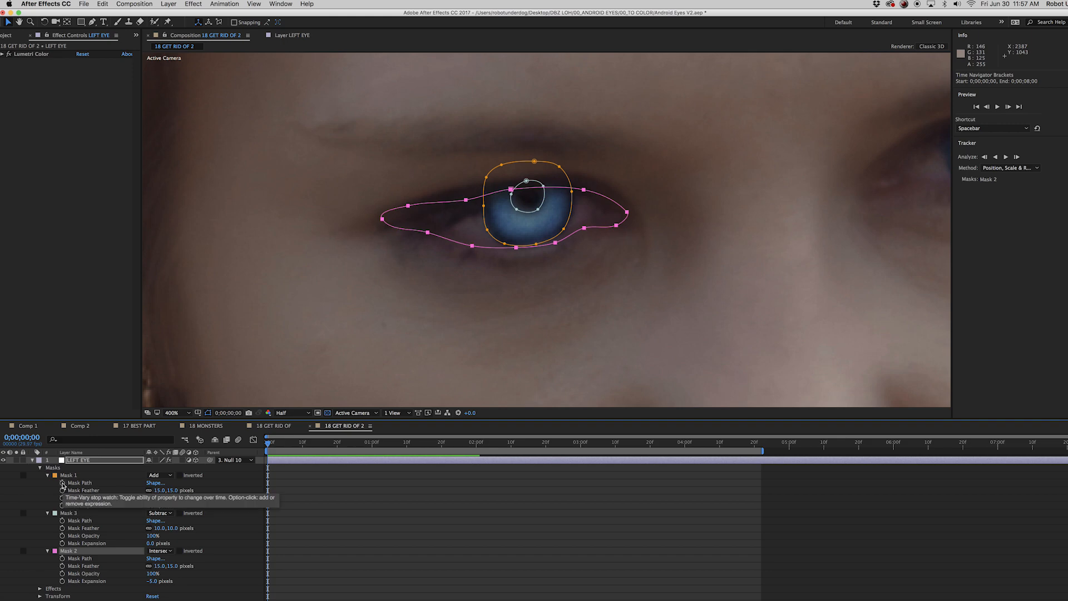
- Turn on Mask Path keyframing for Mask 1, Mask 3 and Mask 2 of LEFT EYE at 0;00;00;00
click(63, 483)
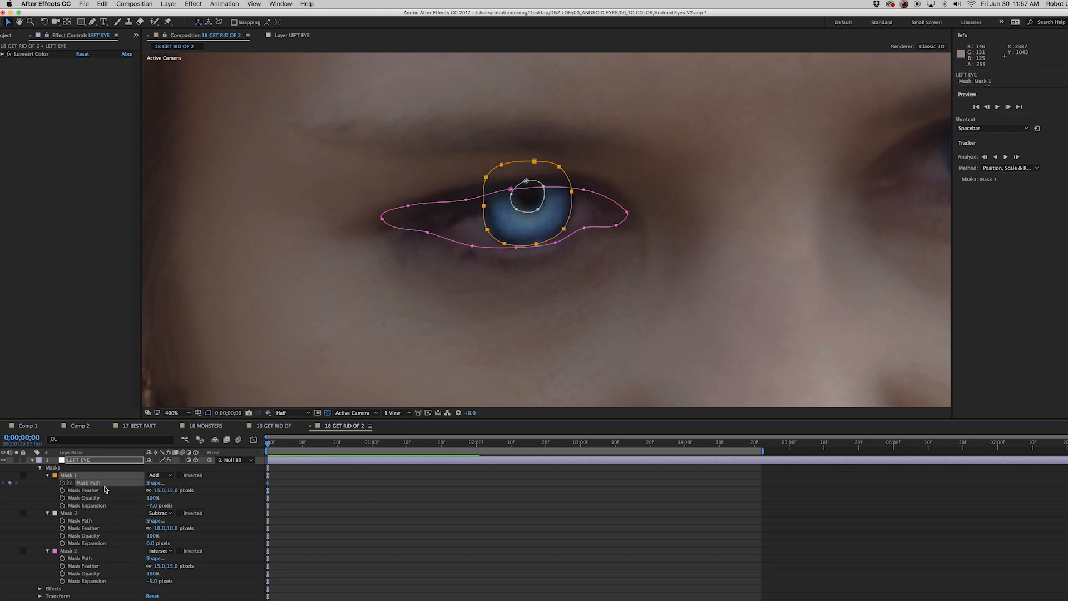
click(63, 520)
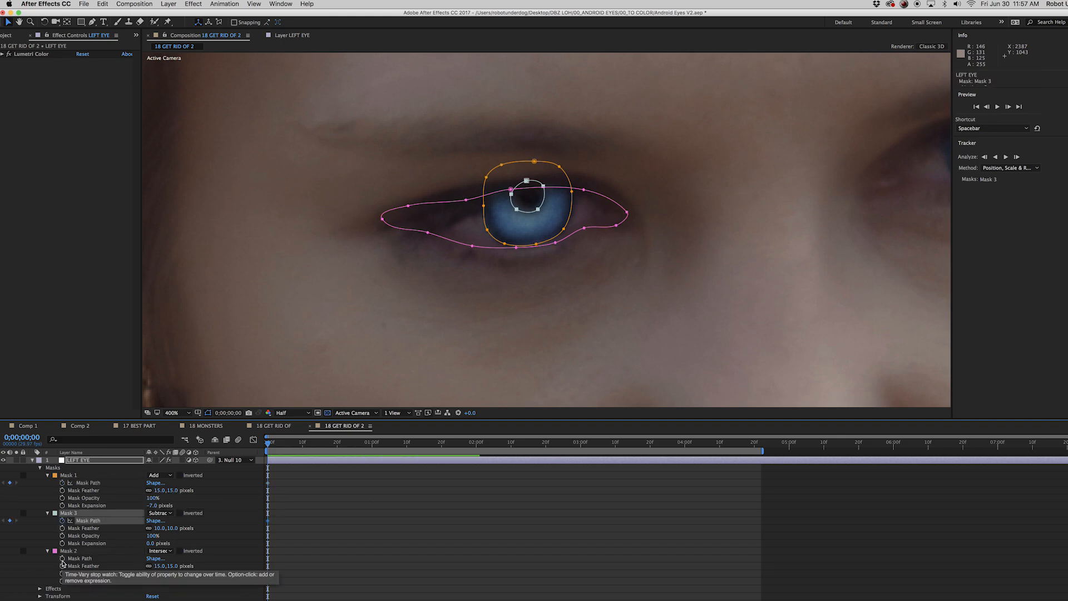
click(63, 559)
- Add Mask Path keyframes for all three LEFT EYE masks at 0;00;00;22
drag(1067, 437, 449, 437)
drag(674, 445, 623, 445)
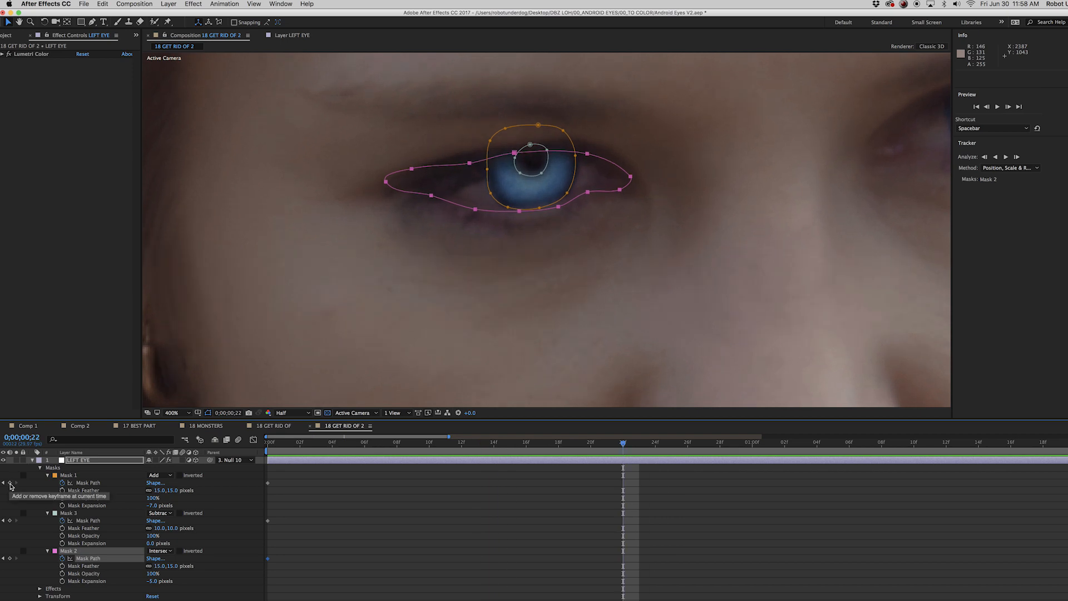
click(9, 482)
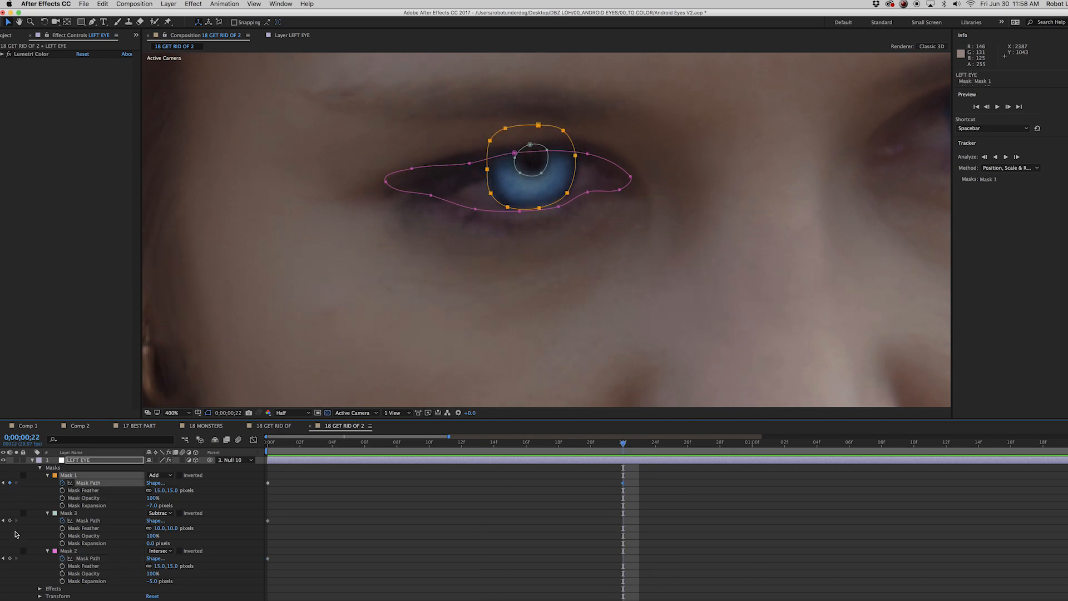
click(10, 520)
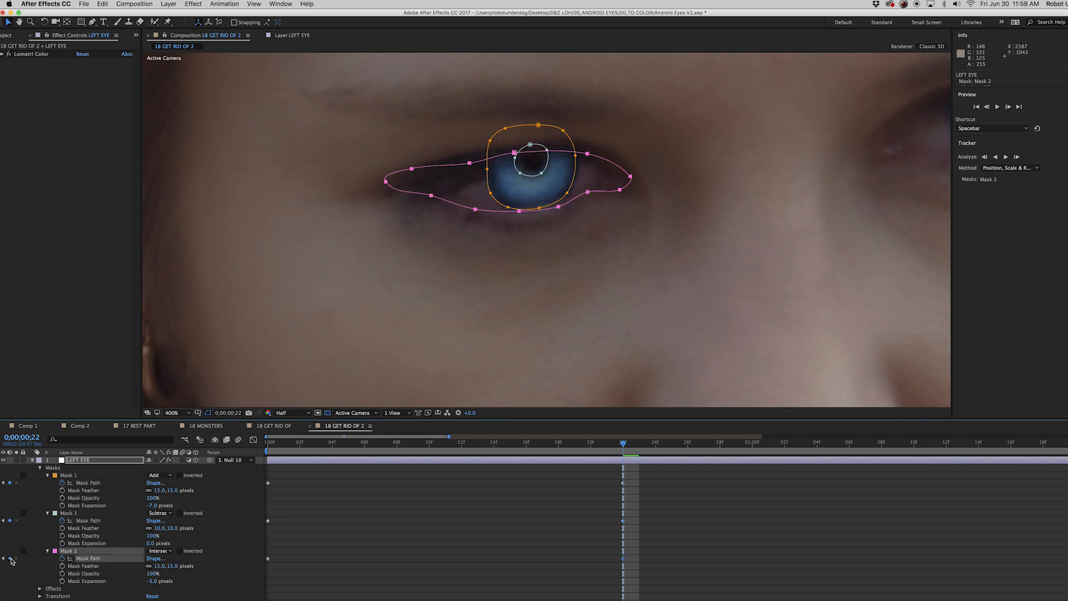
click(10, 558)
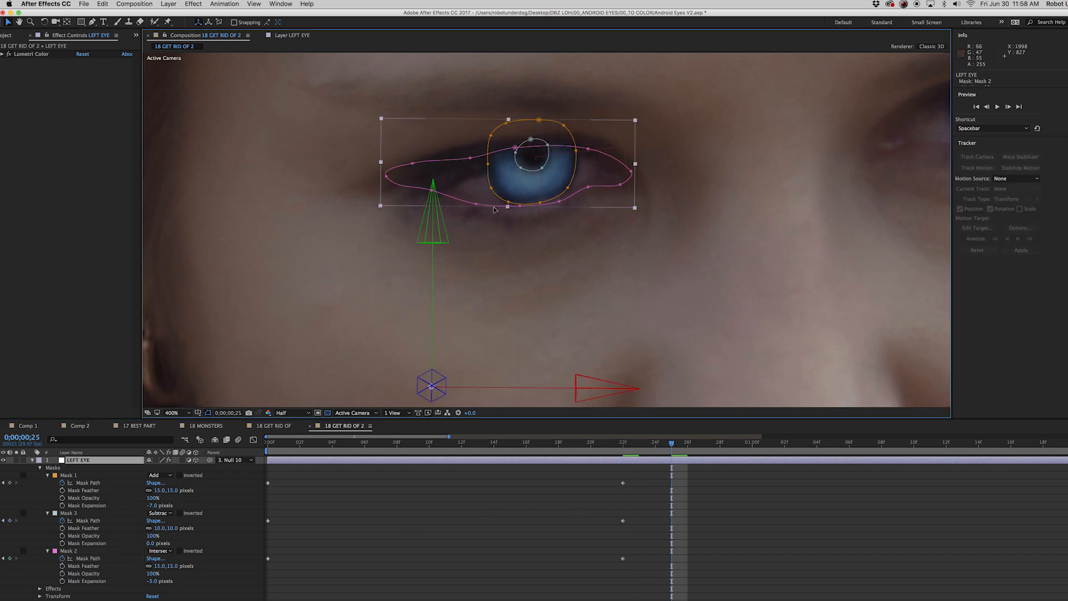
- Reshape Mask 2's lower eyelid points to fit the lid at 0;00;00;25 and play back the animation
drag(558, 202, 516, 203)
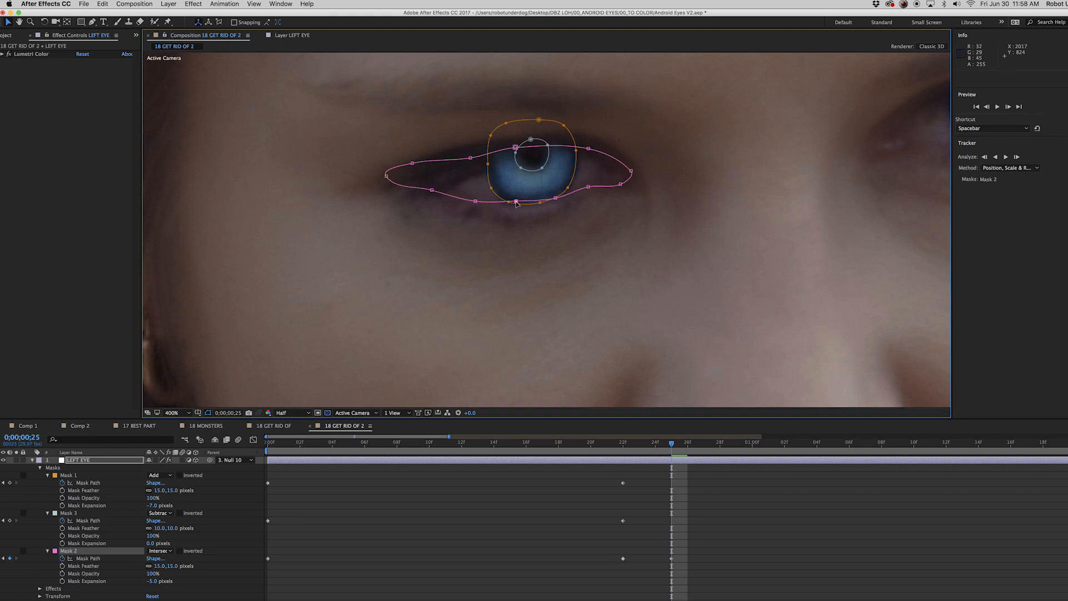
drag(516, 203, 519, 205)
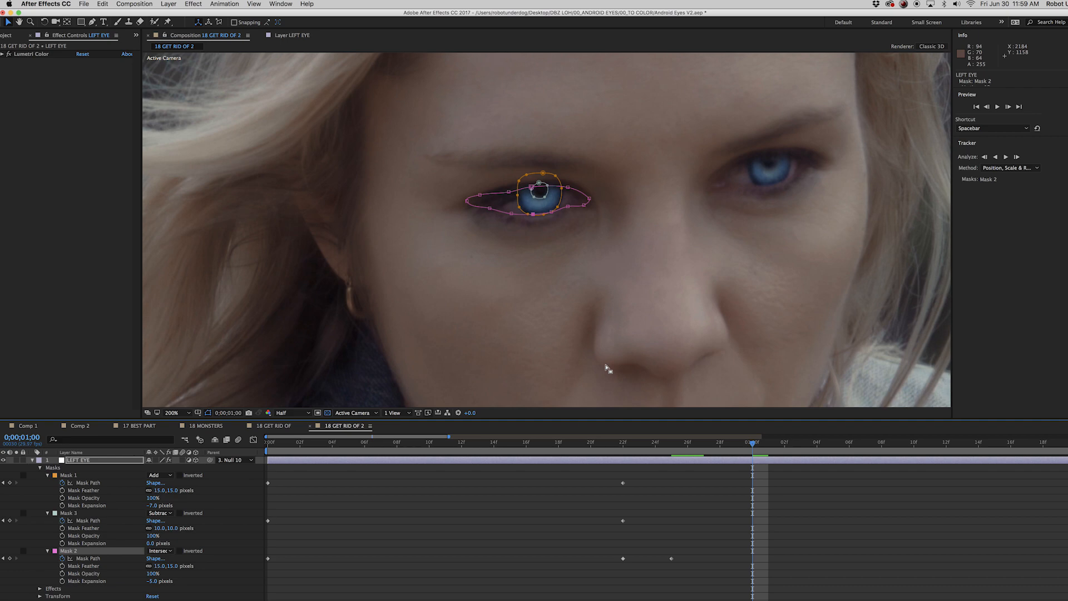
click(607, 368)
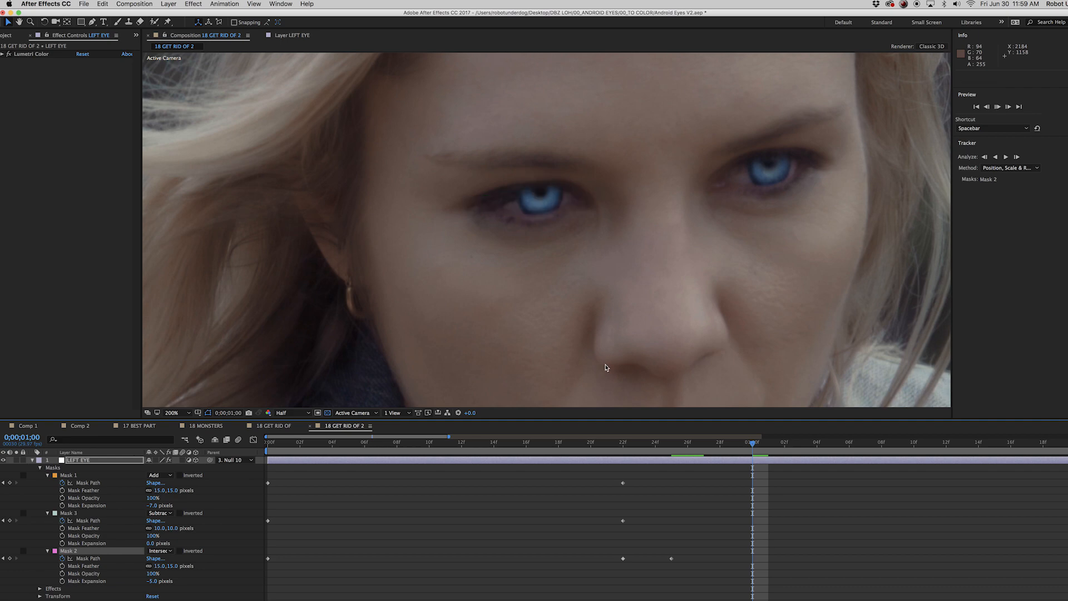
key(space)
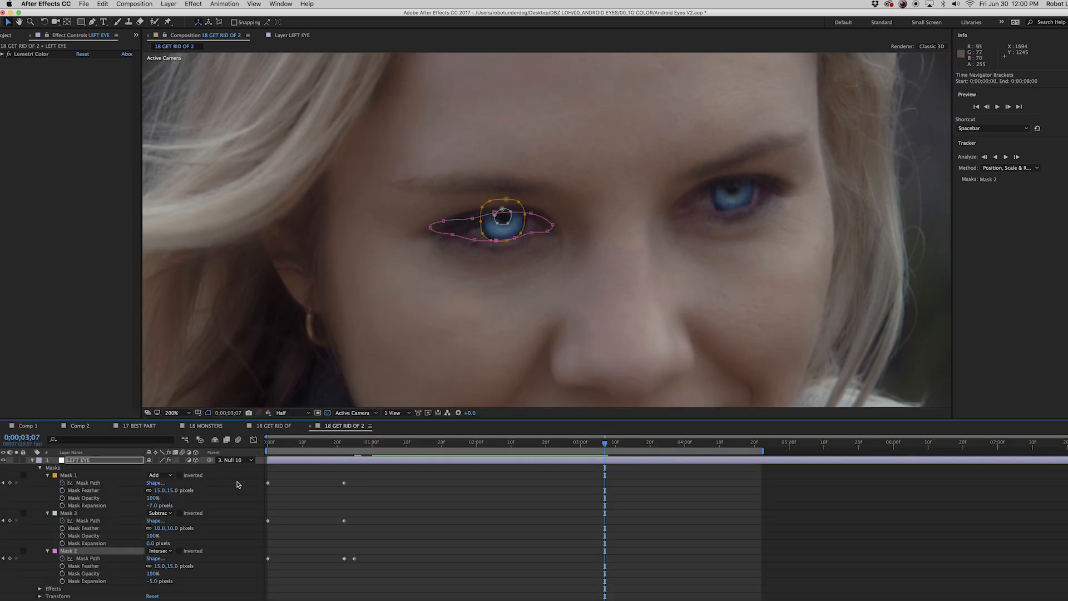
- Lower Mask 2's upper eyelid points and pull in its inner corner to fit the closing lid at 0;00;03;09
click(33, 461)
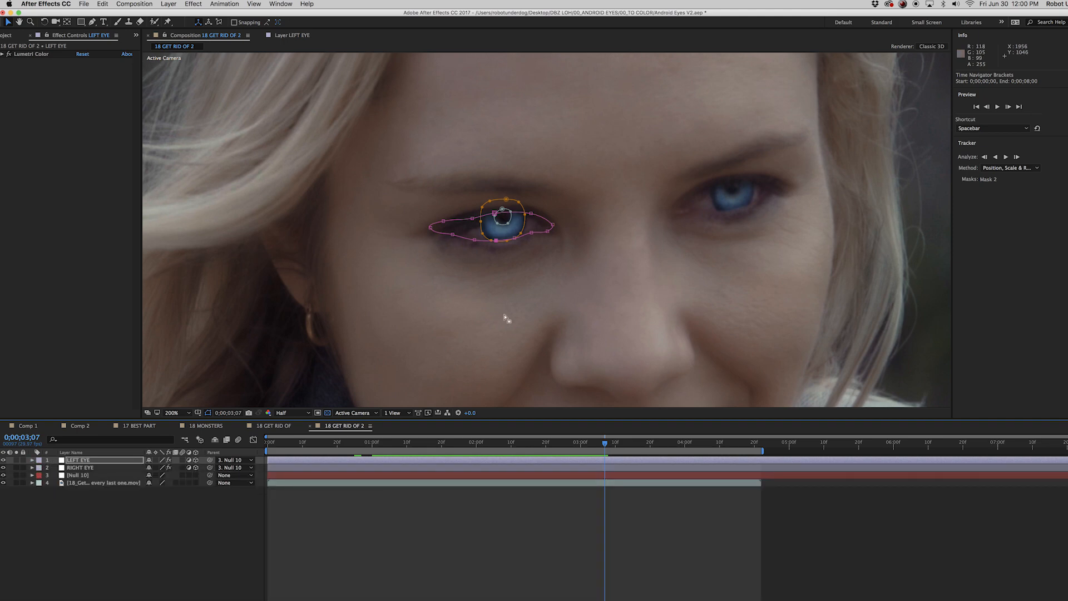
key(period)
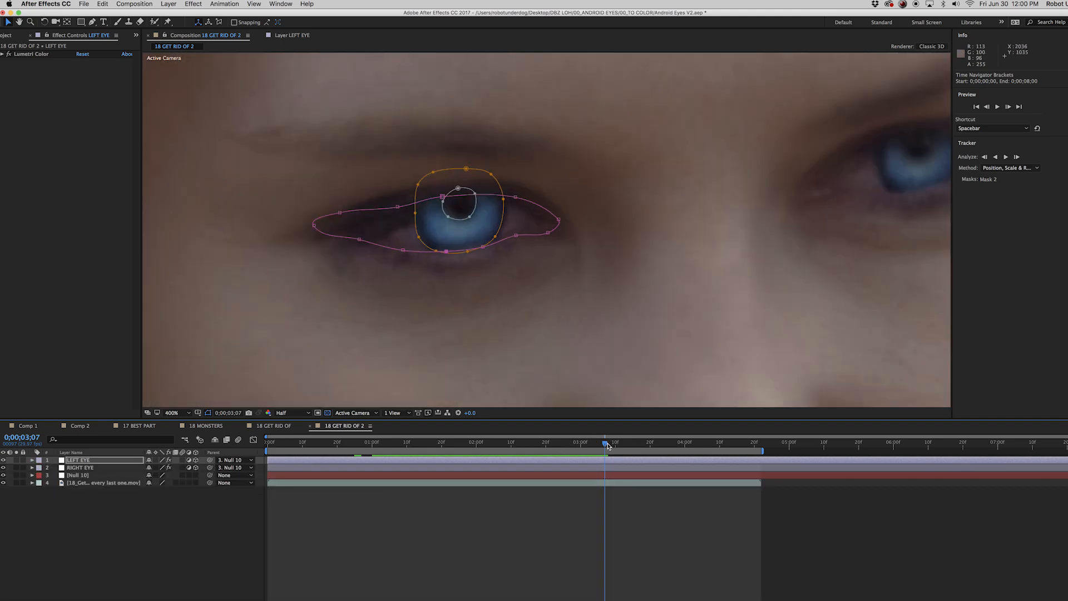
drag(608, 446, 611, 446)
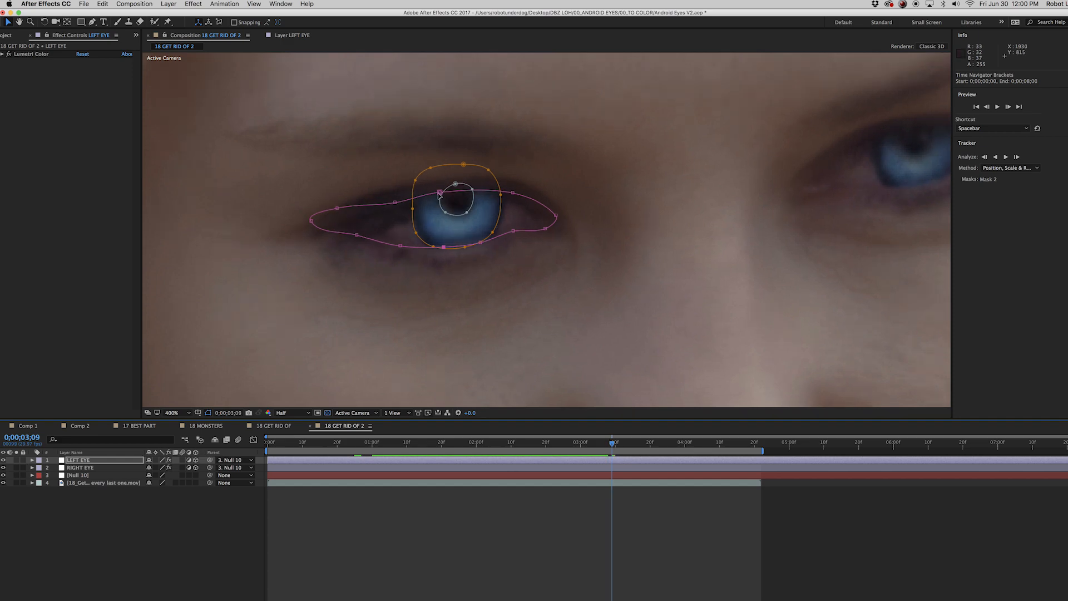
drag(440, 194, 438, 202)
drag(512, 193, 544, 215)
drag(395, 202, 337, 222)
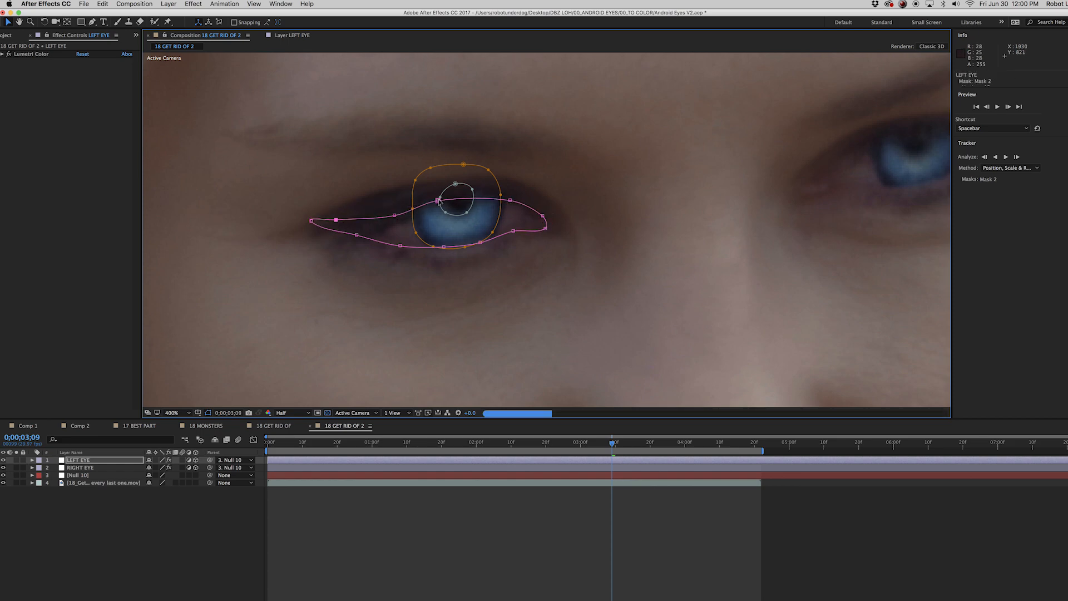
- Lower Mask 2's upper eyelid point at 0;00;03;09, and flatten its upper and lower lid points to the narrowing eye at 0;00;03;20
click(438, 203)
drag(440, 210, 442, 213)
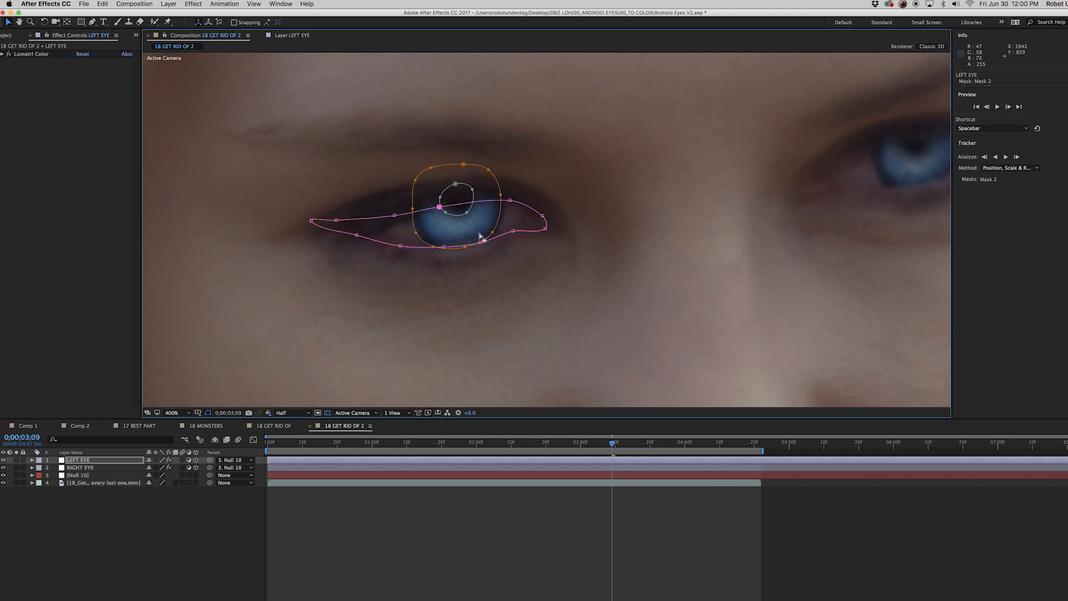
click(650, 443)
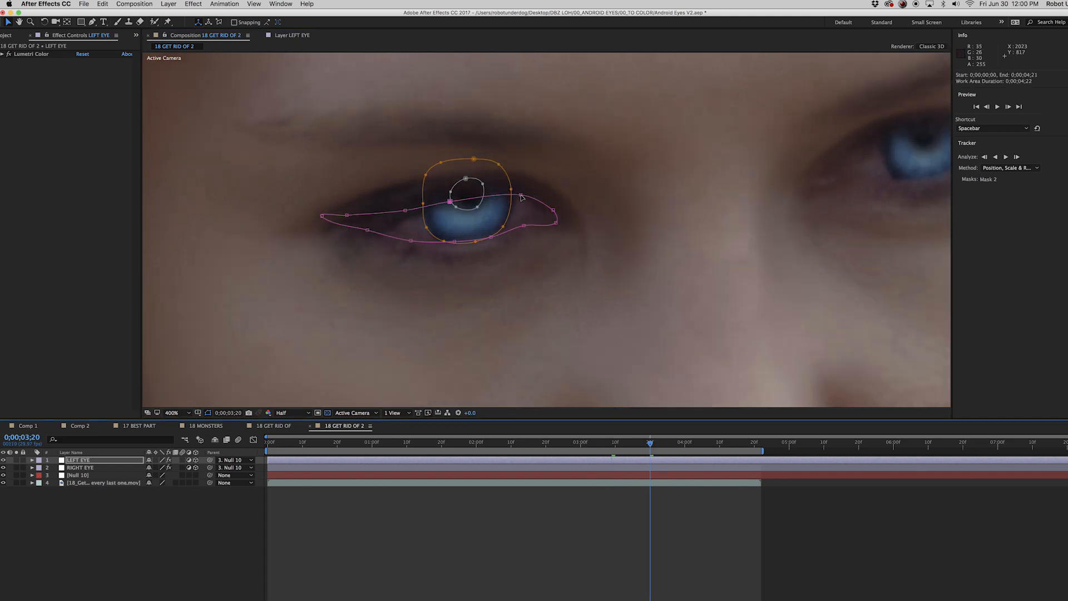
drag(522, 196, 514, 211)
drag(450, 202, 405, 232)
click(491, 237)
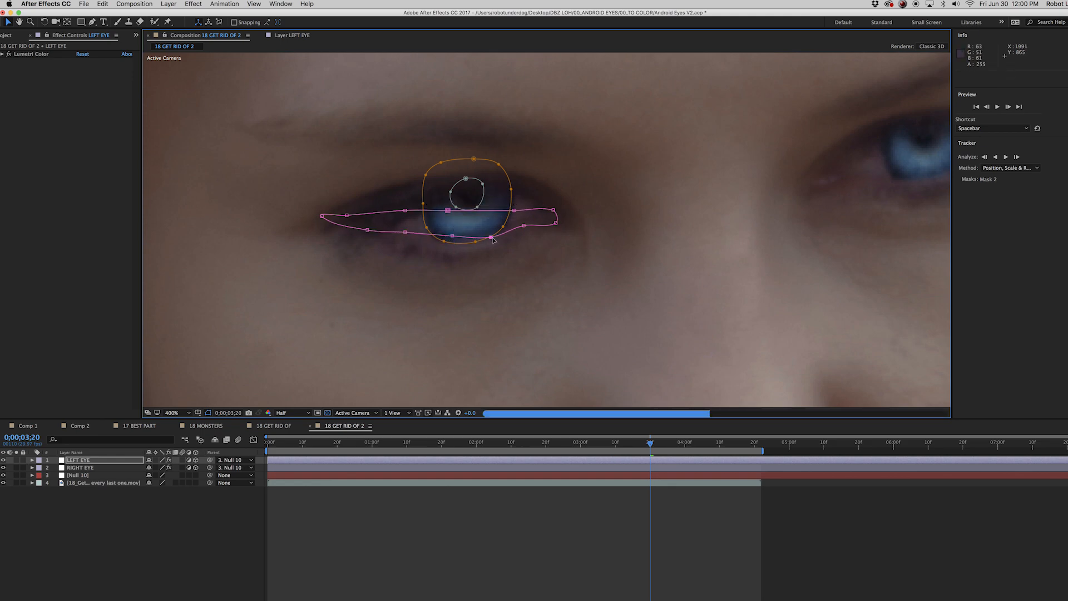
drag(492, 239, 491, 232)
click(524, 226)
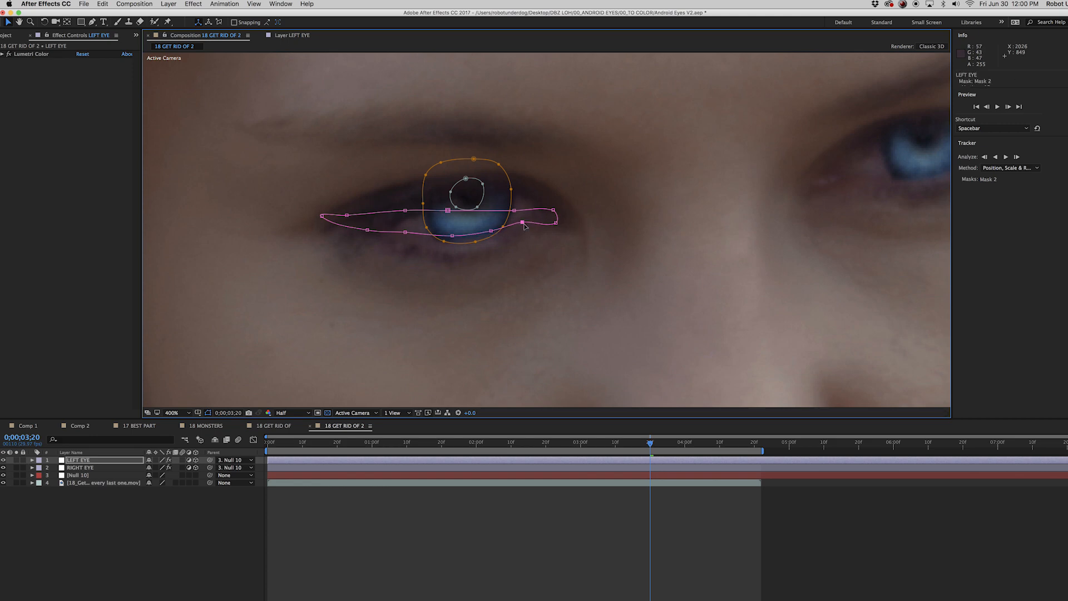
click(31, 460)
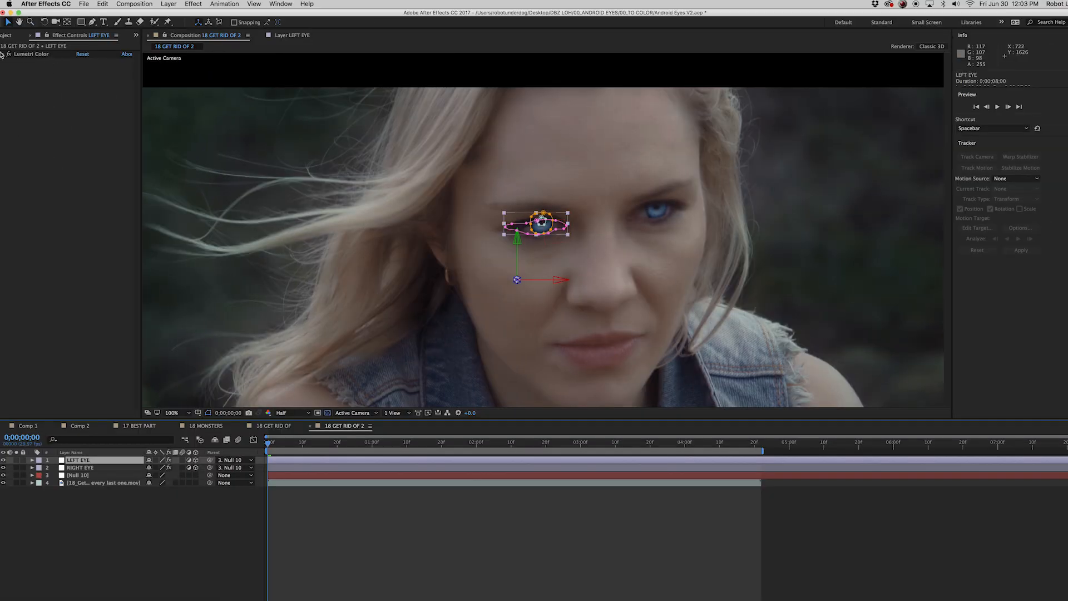
- Shift the Midtones and Shadows color wheels of LEFT EYE's Lumetri Color effect toward green
click(2, 54)
click(84, 288)
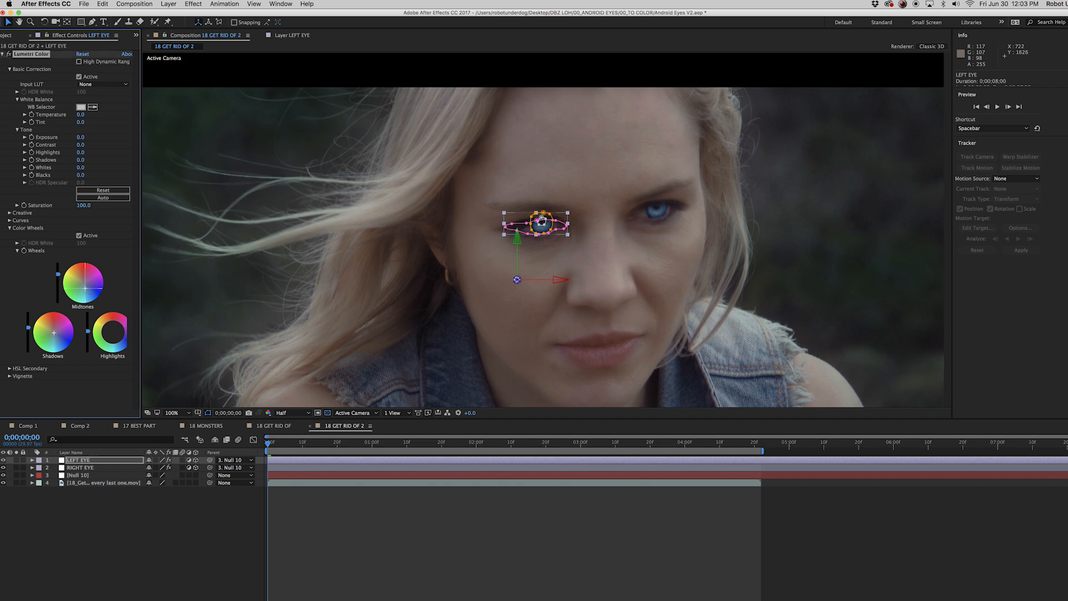
drag(84, 288, 79, 288)
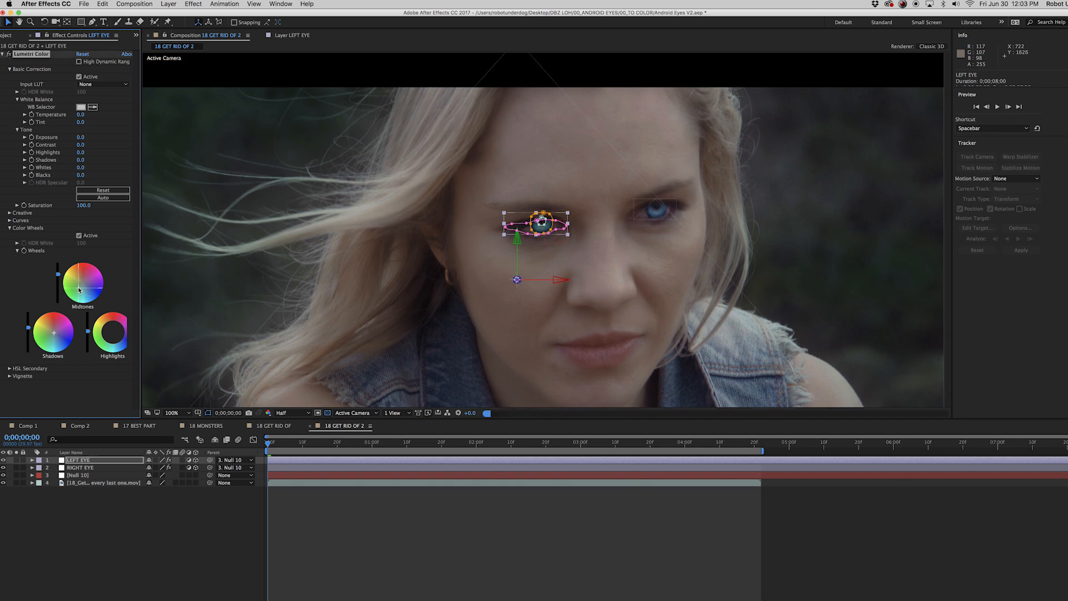
drag(79, 289, 76, 287)
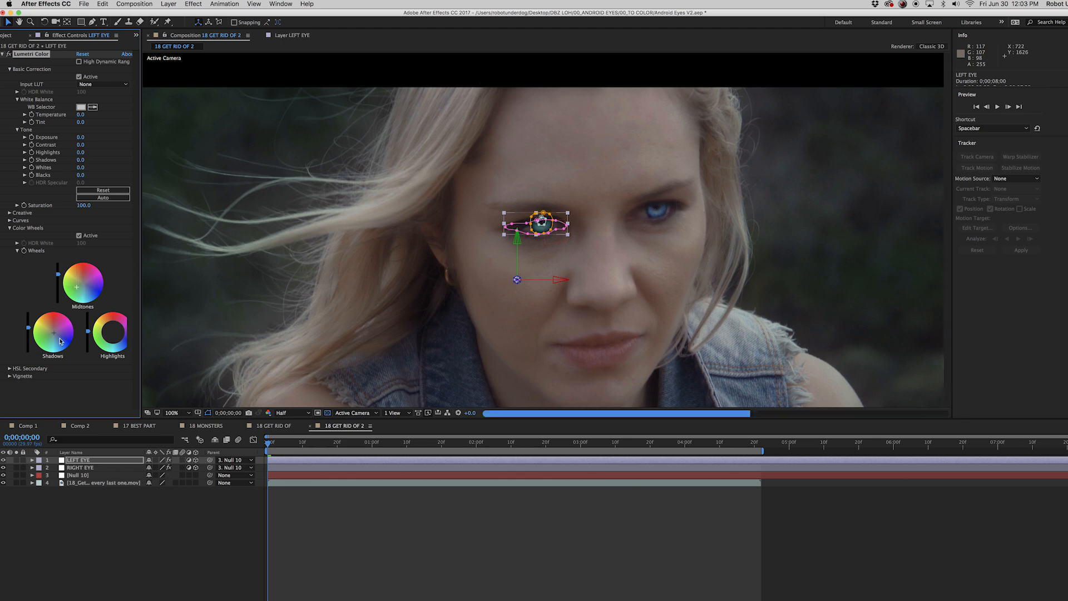
drag(54, 332, 51, 333)
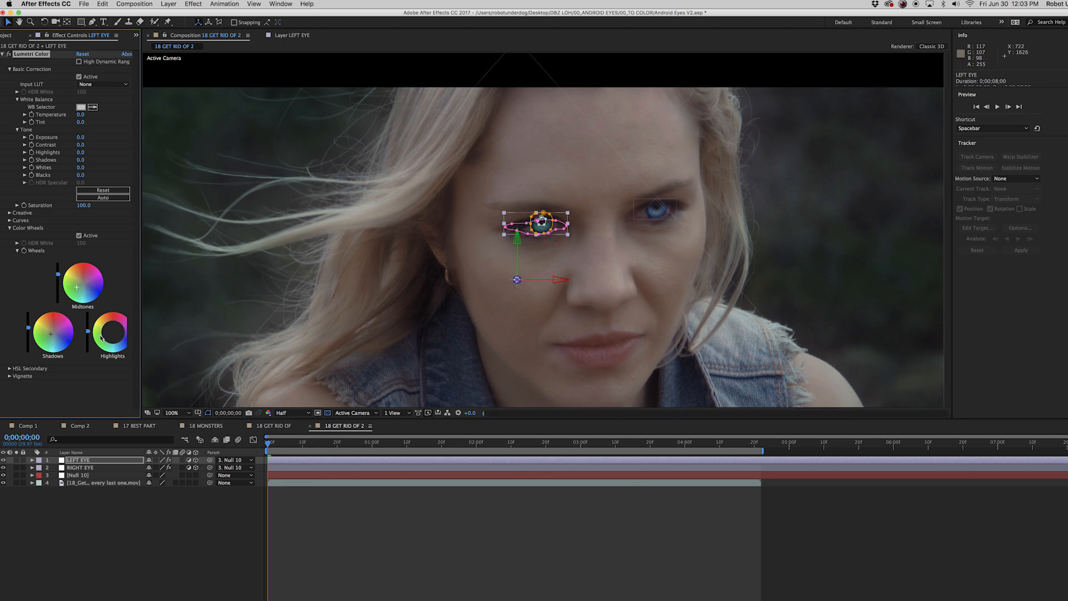
- Try tinting the right eye pink with RIGHT EYE's Lumetri Midtones and Shadows wheels, and undo the color change
click(94, 468)
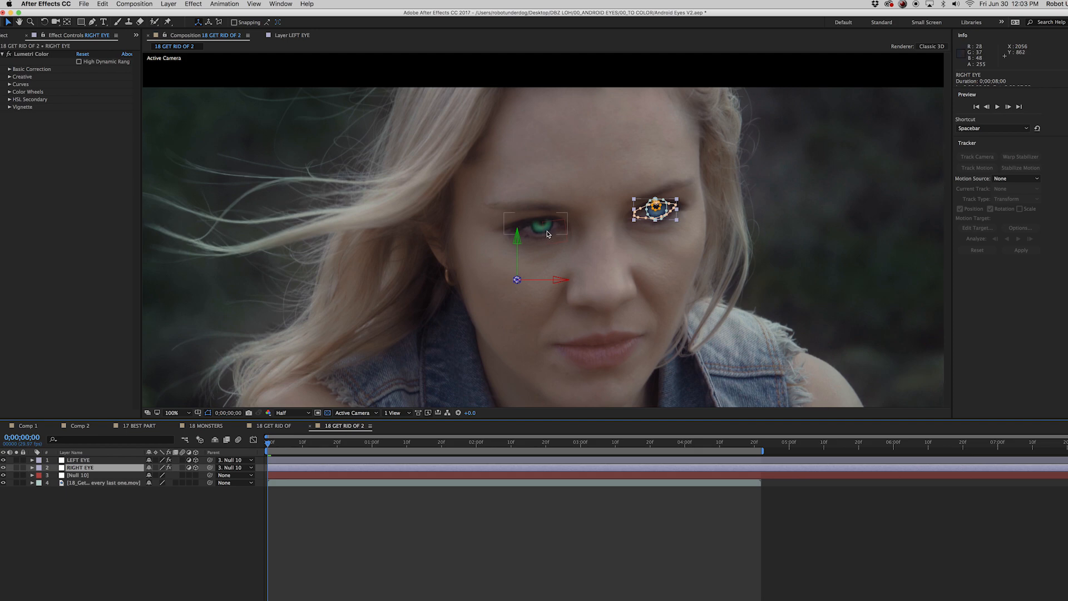
scroll(548, 234, up, 3)
scroll(523, 286, down, 1)
click(9, 91)
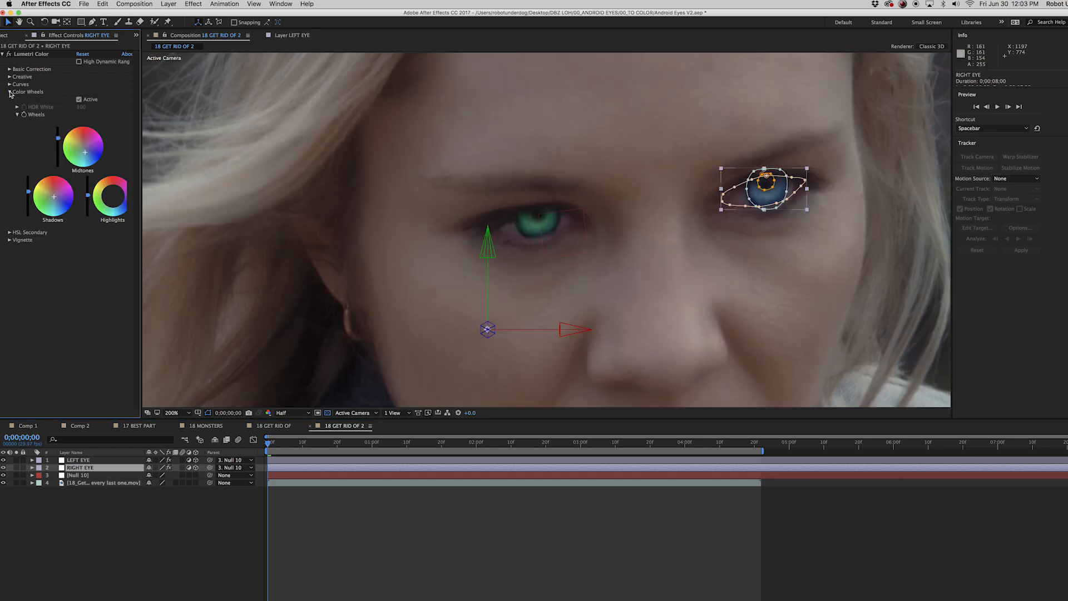
drag(54, 194, 64, 193)
drag(87, 150, 82, 141)
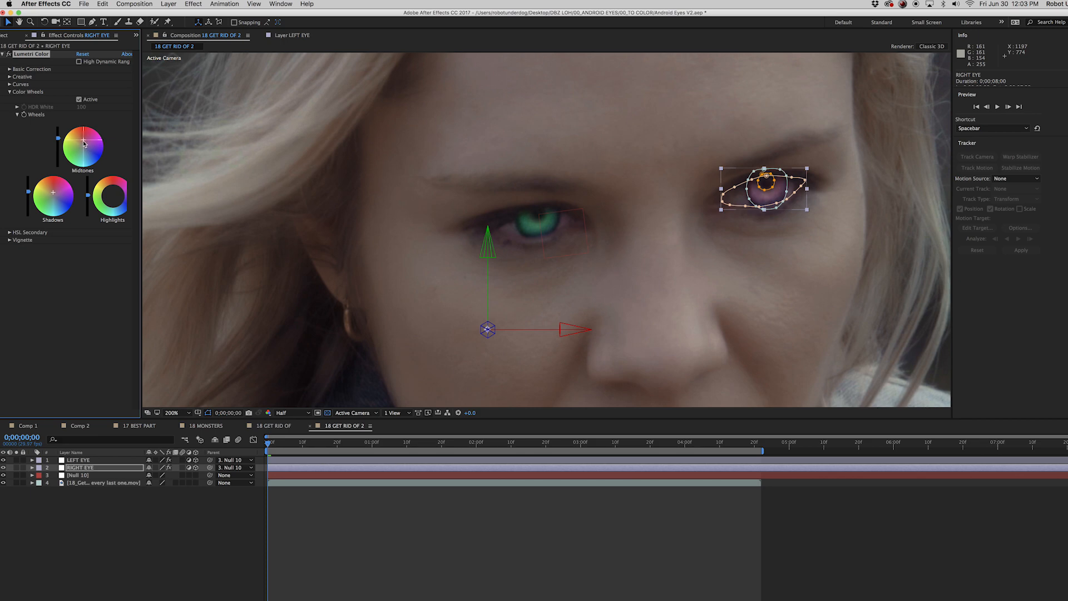
drag(82, 148, 84, 138)
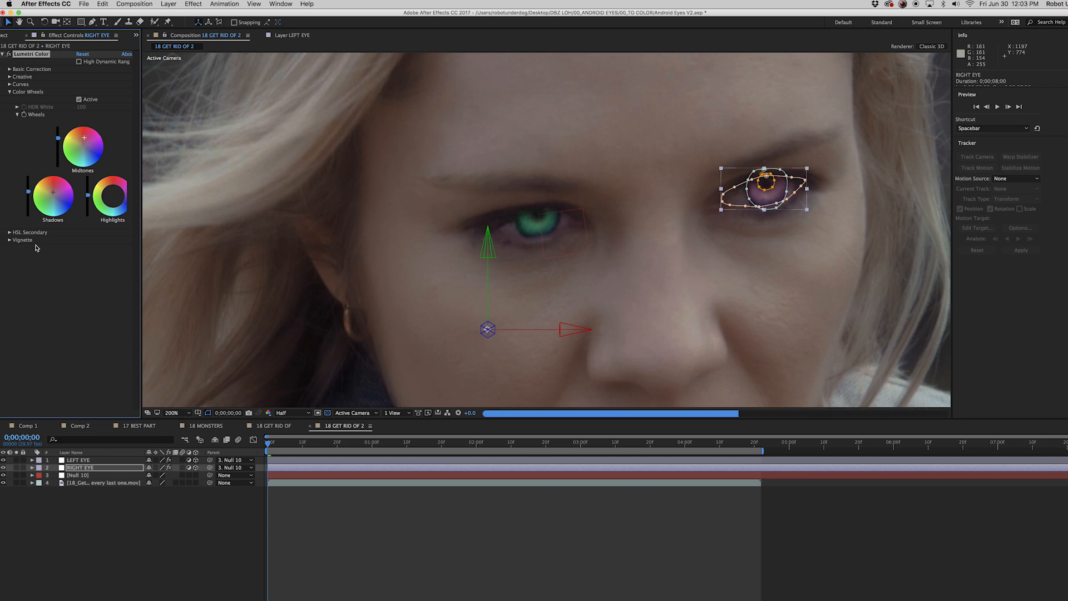
drag(52, 195, 55, 193)
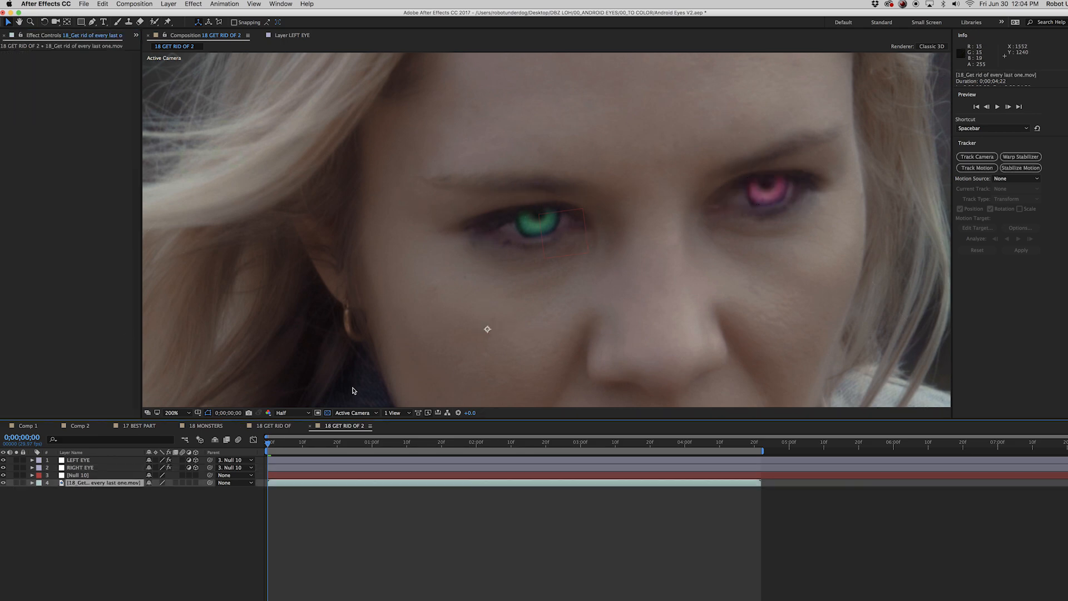
key(super+z)
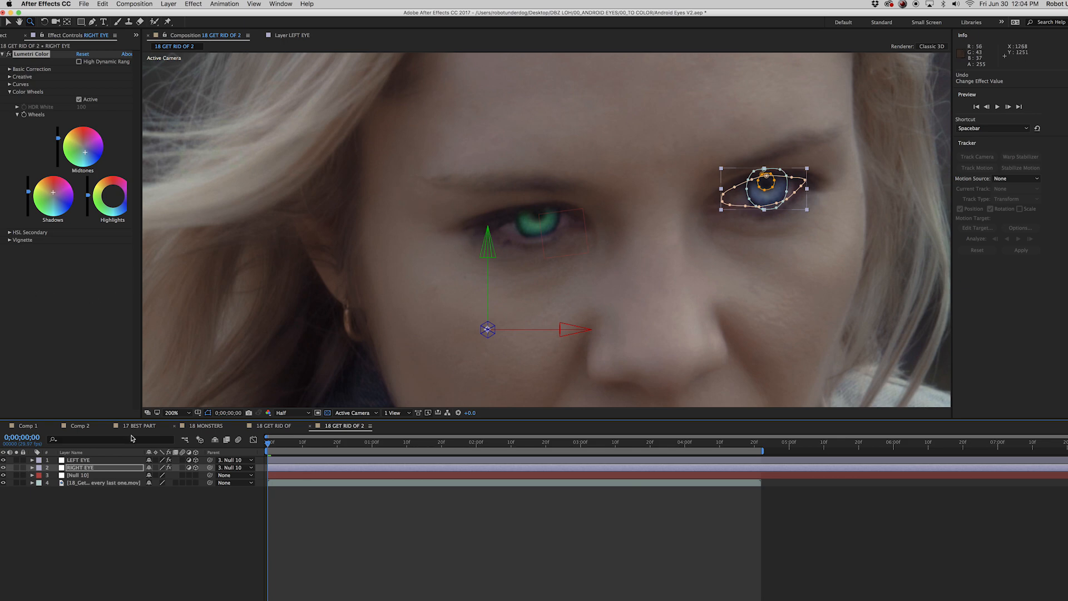
- Review LEFT EYE's Lumetri Curves and Creative settings and fine-tune its Shadows color wheel toward green
click(87, 460)
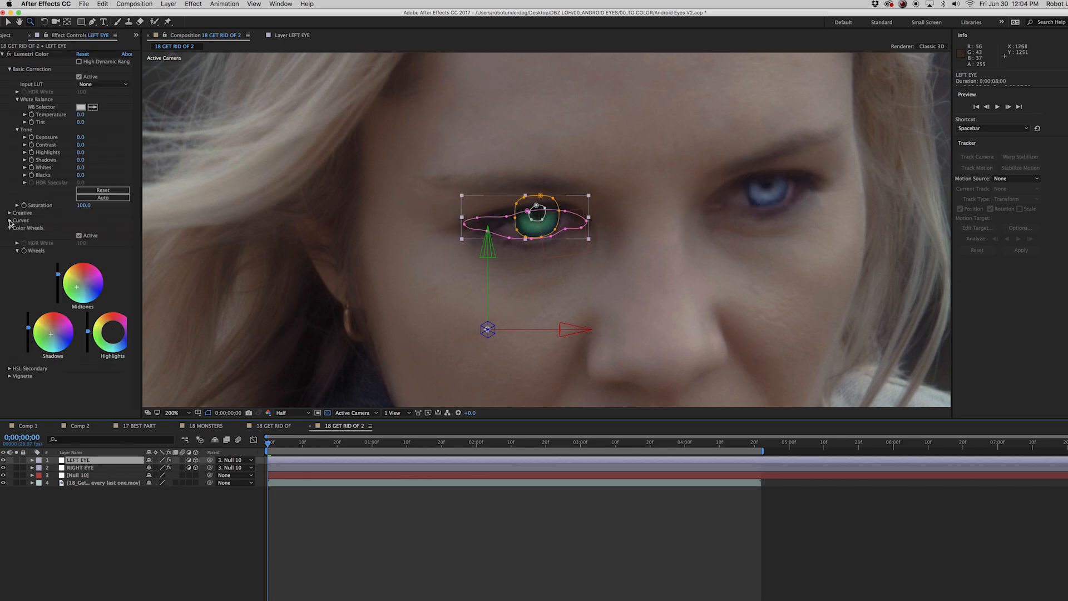
click(9, 220)
scroll(10, 218, down, 3)
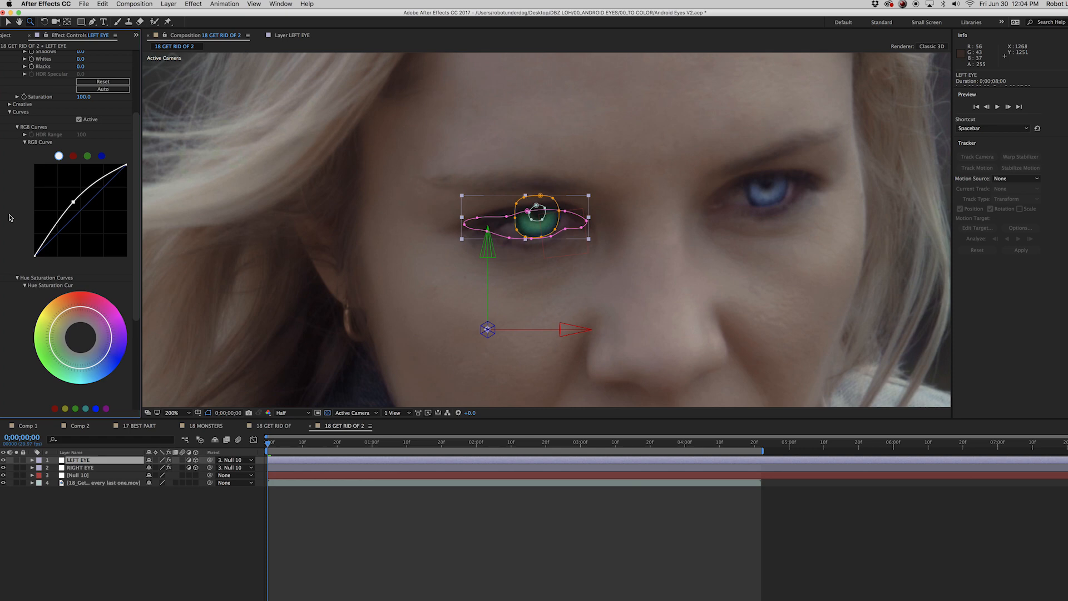
click(9, 104)
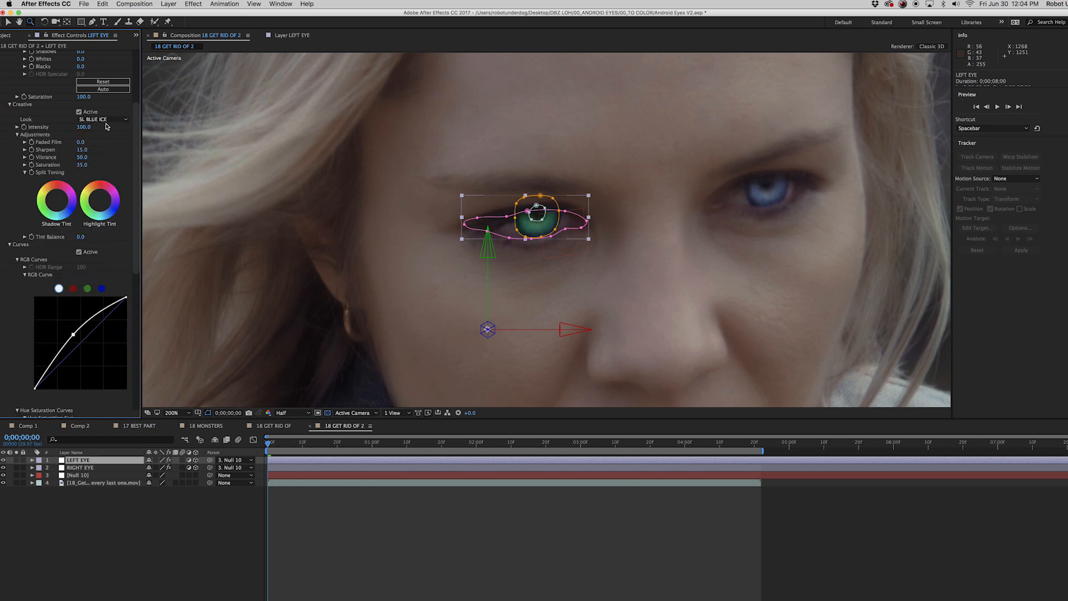
click(10, 105)
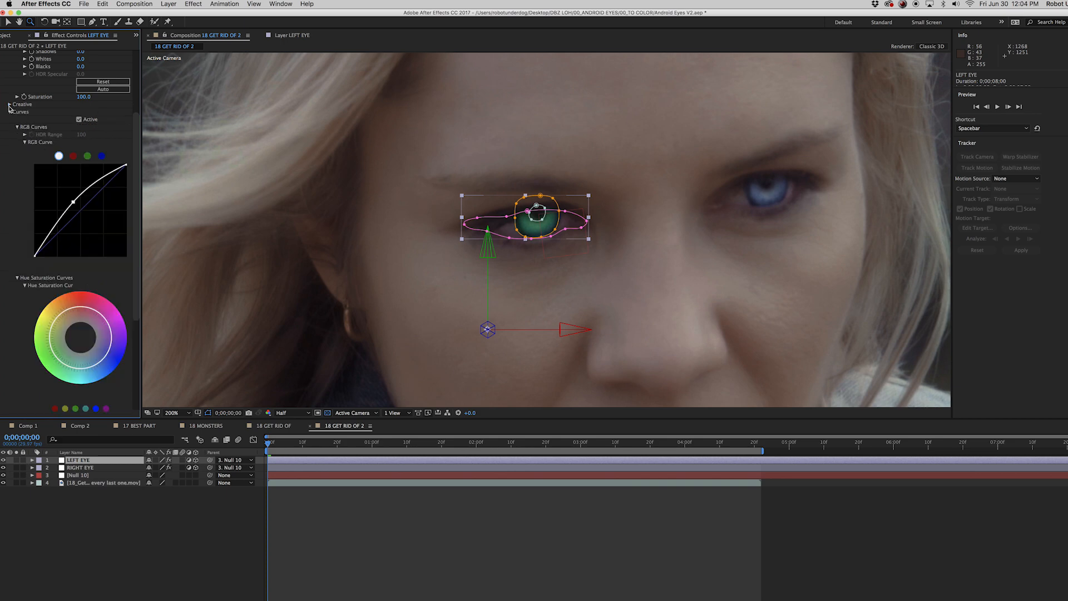
click(10, 113)
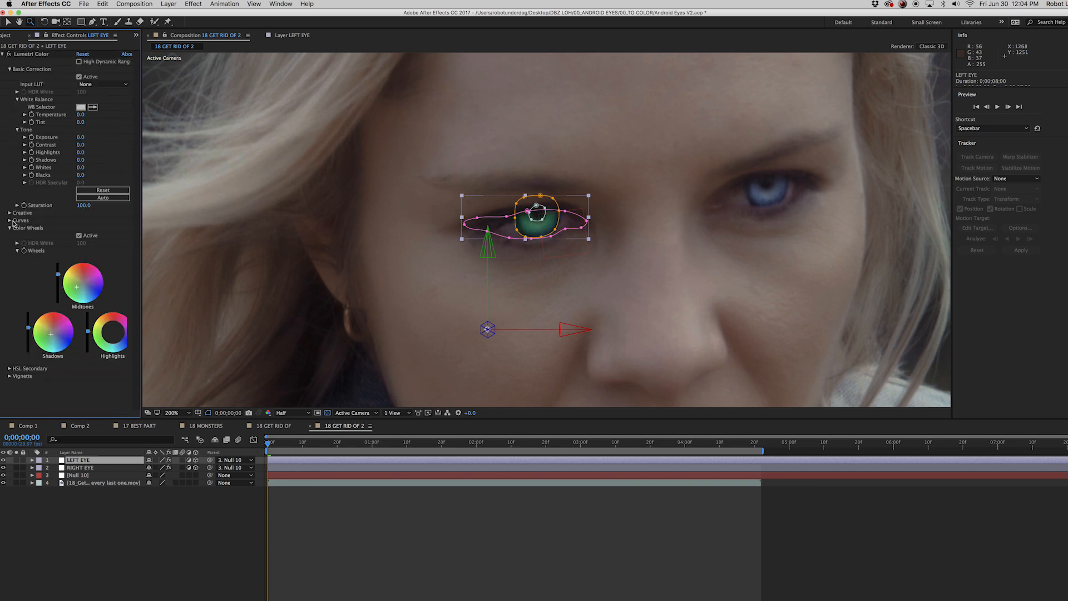
click(63, 321)
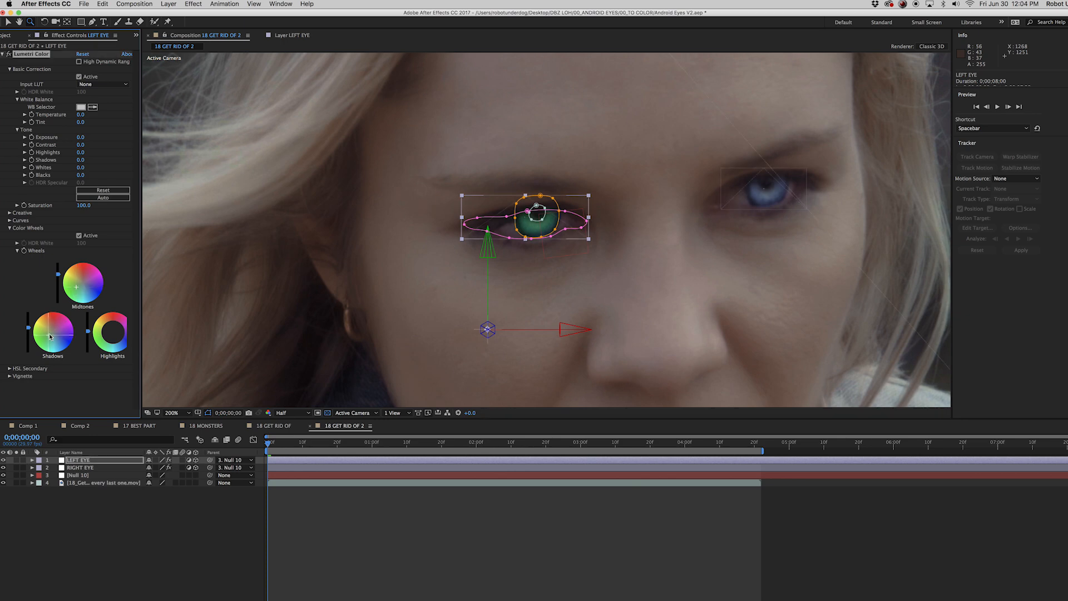
drag(49, 336, 48, 335)
click(85, 468)
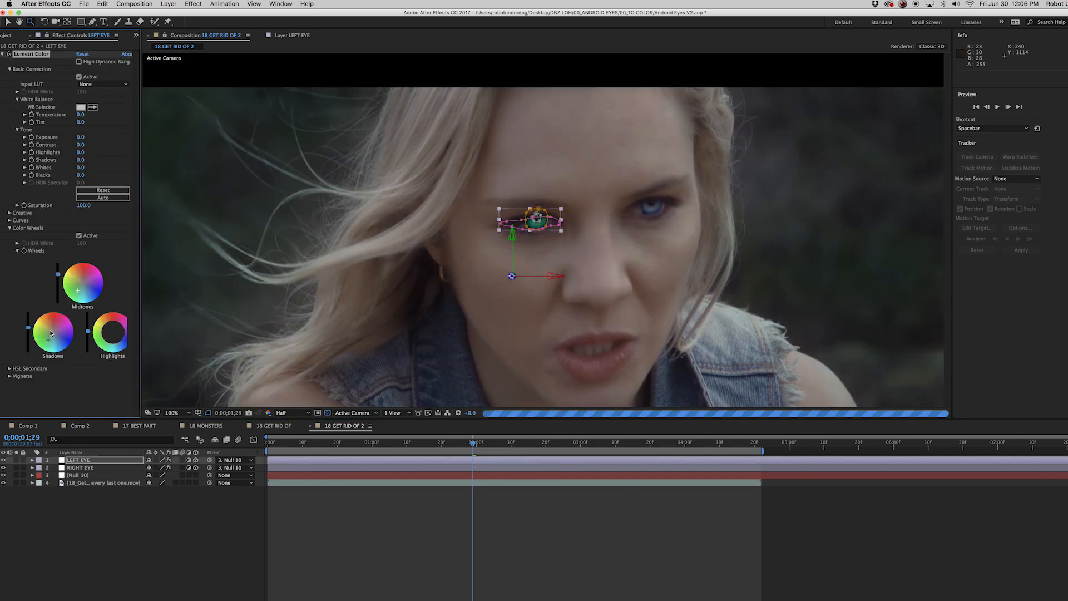
- Play back the composition twice from the start and scrub through it to check the tracked green and blue eyes
click(175, 552)
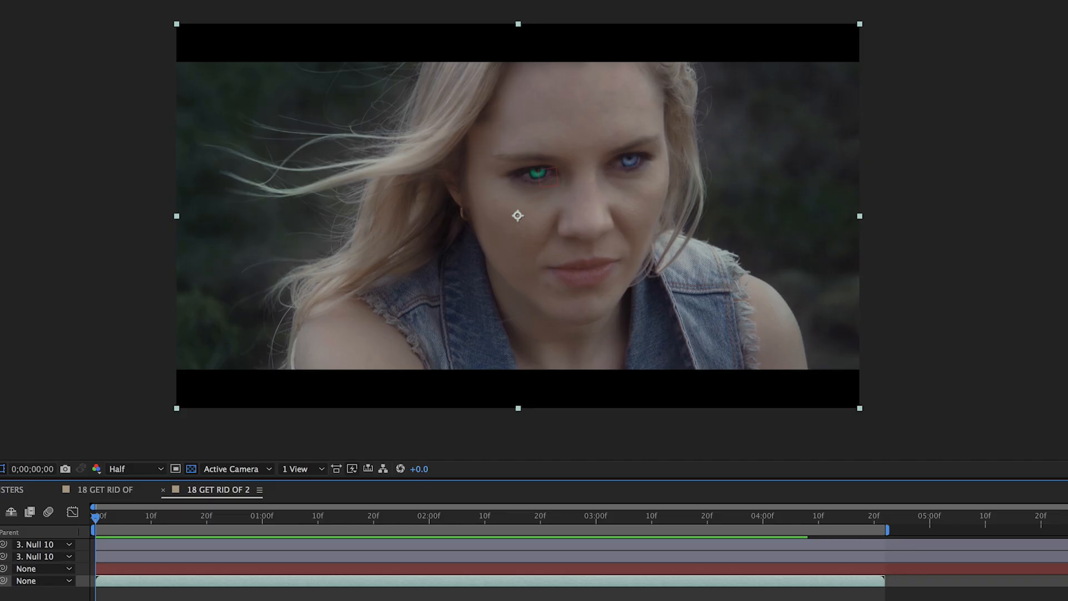
key(space)
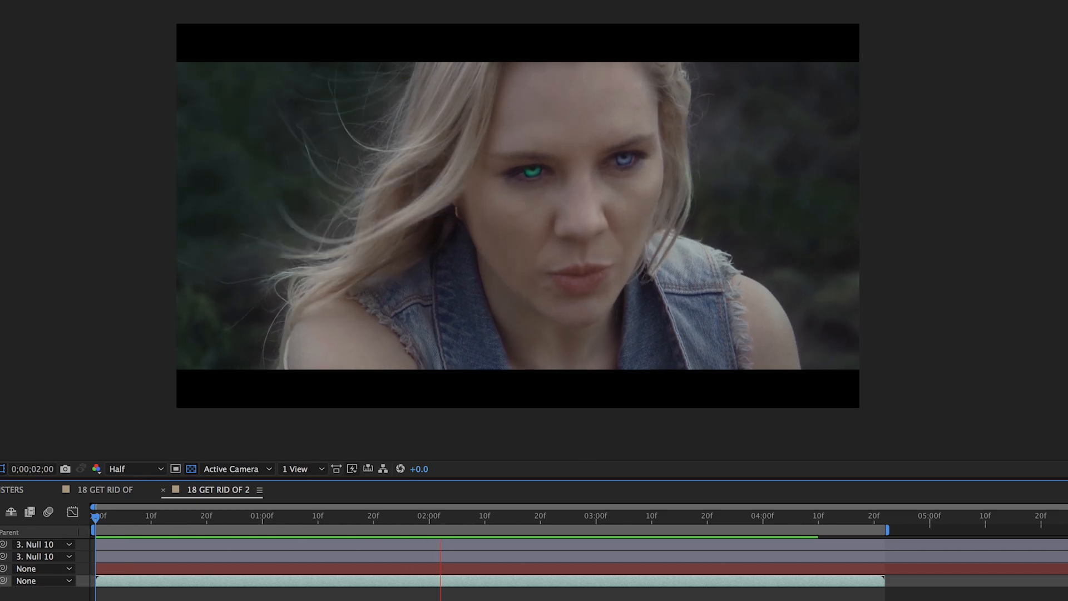
key(space)
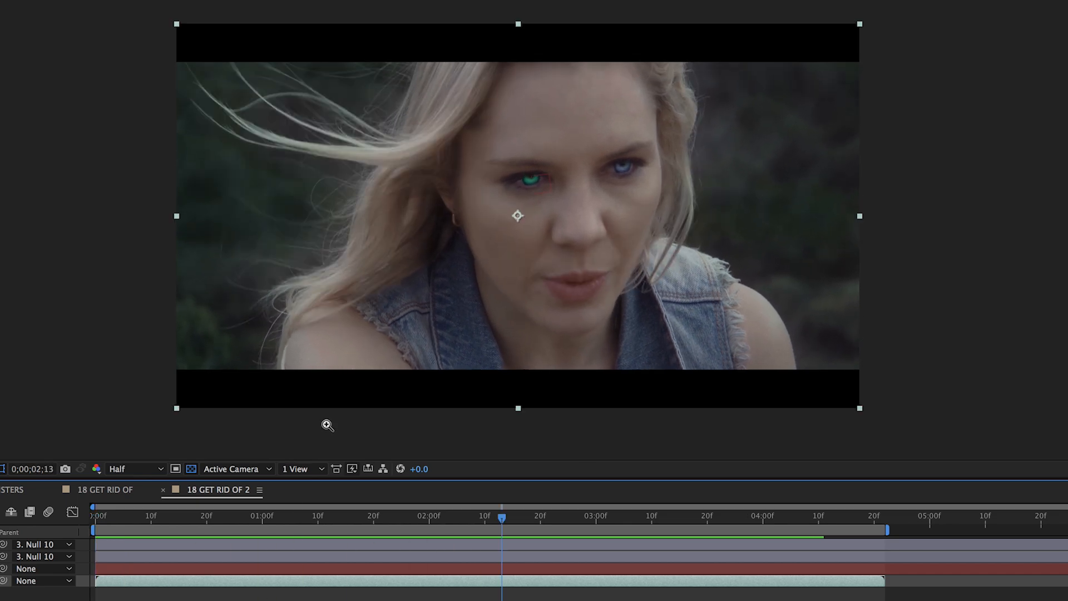
drag(336, 515, 25, 528)
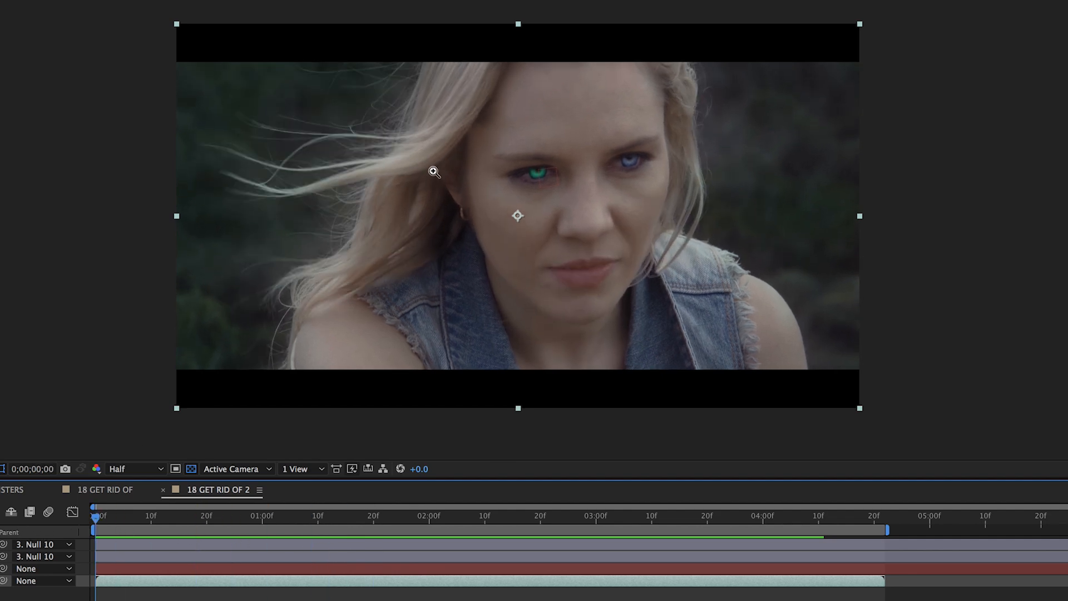
click(53, 598)
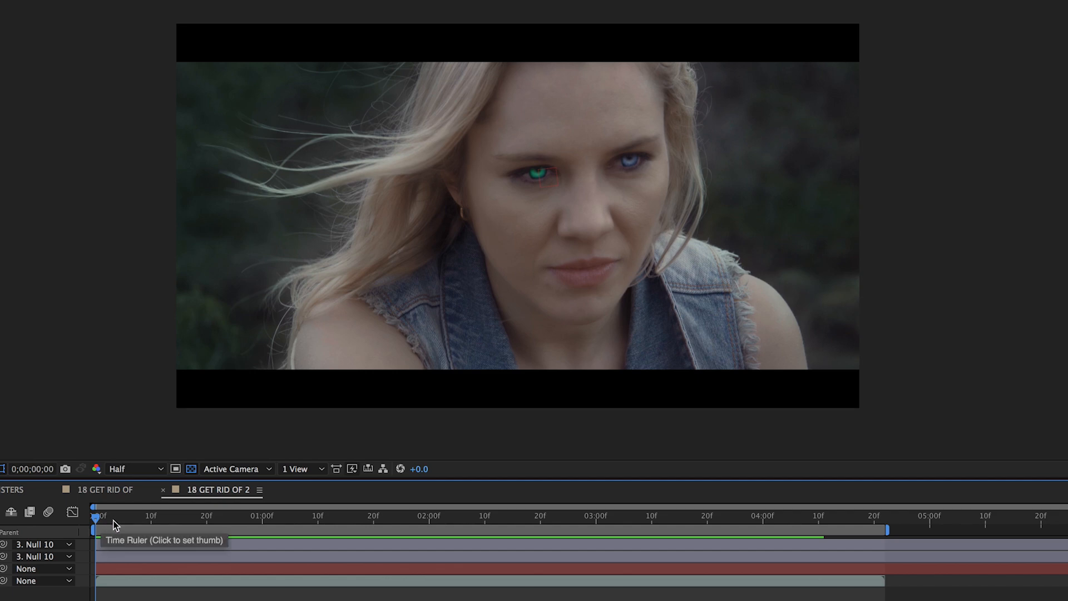
key(space)
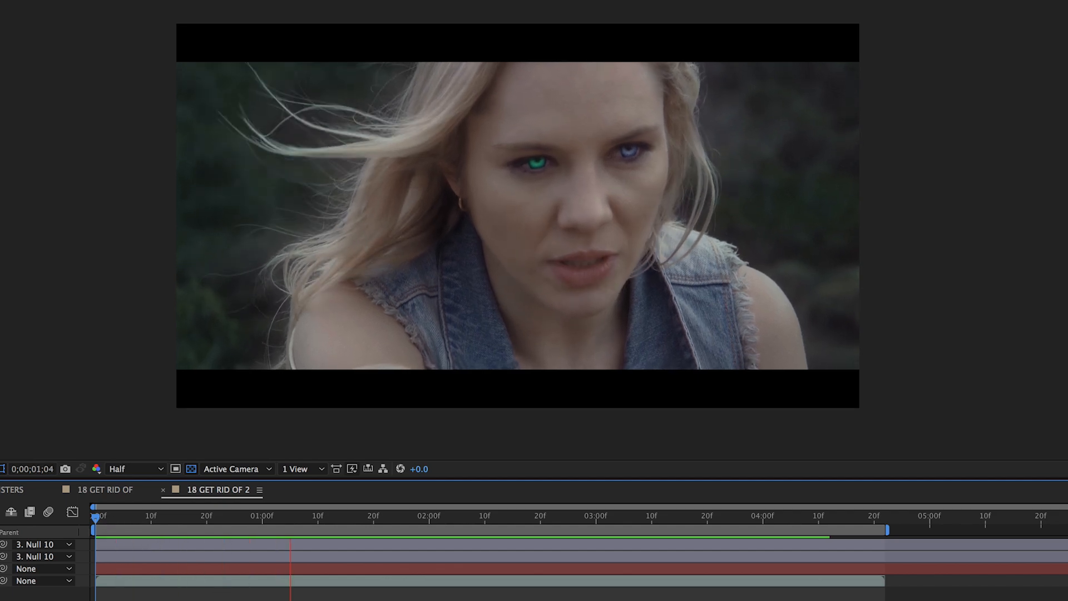
key(space)
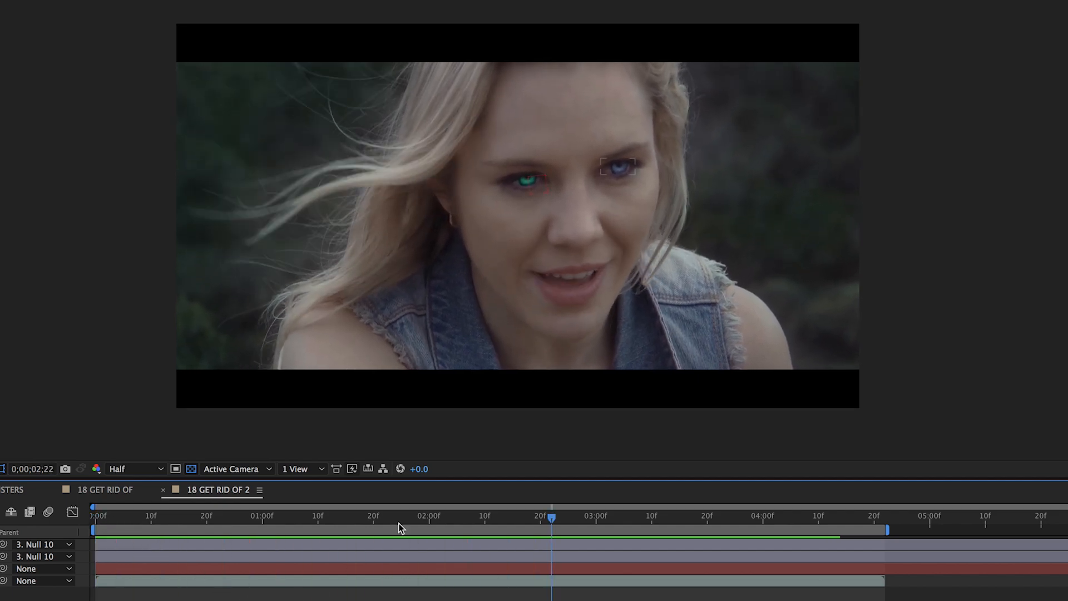
drag(504, 518, 86, 529)
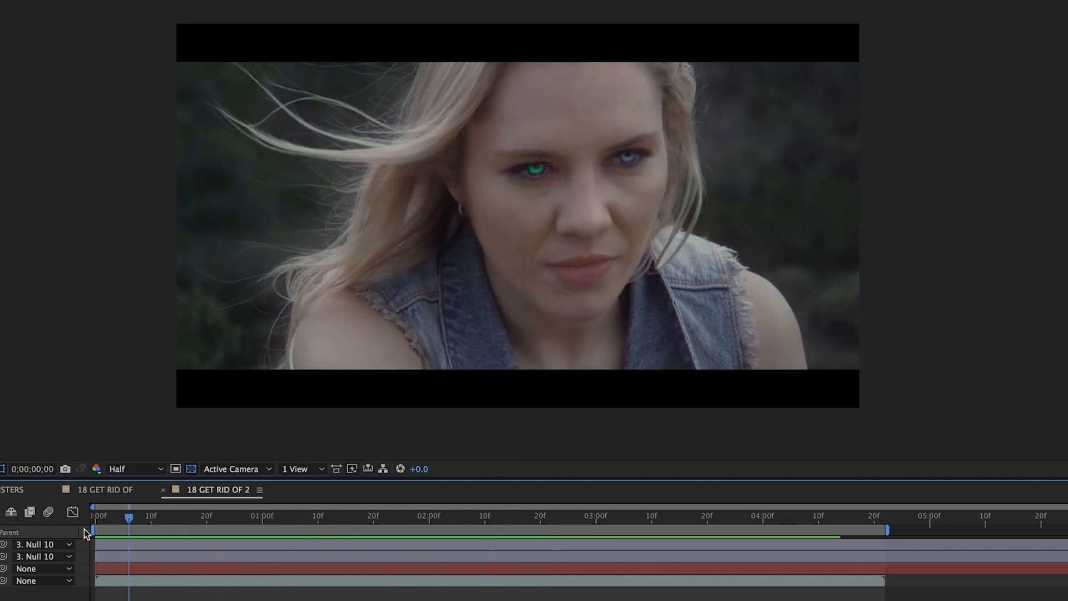